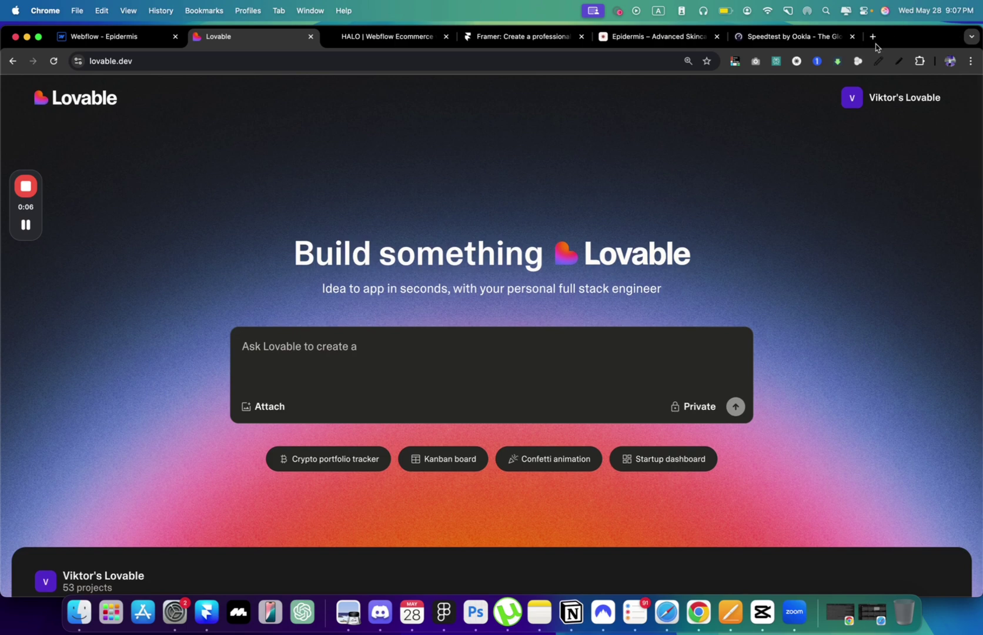
- In a new browser tab, search the web for "recraft" and open the Recraft website
click(872, 37)
text(rec)
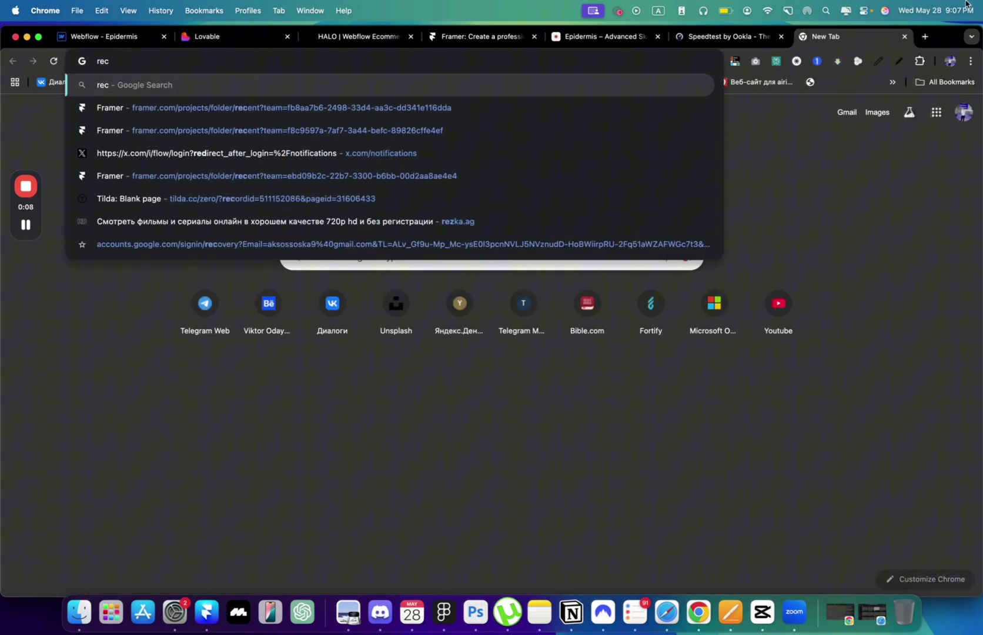
text(ra)
text(t)
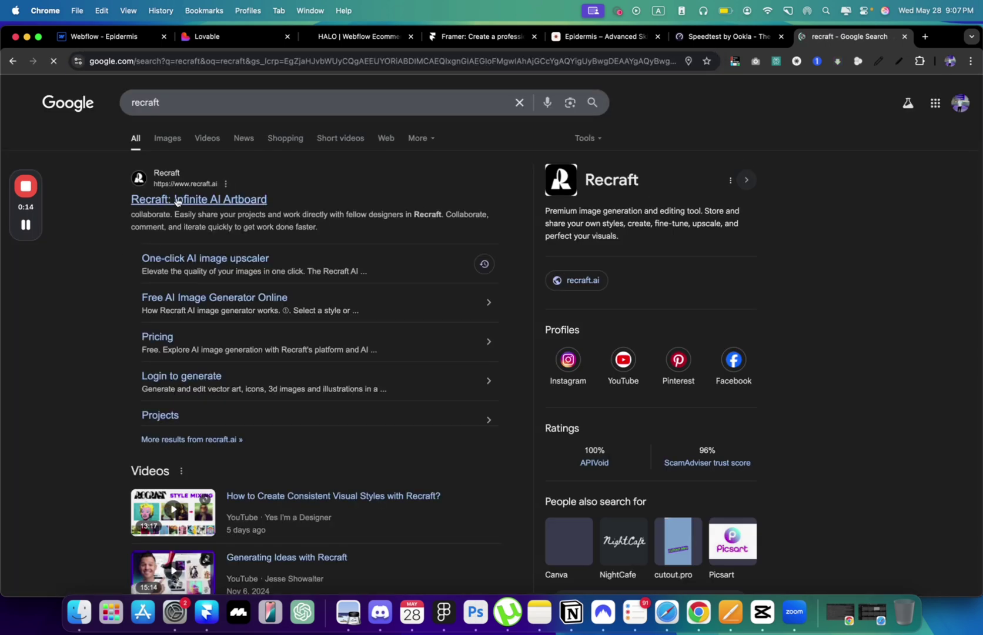
click(176, 200)
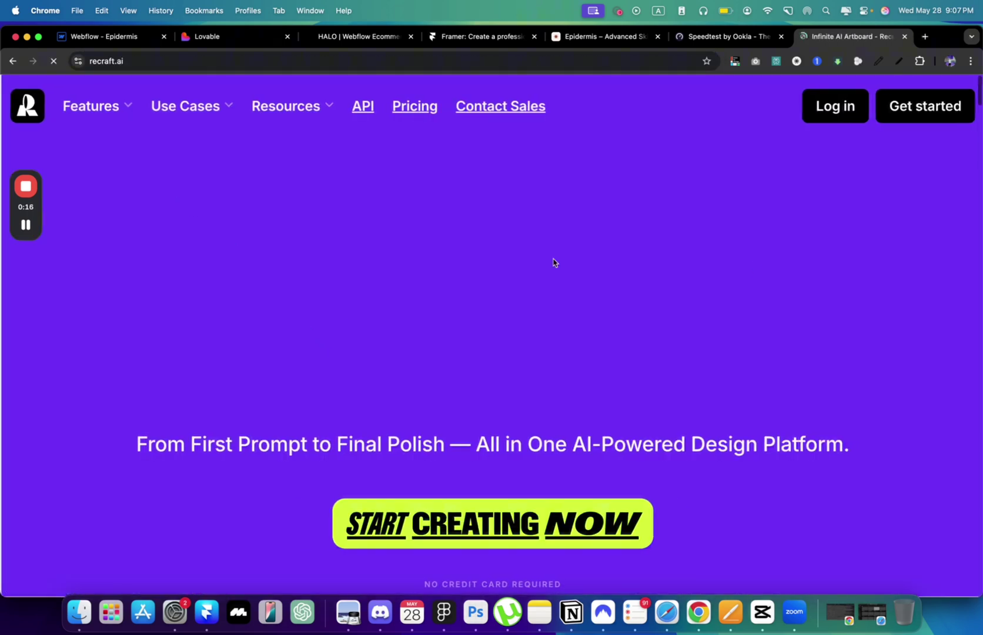
- Dismiss the privacy settings notice and examine Recraft's homepage, including the style control example, brand consistency example and feature cards
scroll(626, 378, down, 12)
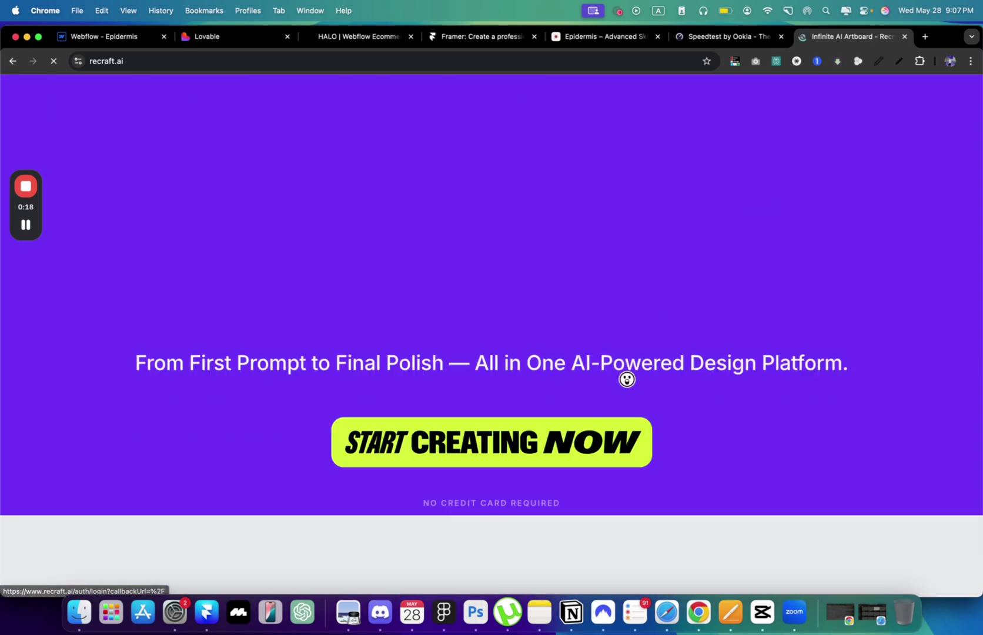
scroll(923, 349, down, 4)
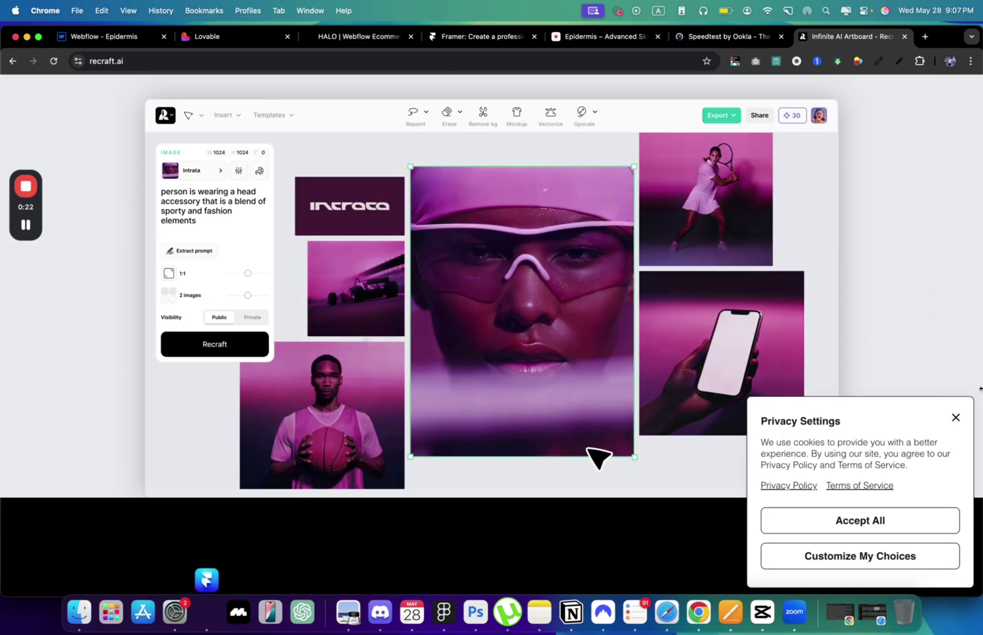
click(956, 420)
scroll(761, 290, down, 8)
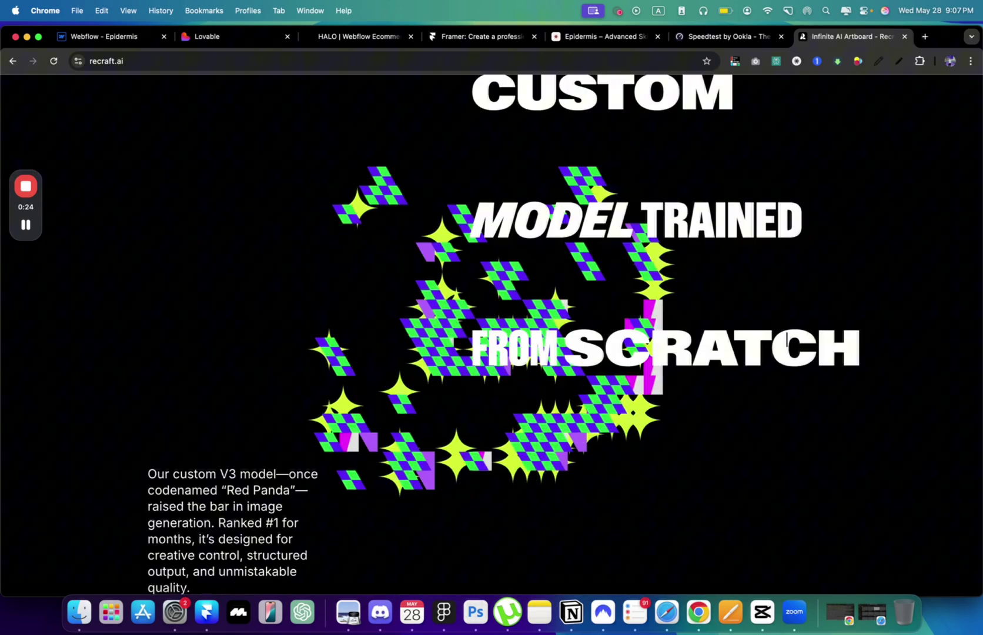
scroll(787, 339, down, 5)
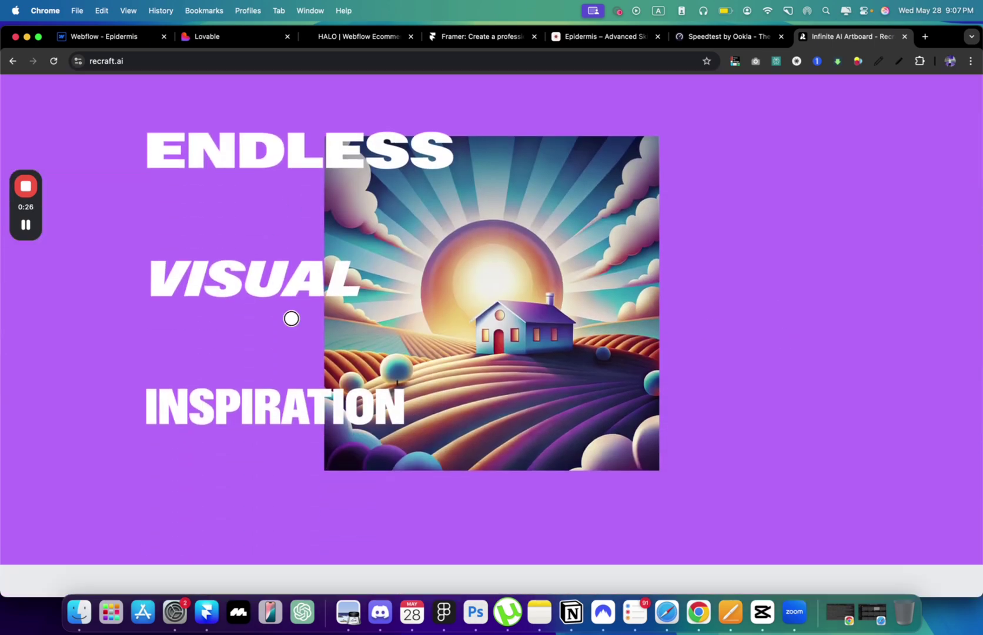
scroll(291, 318, down, 10)
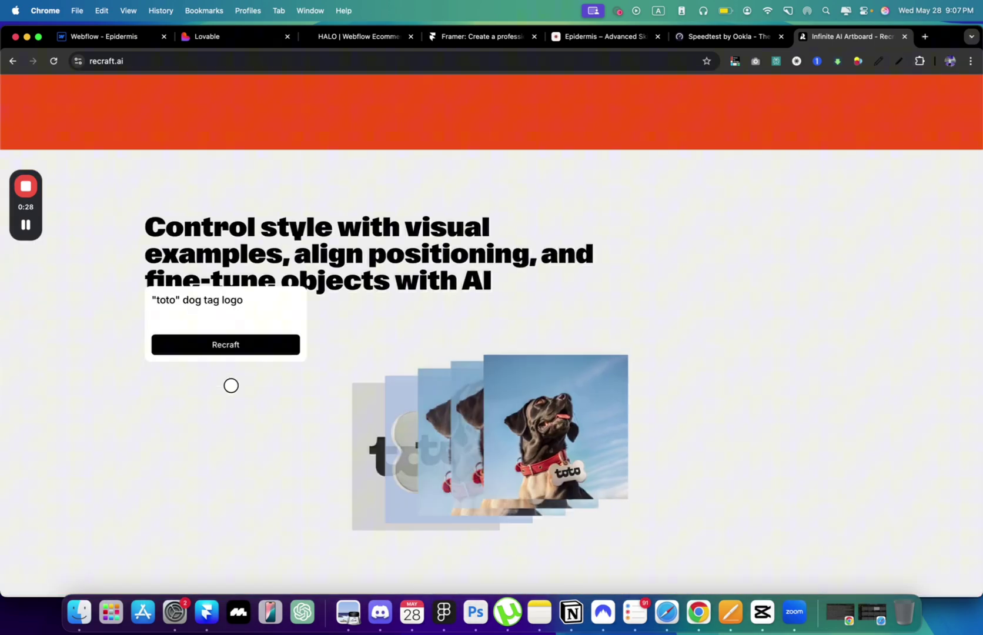
scroll(231, 386, down, 5)
scroll(388, 224, up, 1)
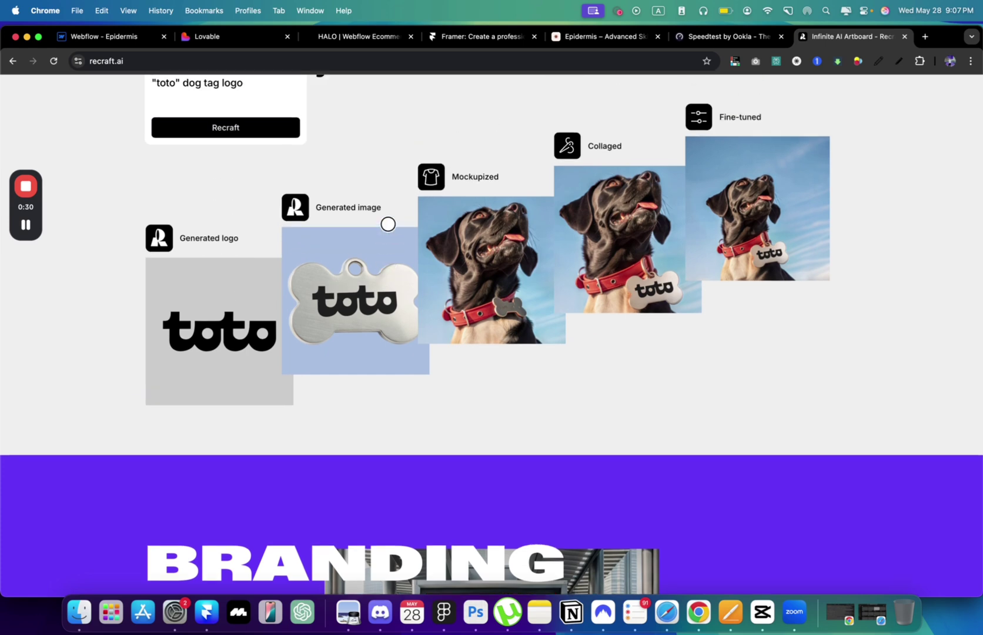
scroll(388, 224, up, 1)
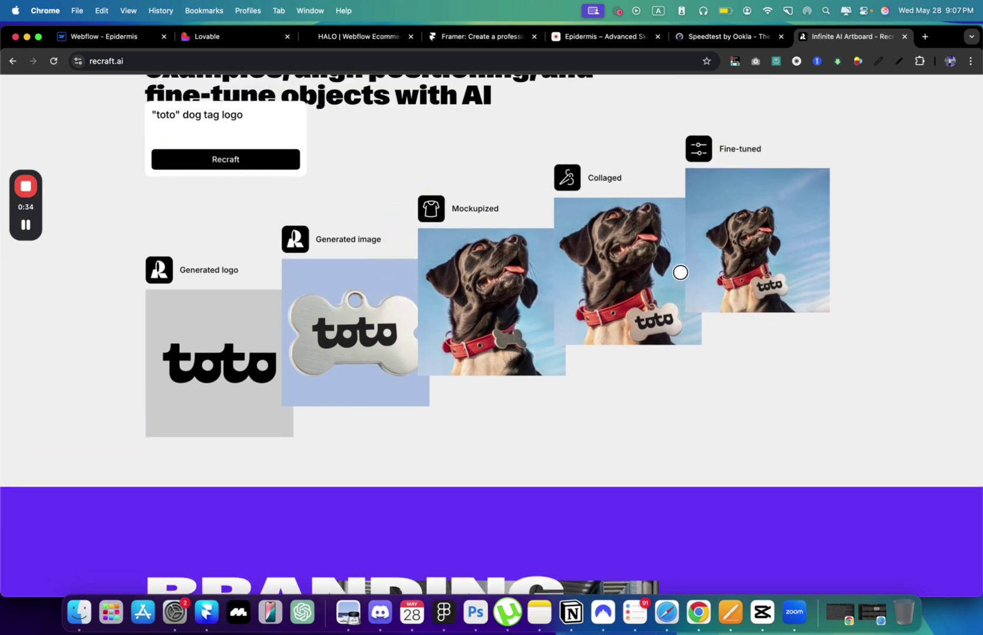
scroll(681, 272, down, 3)
scroll(795, 300, up, 3)
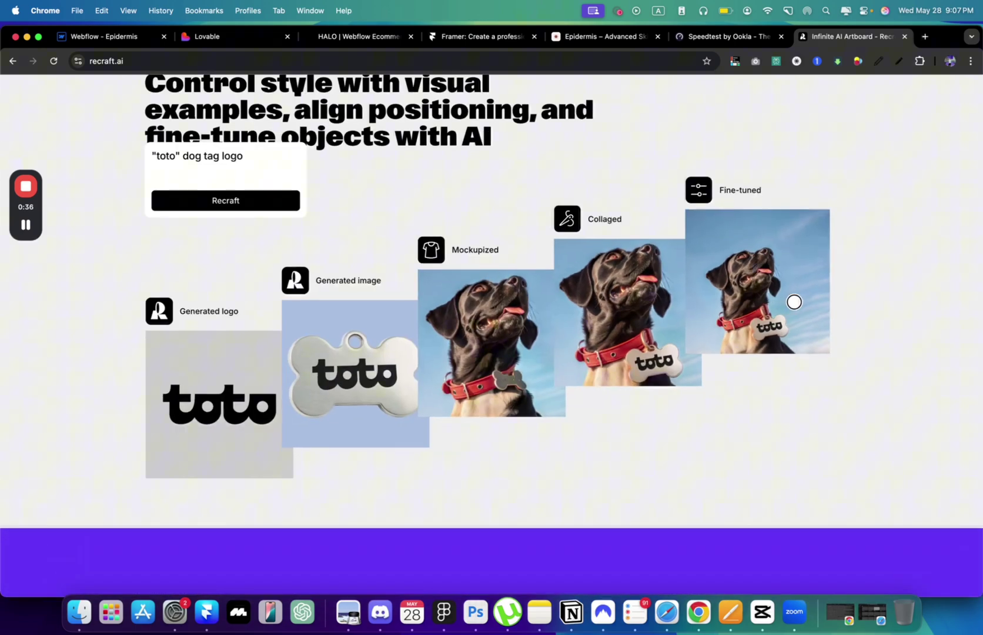
scroll(791, 301, down, 10)
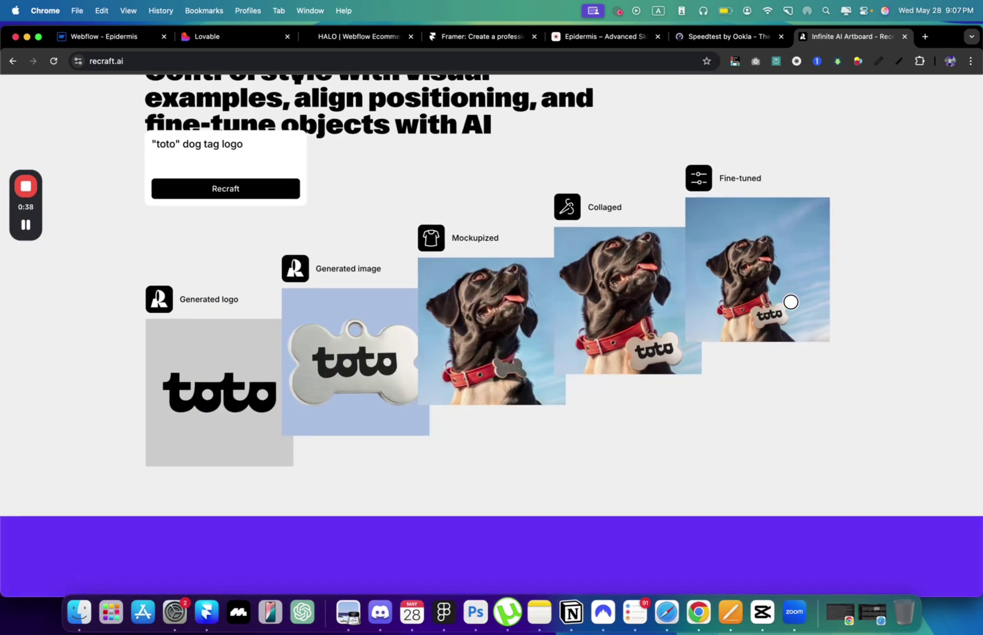
scroll(761, 355, down, 15)
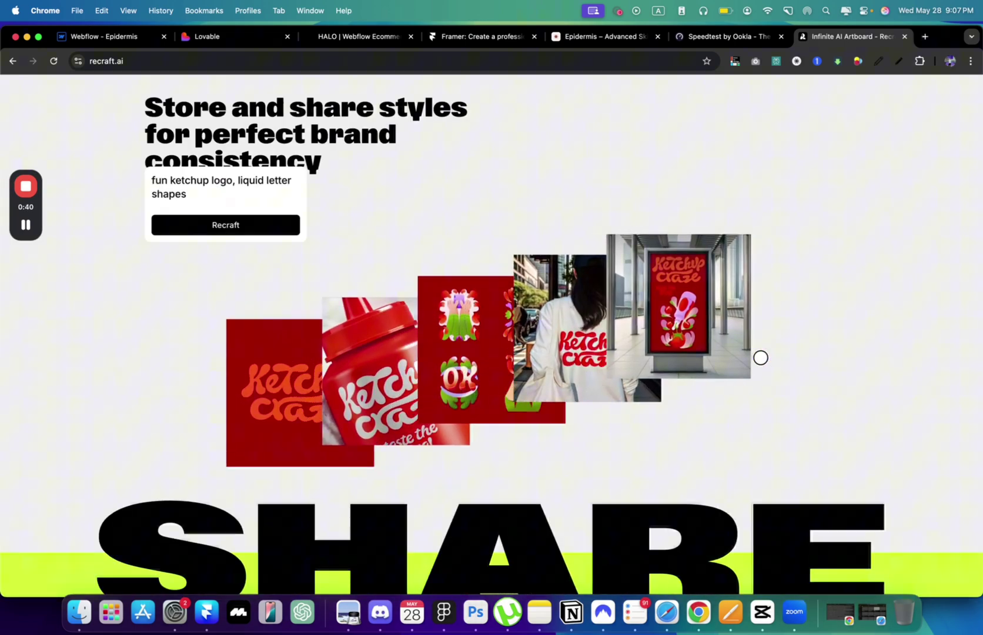
scroll(761, 347, down, 15)
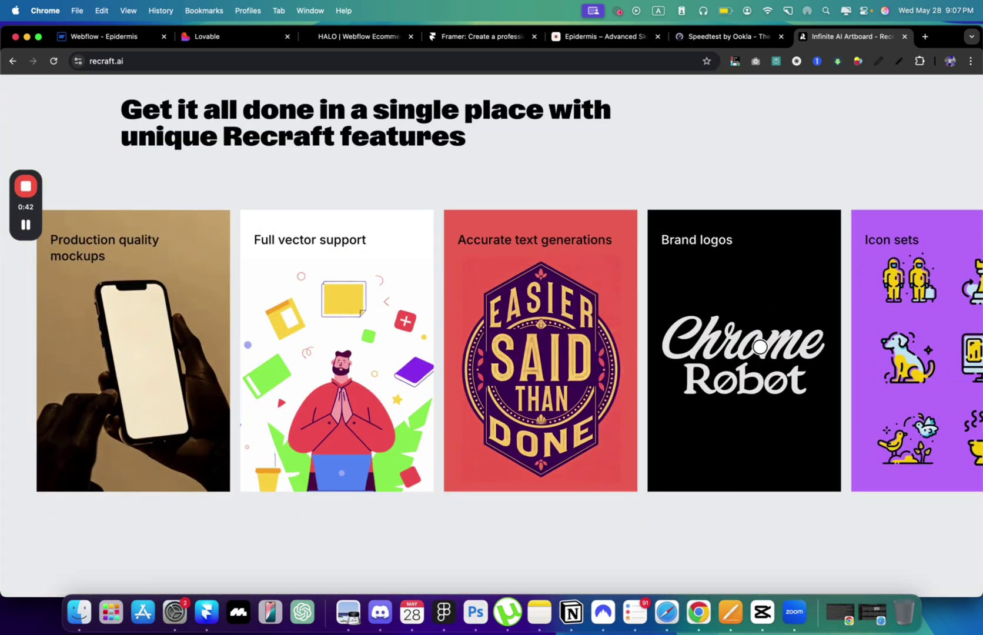
scroll(760, 347, down, 10)
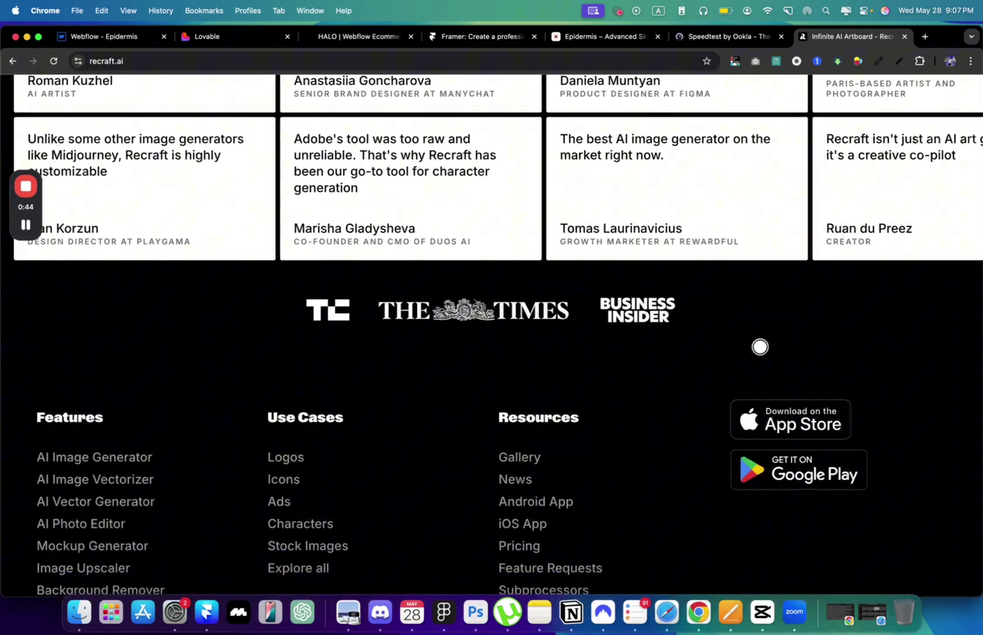
scroll(760, 346, up, 20)
scroll(760, 347, up, 20)
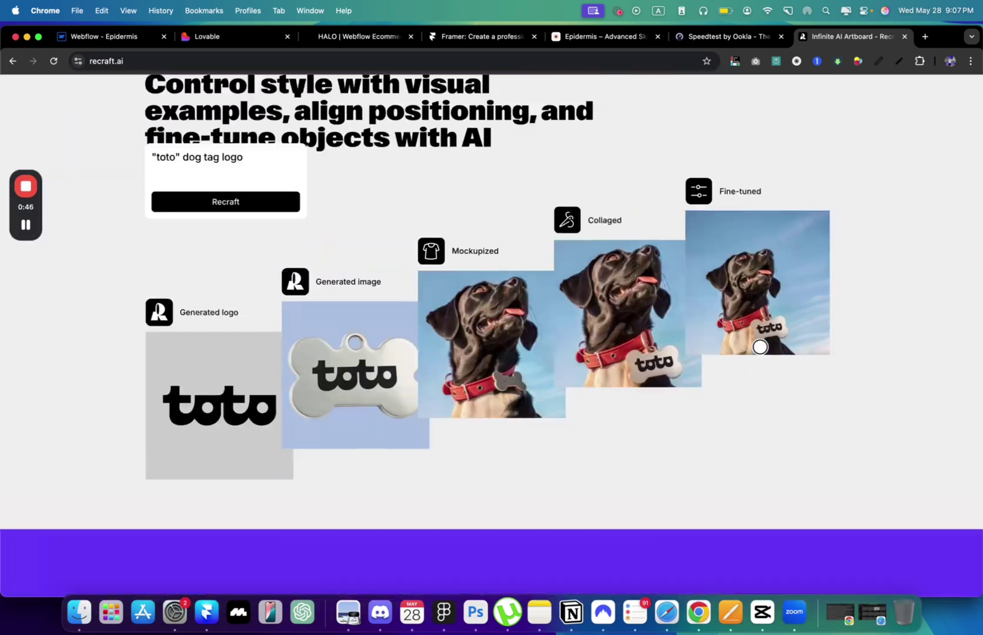
scroll(761, 346, down, 5)
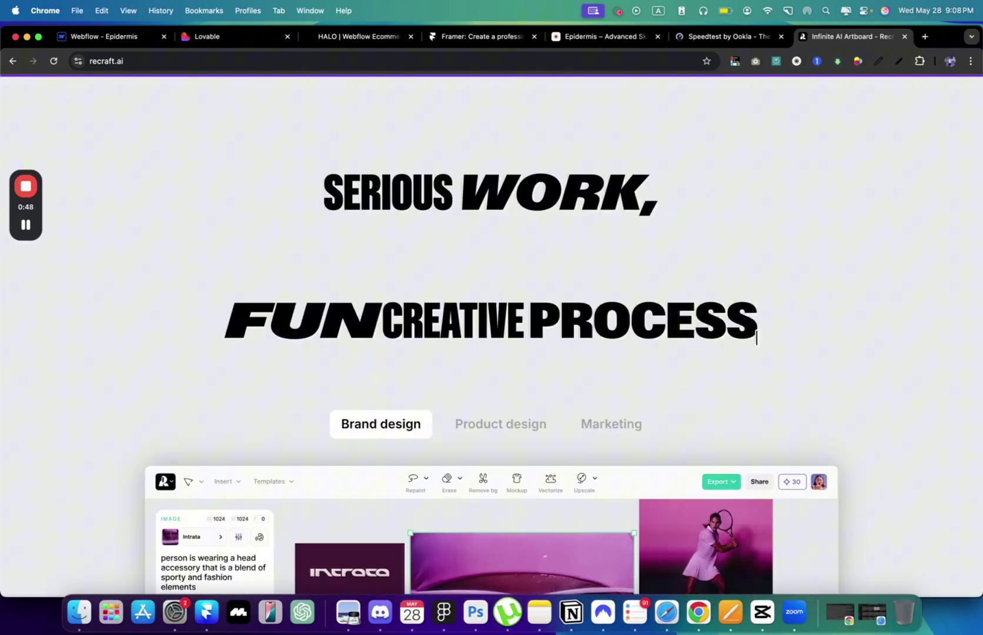
- View the Product design and Marketing examples in the homepage's creative process showcase
click(497, 206)
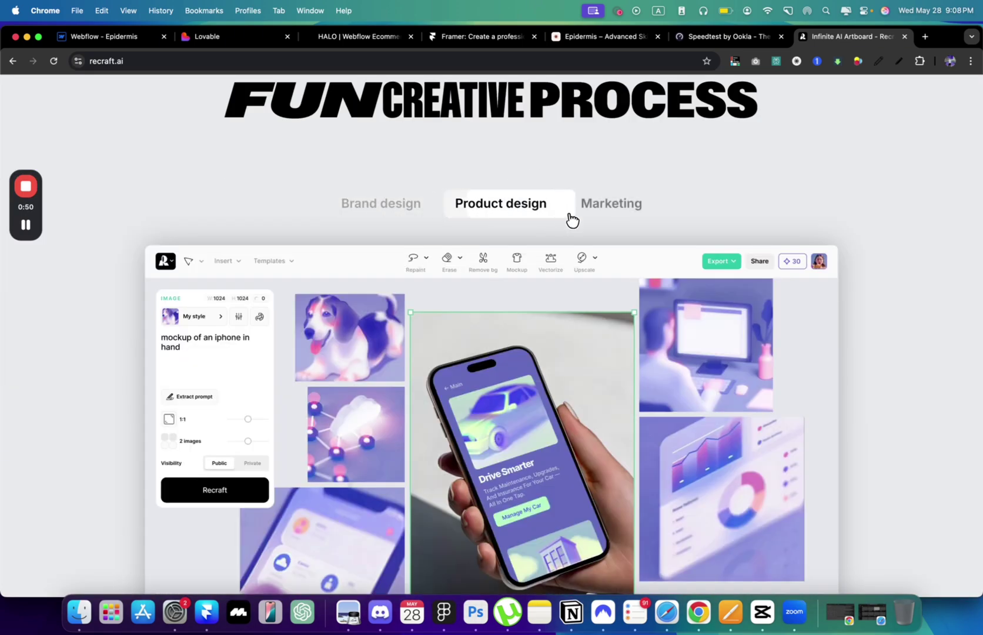
scroll(569, 212, down, 3)
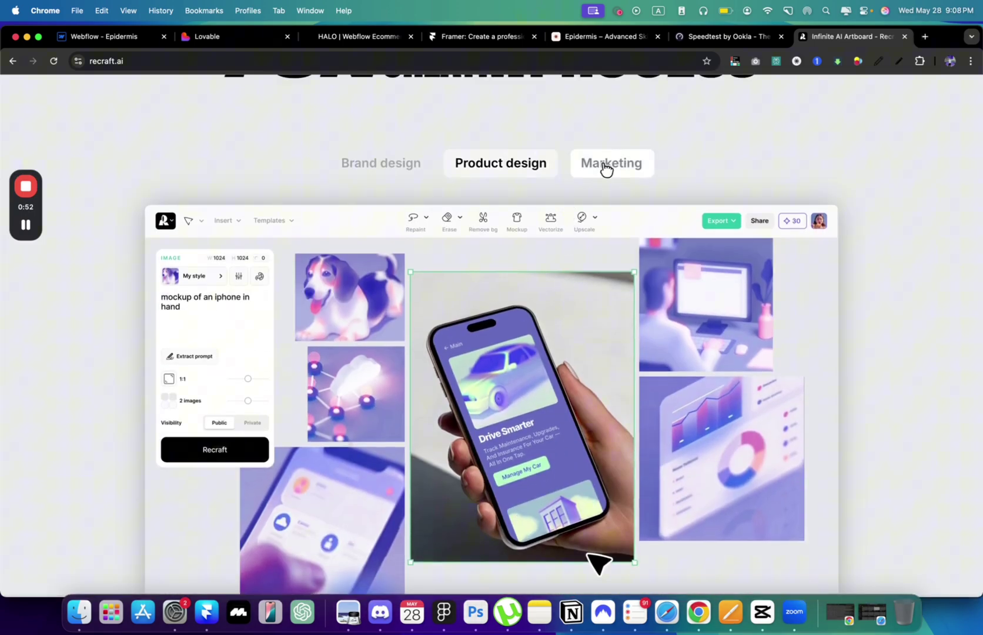
click(606, 163)
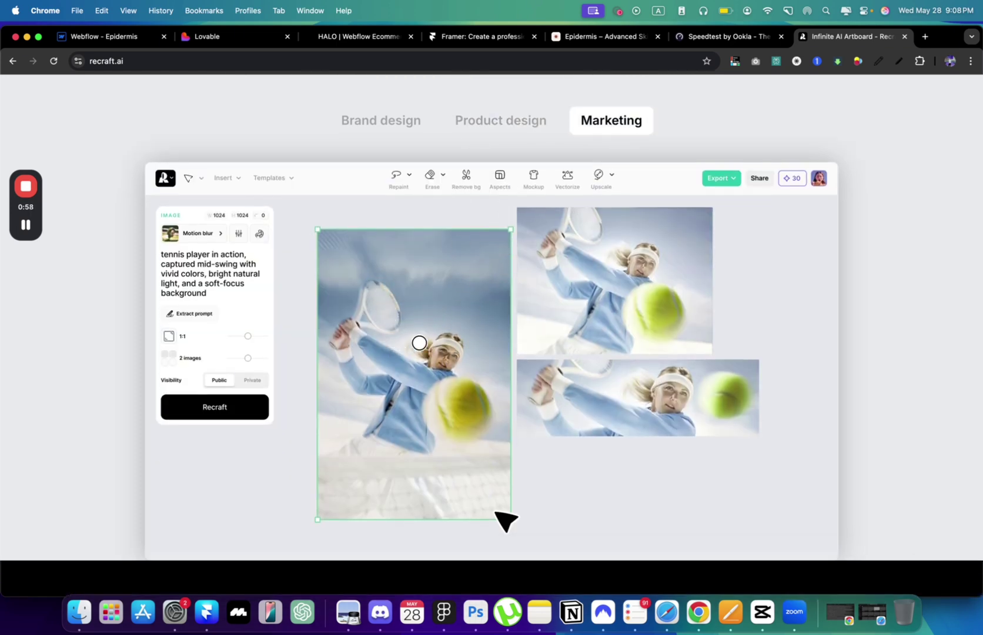
- Switch to Lovable and submit a prompt for a minimal, image-rich home page with events/activities for Movemen, a boutique Pilates and yoga studio
click(233, 38)
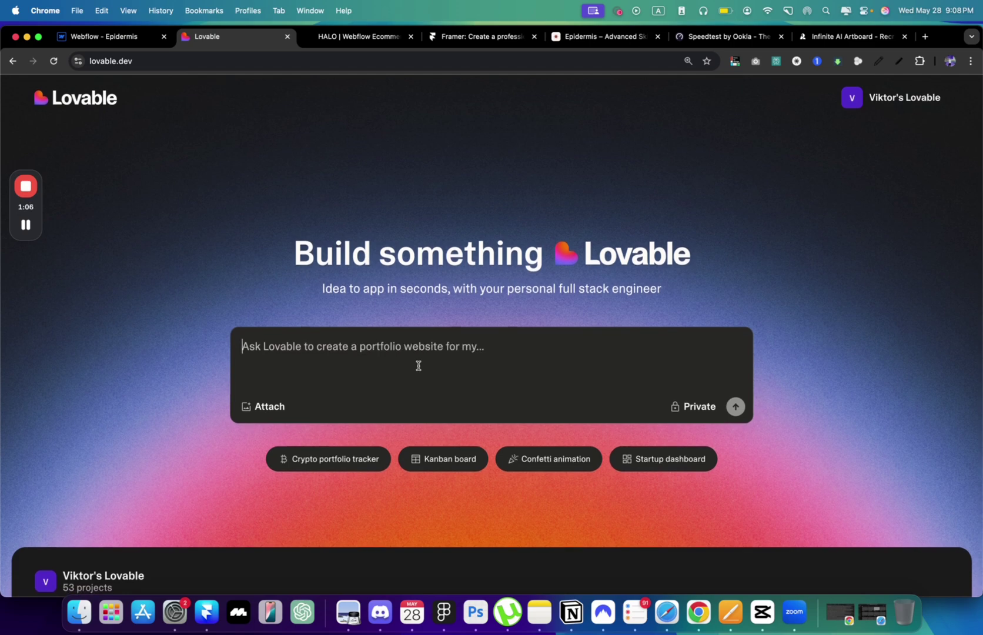
text(Movemen is a modern, boutique Pilates and yoga studio. Our offerings and specialities include Reformer Pilates, Mat Pilates, and Yoga, with a focus on community wellness. We combine expert instruction with immersive experiences and a clean, welcoming aesthetic. Our mission is to serve health-conscious individuals aged 25–50, including professionals, young families, and active older adults. We need a fantastic home page with all of those secitions and events/activities. i like website with a lot of images and minimal look)
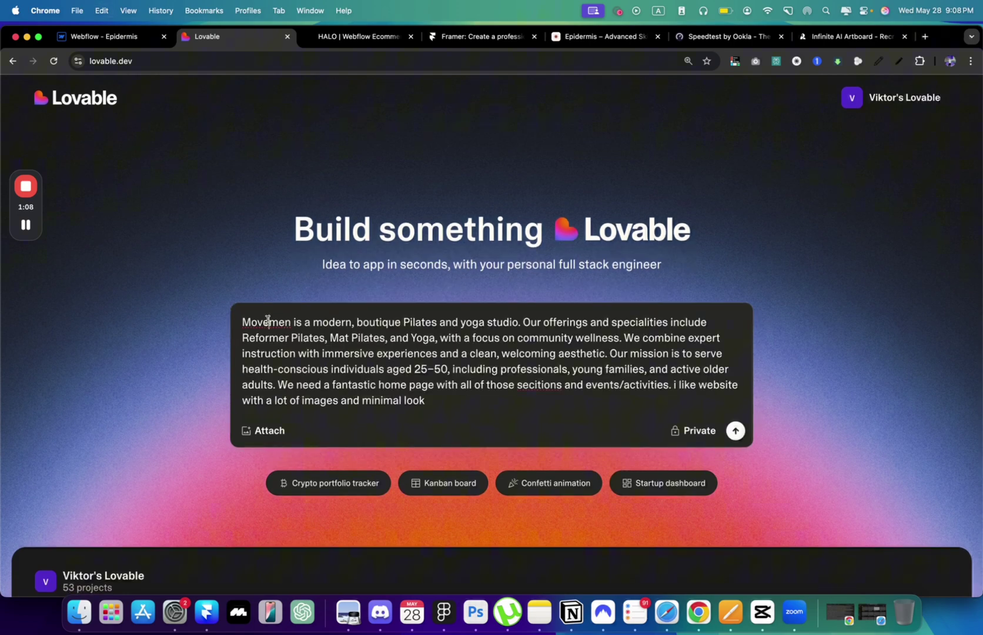
mouse_move(268, 320)
mouse_down()
mouse_move(411, 369)
mouse_move(265, 321)
mouse_up()
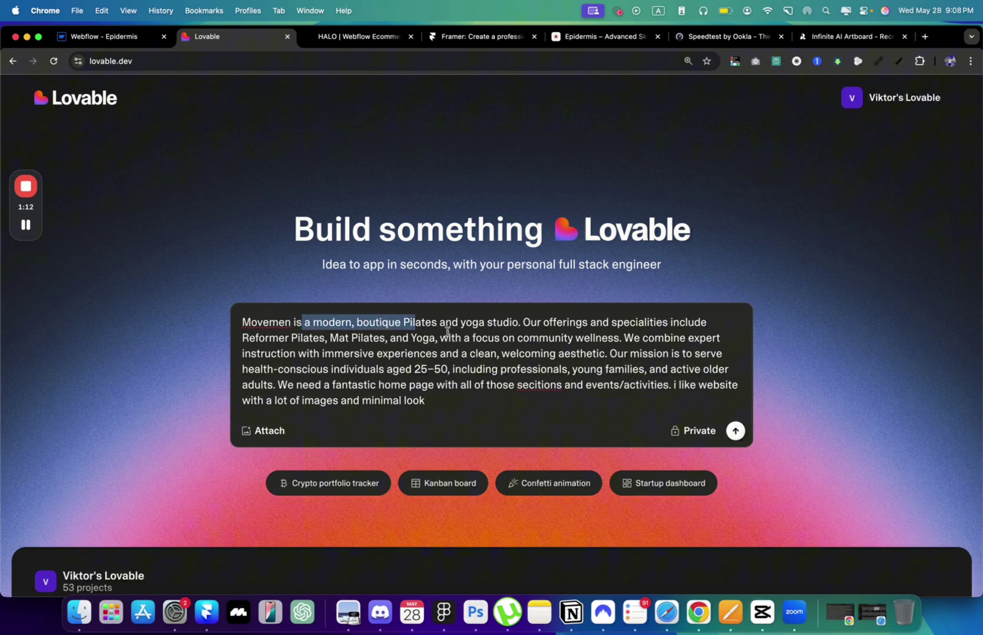
drag(547, 331, 316, 344)
drag(468, 341, 556, 339)
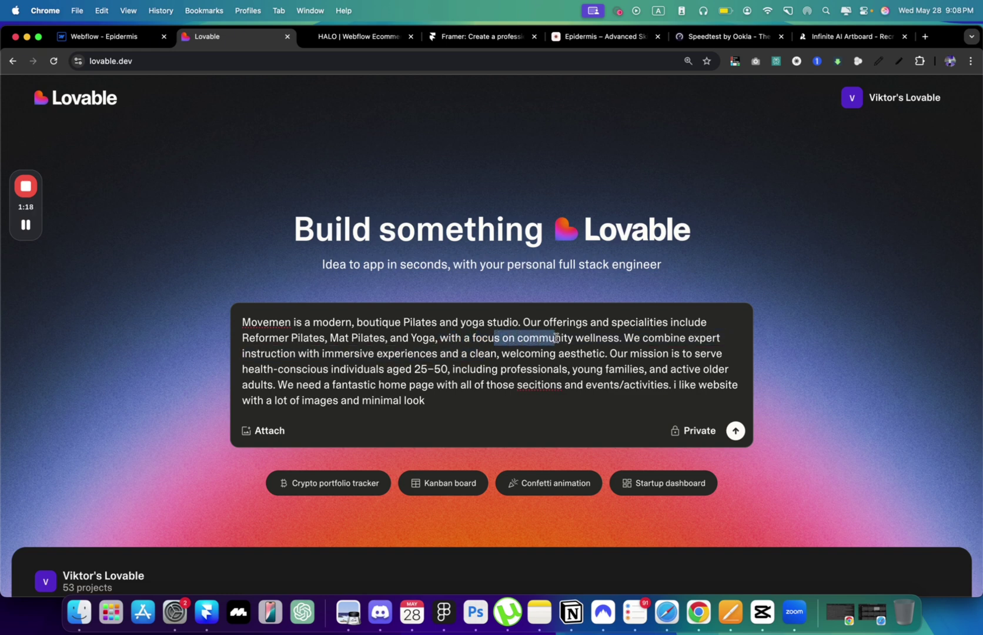
drag(631, 399, 737, 411)
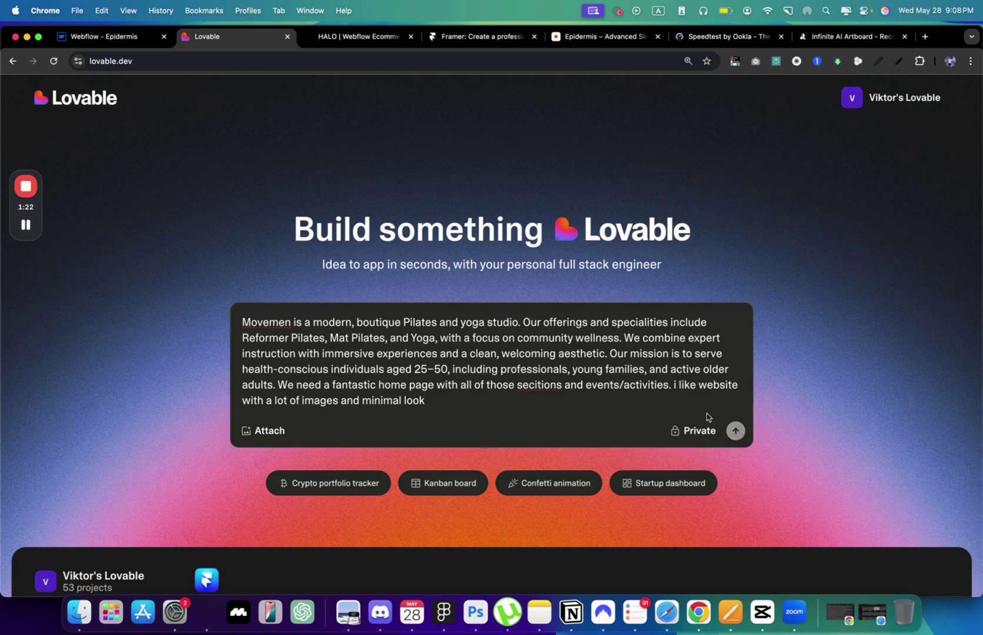
key(Return)
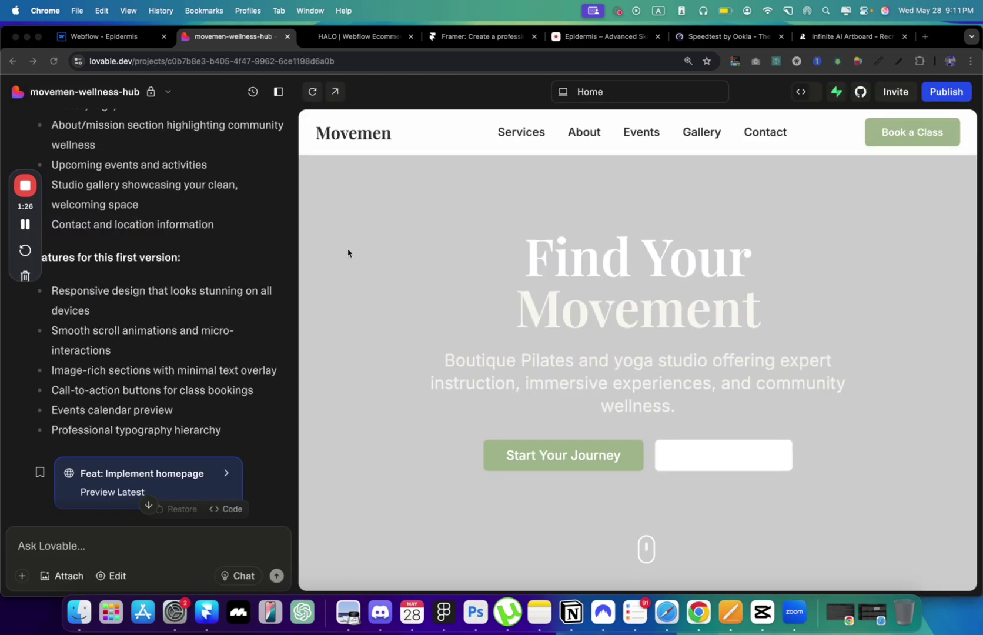
- Examine the generated Movemen homepage preview from the hero through the class, community and gallery sections to Visit Our Studio
scroll(491, 213, down, 15)
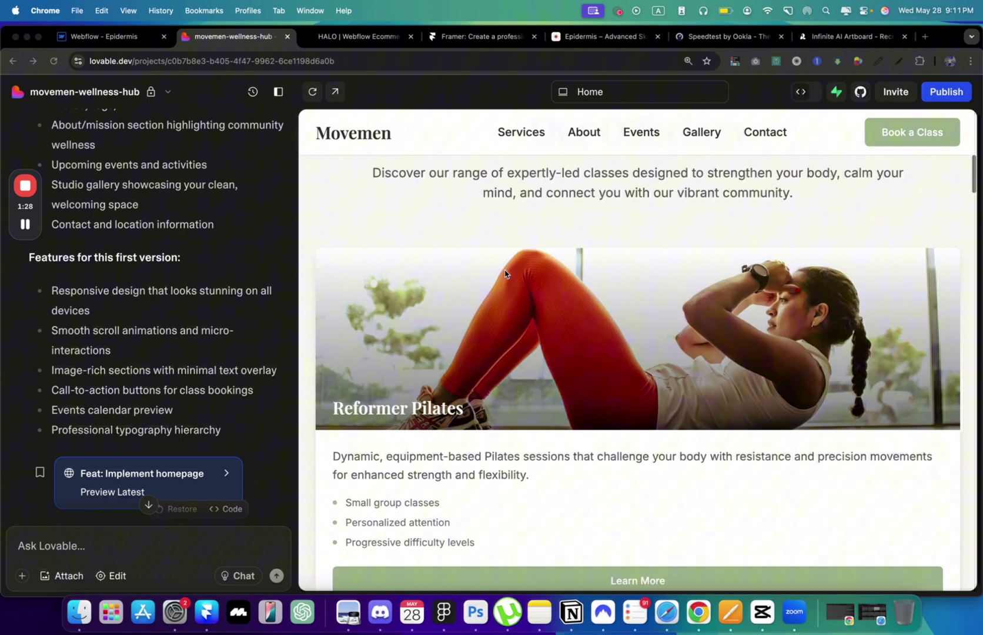
scroll(505, 273, down, 15)
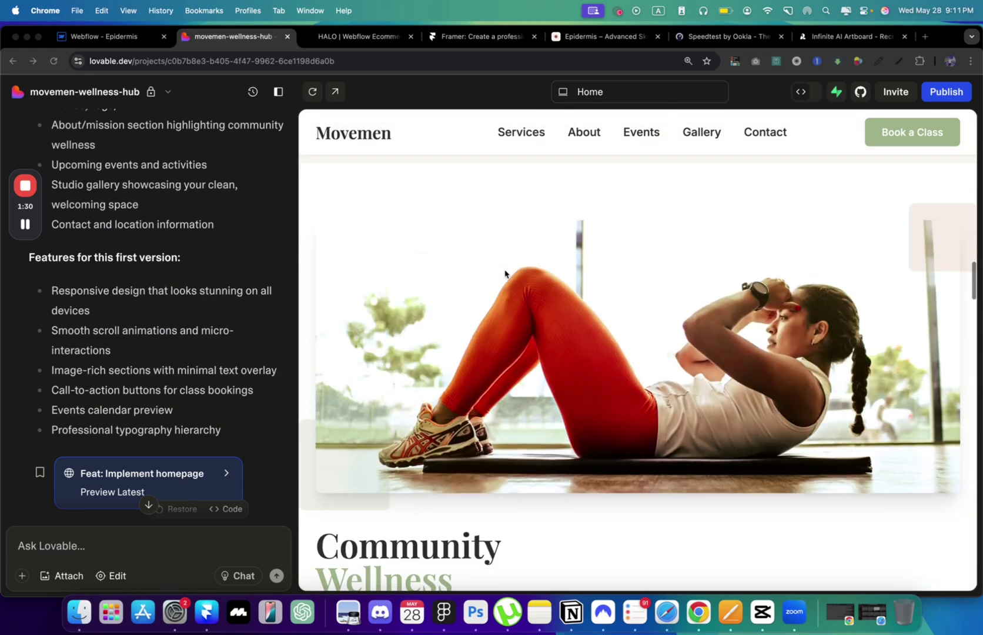
scroll(504, 274, down, 15)
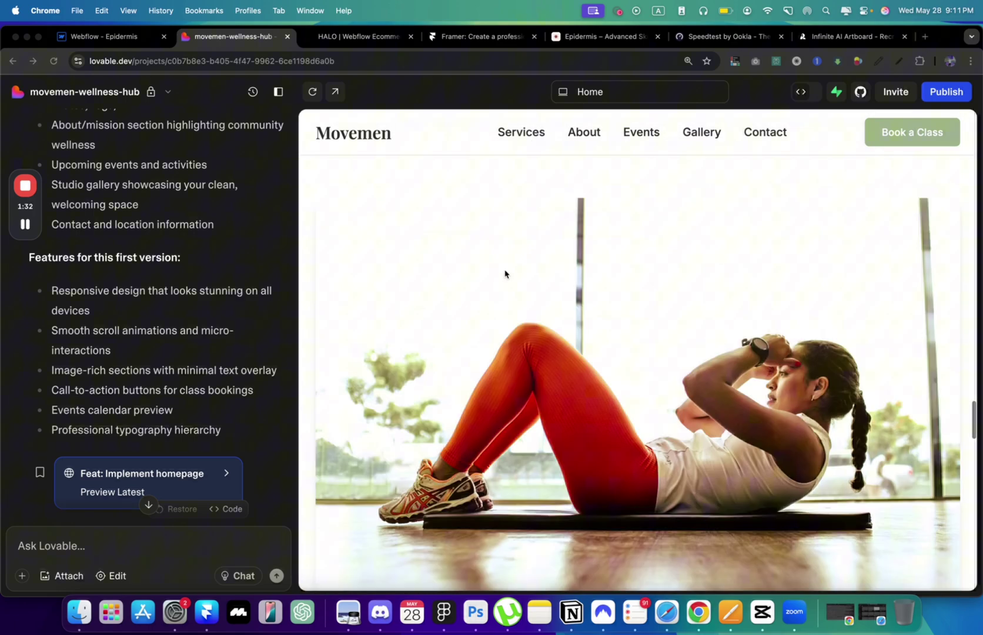
scroll(504, 273, down, 15)
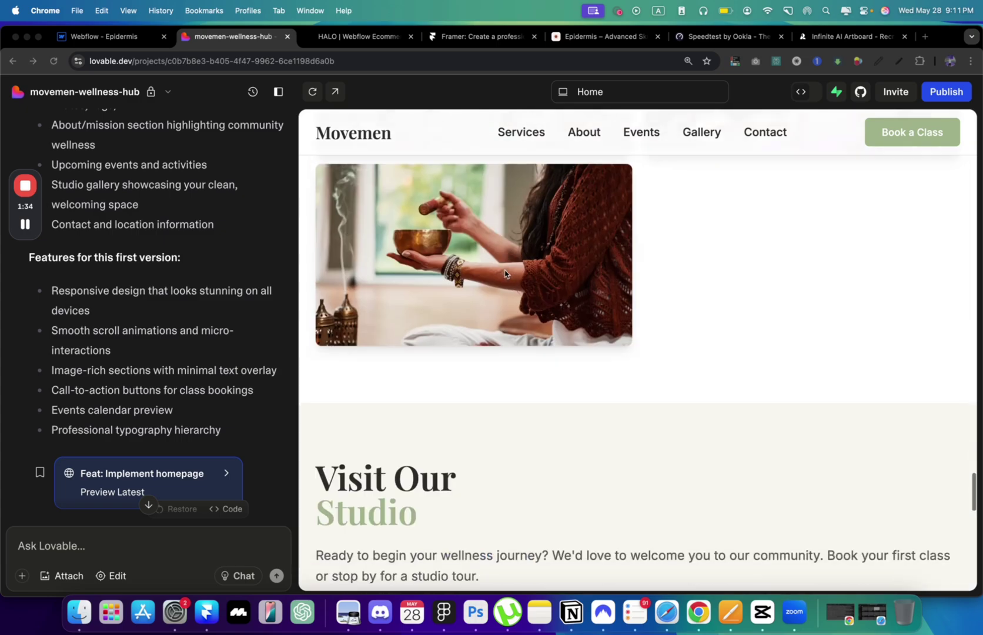
scroll(504, 273, down, 5)
scroll(504, 273, up, 20)
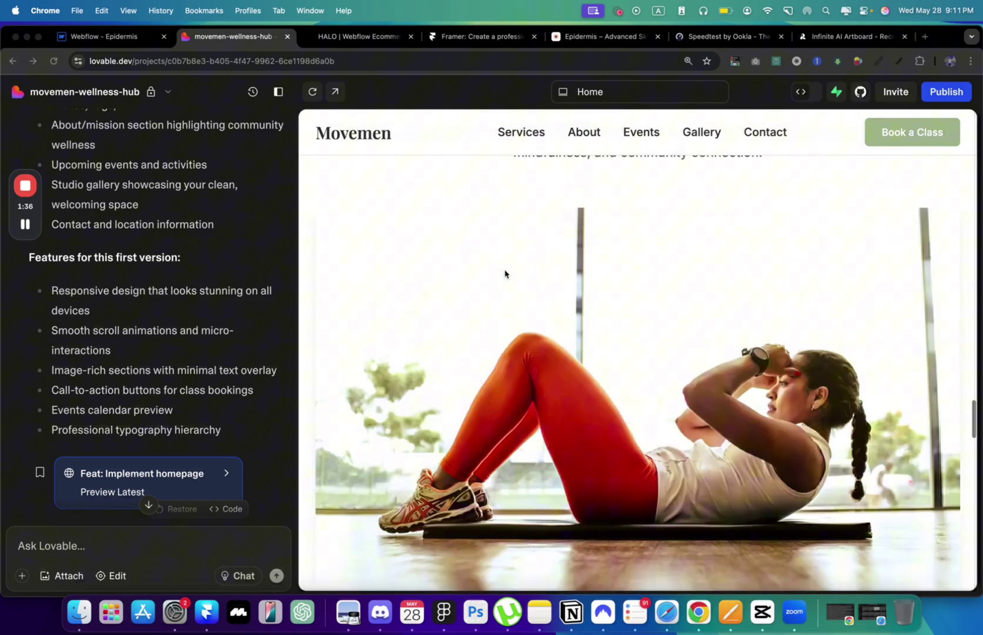
scroll(489, 459, up, 10)
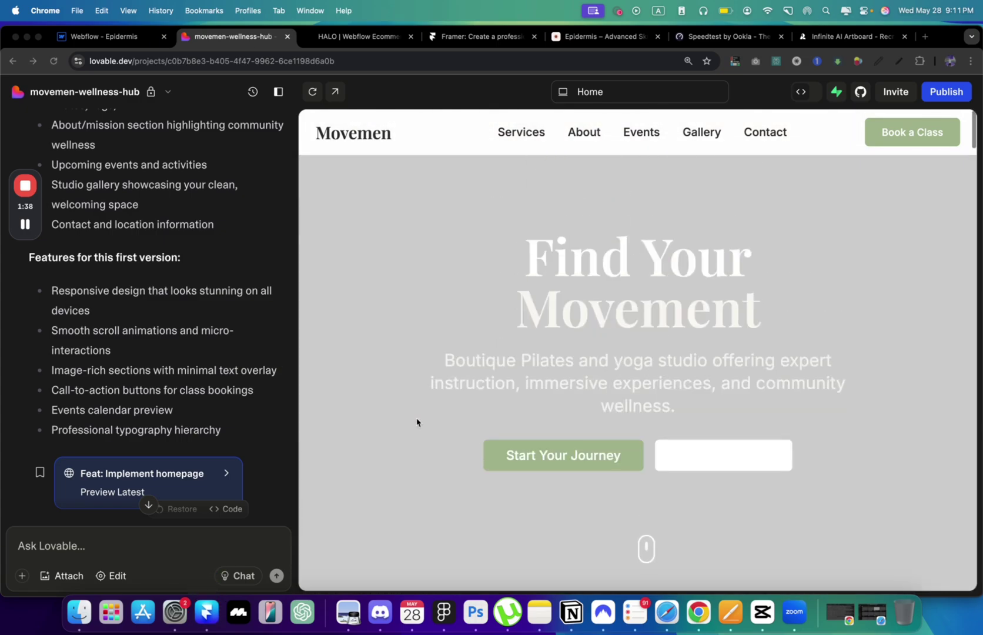
- Hide the chat beside the preview and review the homepage's hero and Our Offerings sections at the wider size
click(278, 92)
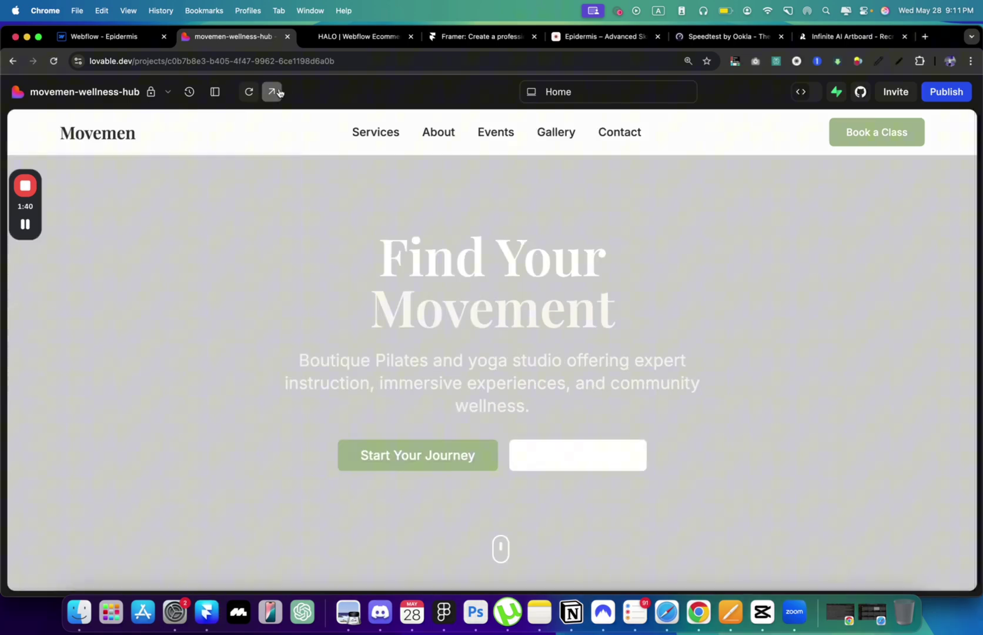
scroll(433, 285, down, 6)
scroll(432, 285, down, 5)
scroll(429, 283, up, 10)
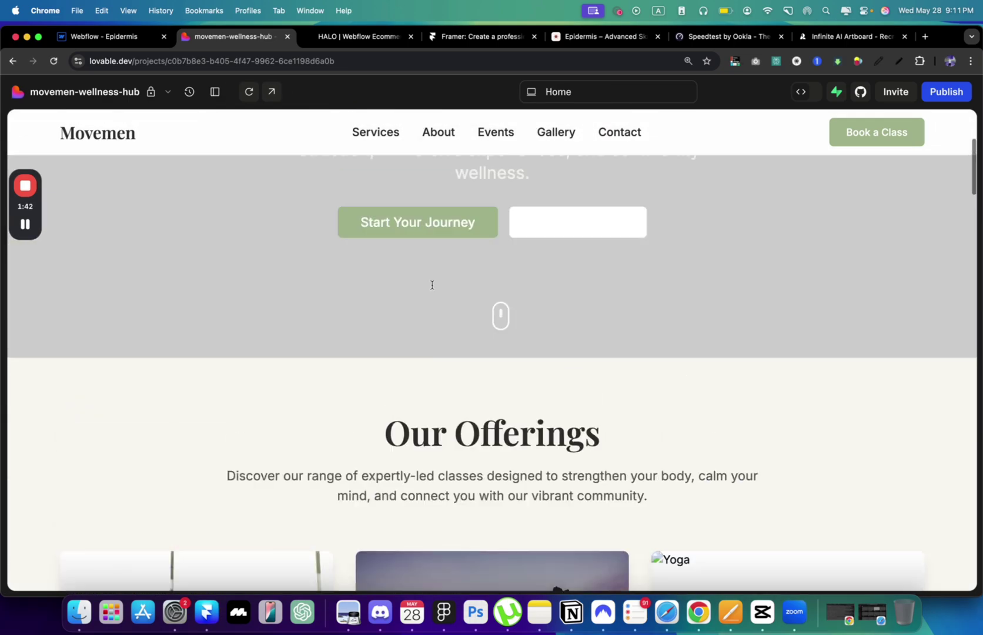
scroll(429, 283, down, 3)
scroll(436, 270, up, 3)
scroll(450, 239, up, 3)
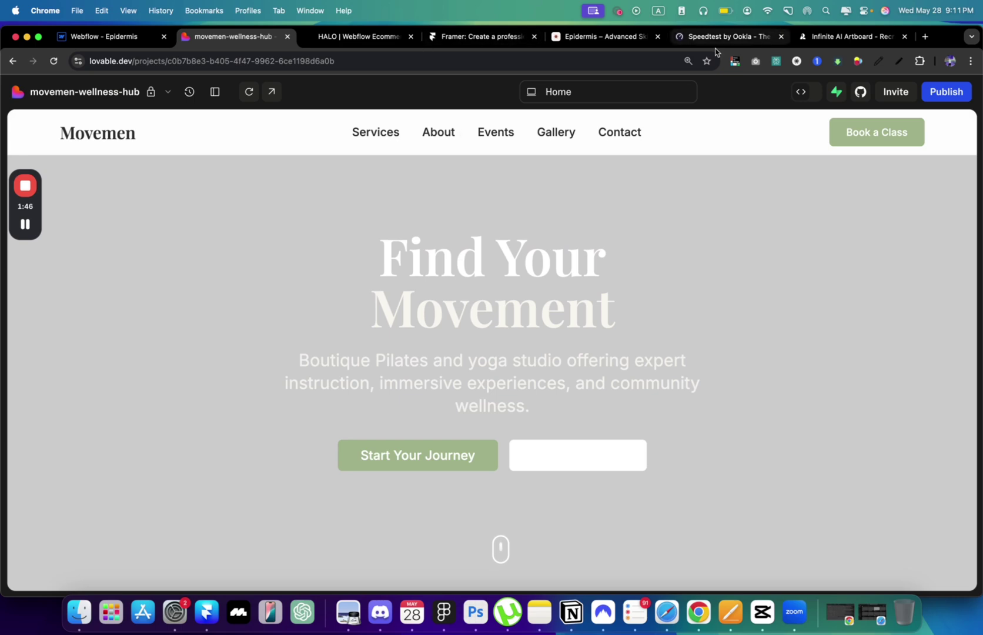
- Search the web for Webflow templates and open Webflow's website templates marketplace
click(924, 38)
text(webflow)
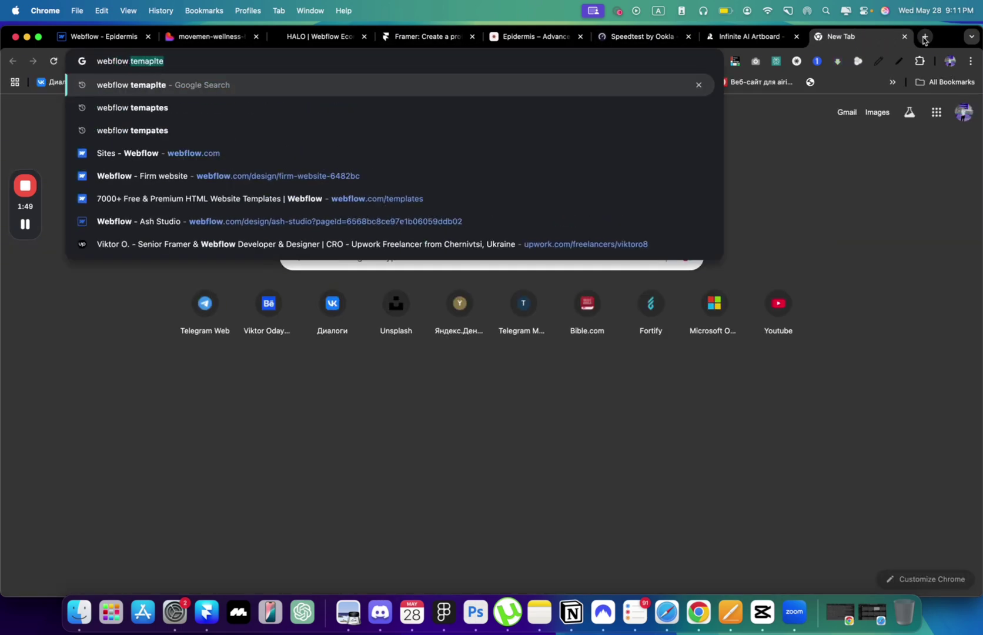
key(Return)
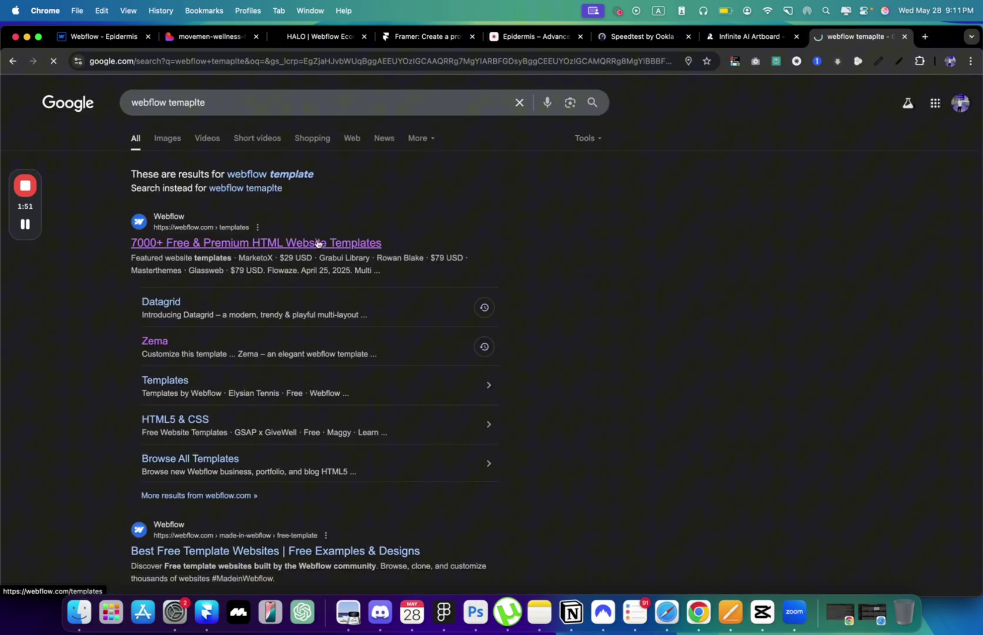
click(317, 243)
- Browse the template categories and the featured website templates in the Webflow marketplace
scroll(363, 309, down, 6)
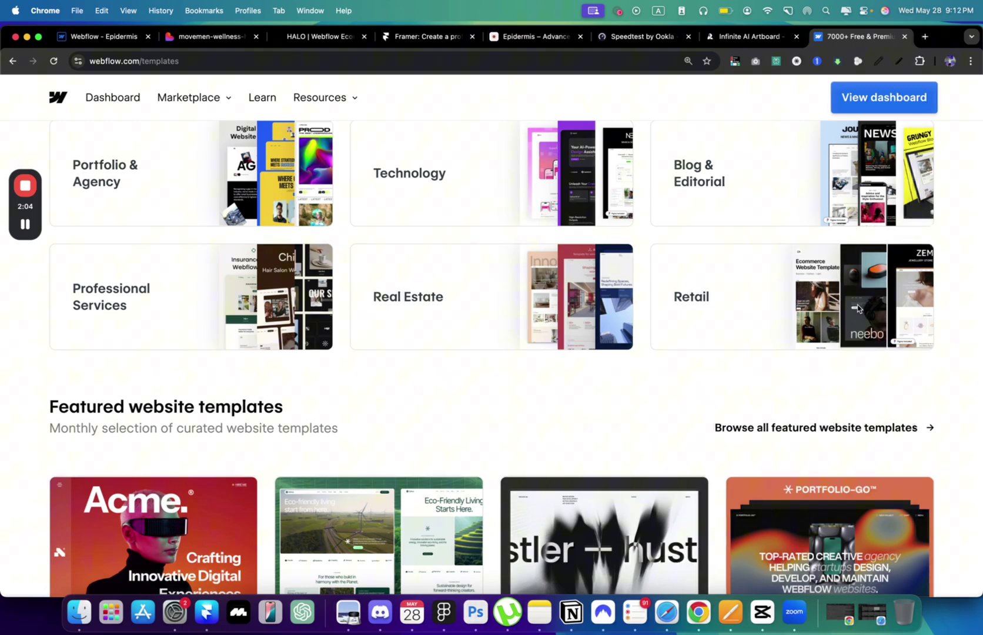
scroll(858, 308, down, 5)
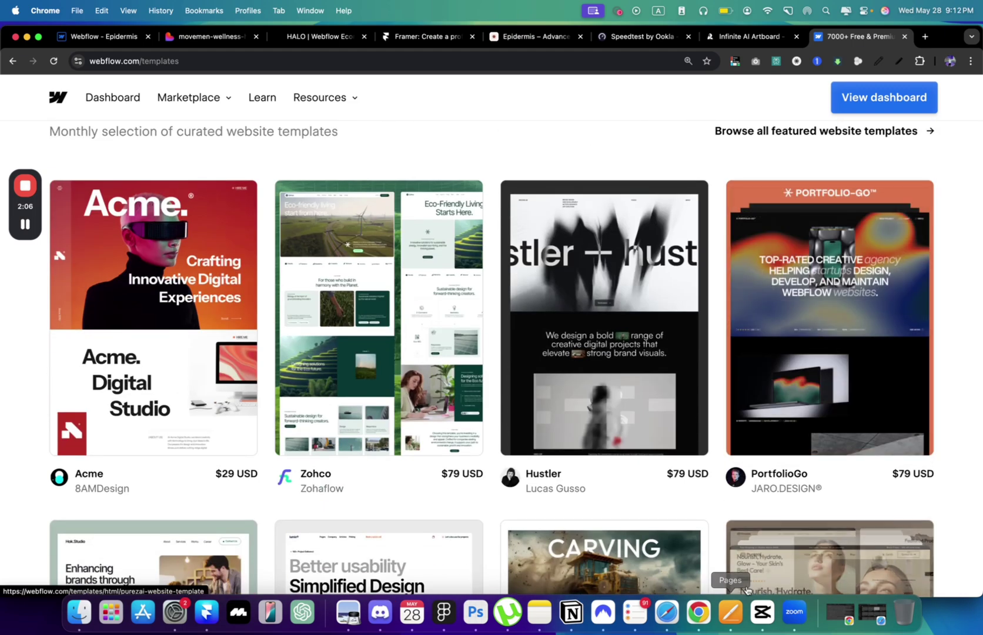
scroll(744, 564, down, 3)
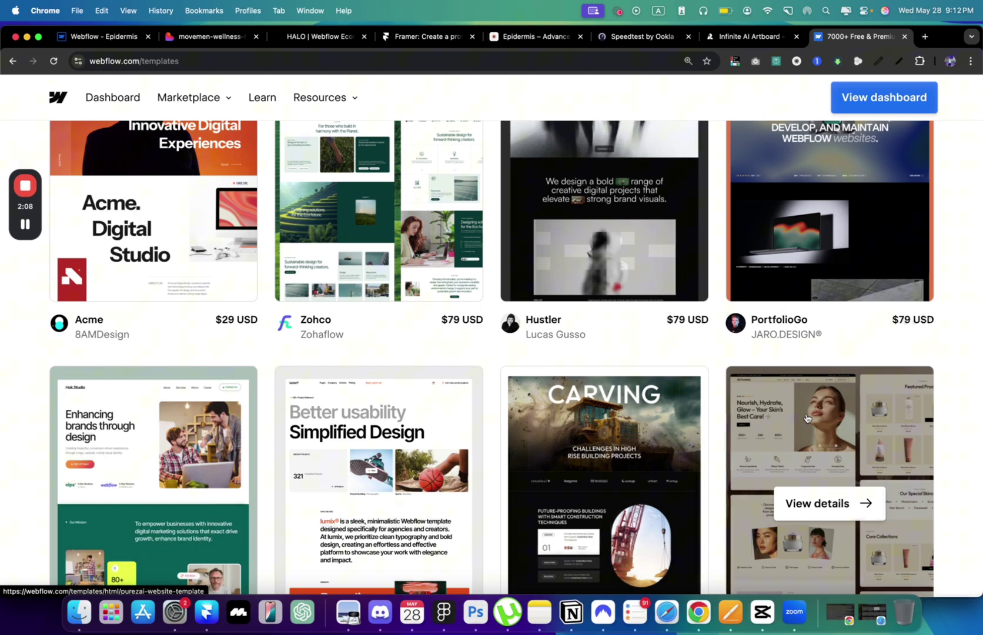
scroll(807, 417, down, 3)
scroll(807, 417, up, 10)
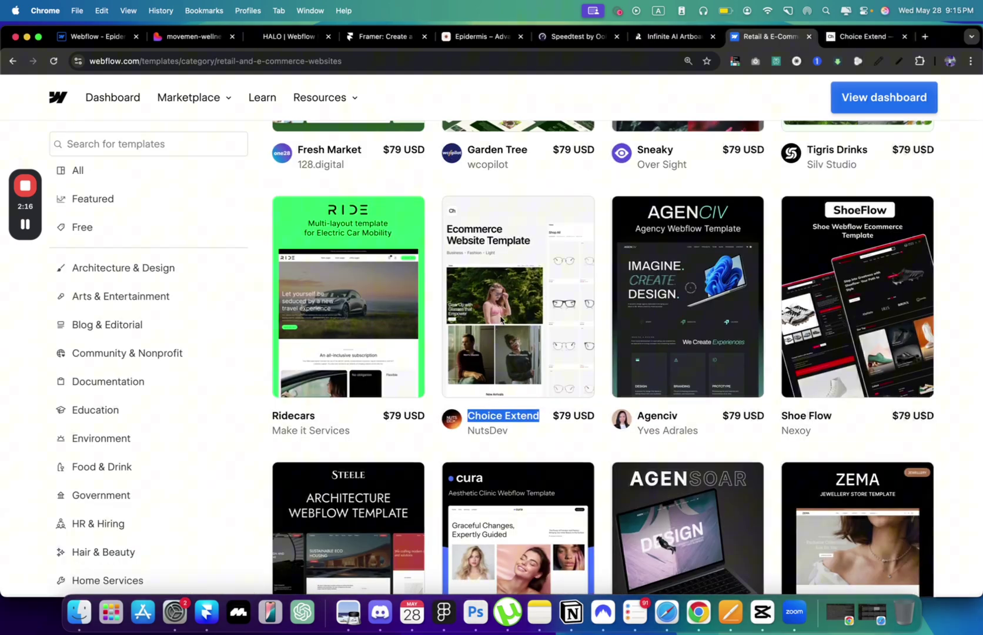
- Review the Choice Extend e-commerce template on its details page and in the Webflow preview
mouse_move(517, 305)
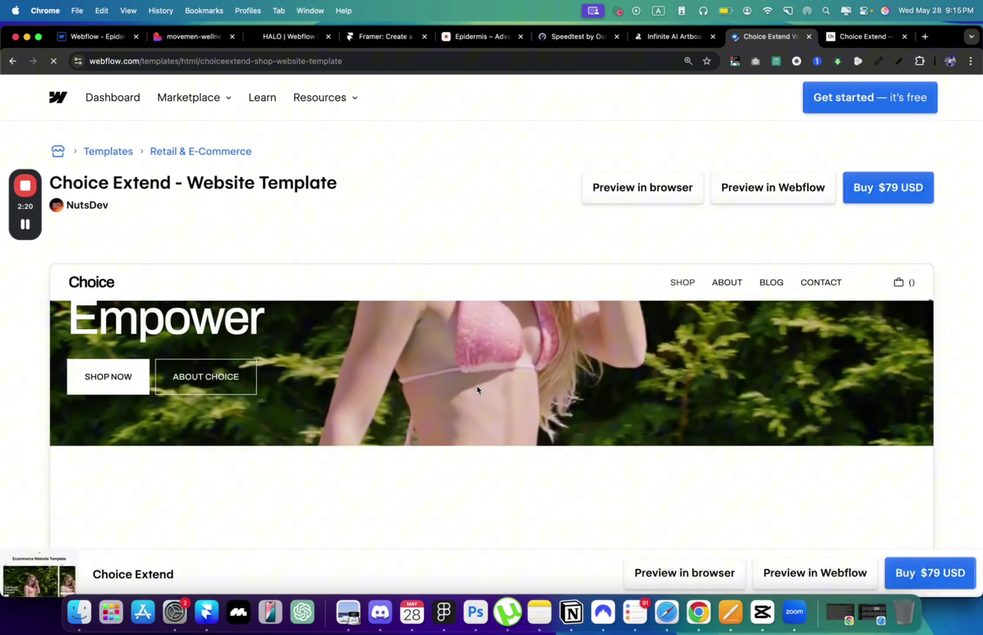
scroll(479, 388, down, 10)
scroll(479, 390, up, 5)
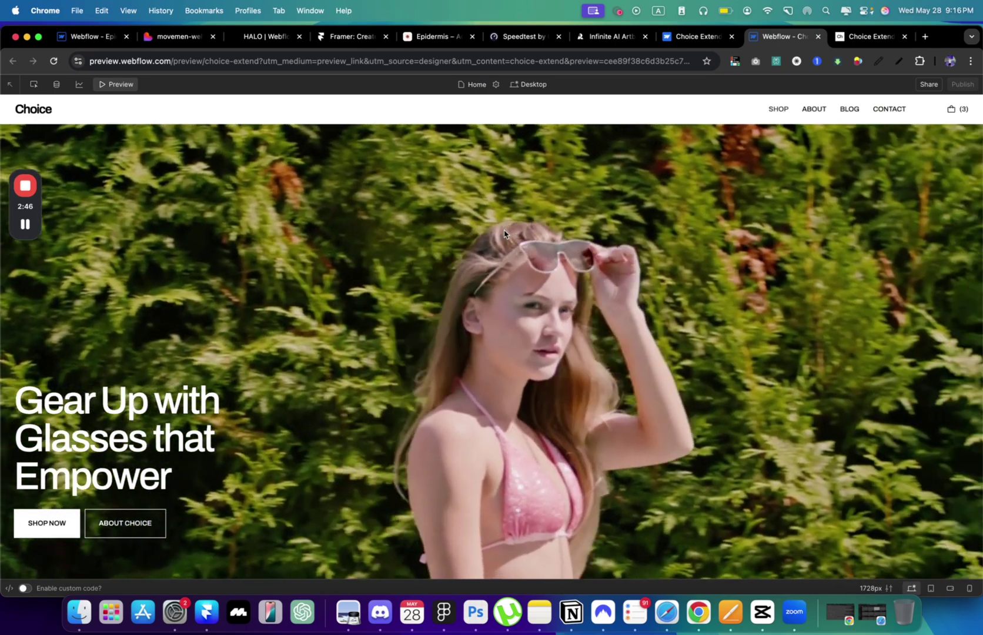
scroll(504, 234, down, 5)
scroll(504, 234, up, 5)
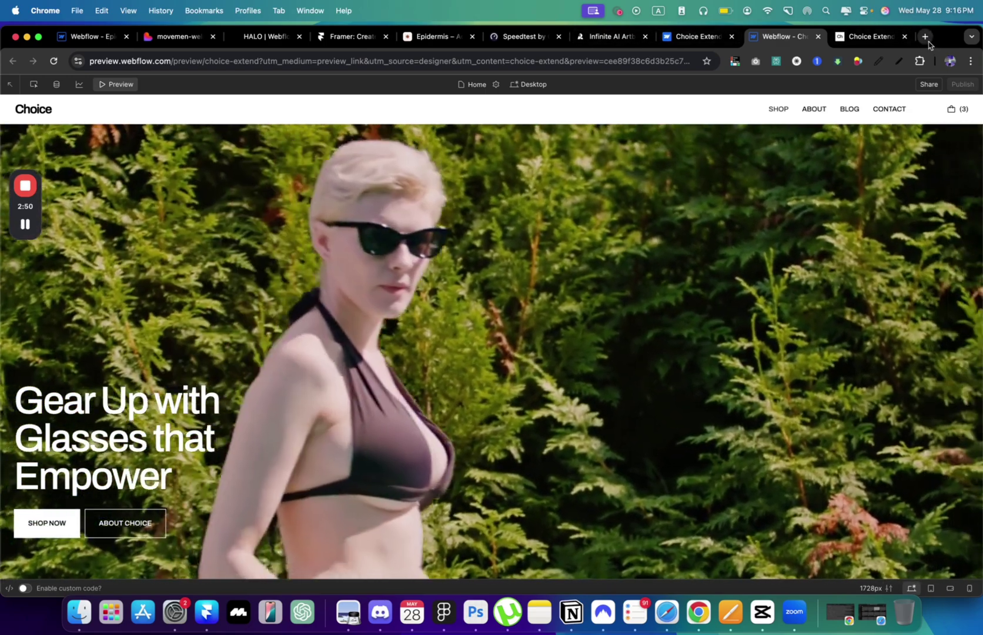
- Go to Pixabay, search its videos for yoga, and open the woman lotus meditation pose video
click(926, 37)
text(pixaby)
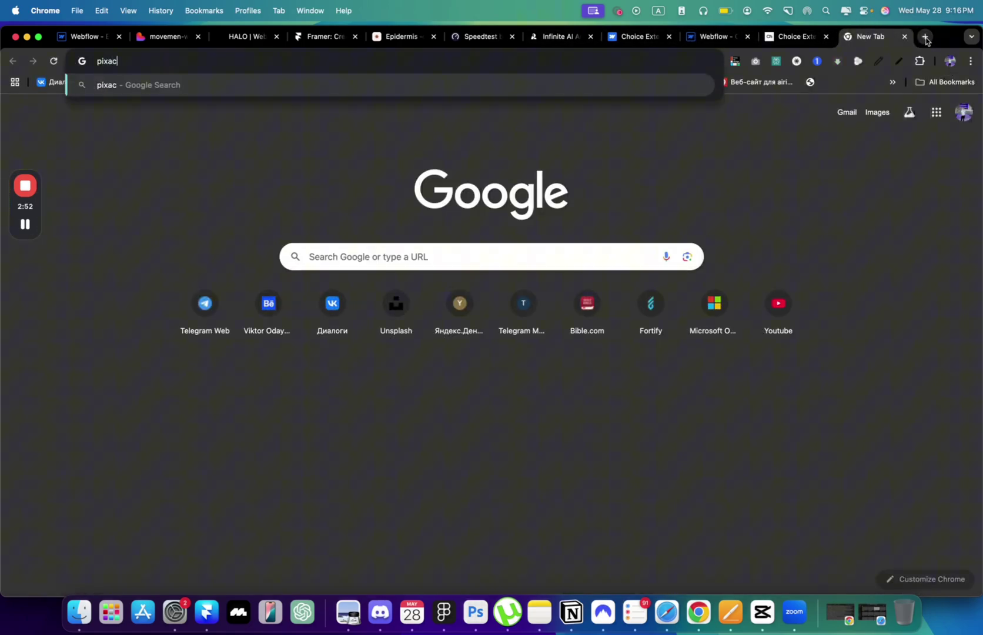
key(Return)
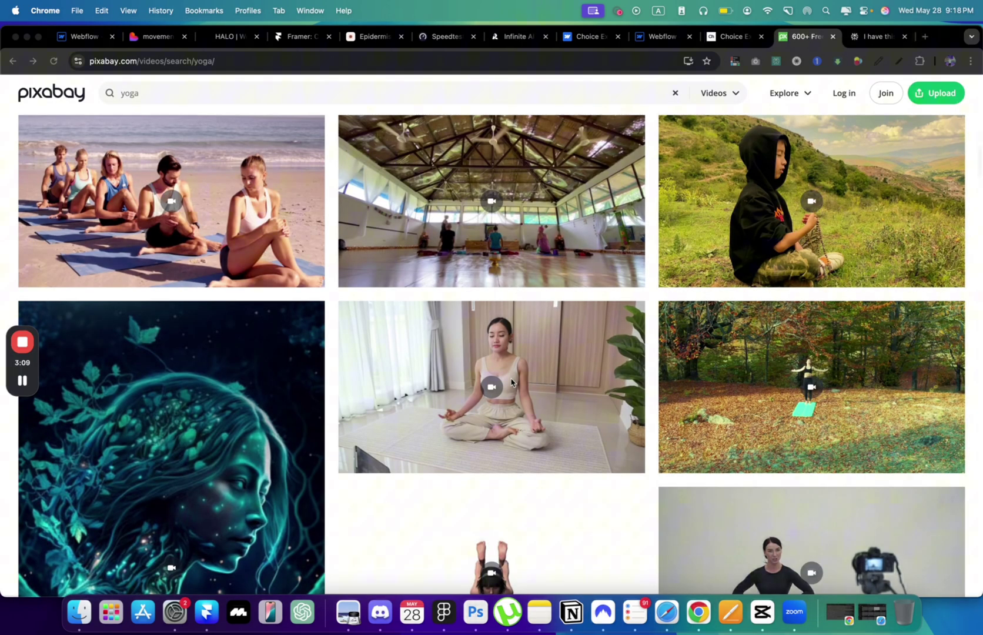
click(520, 360)
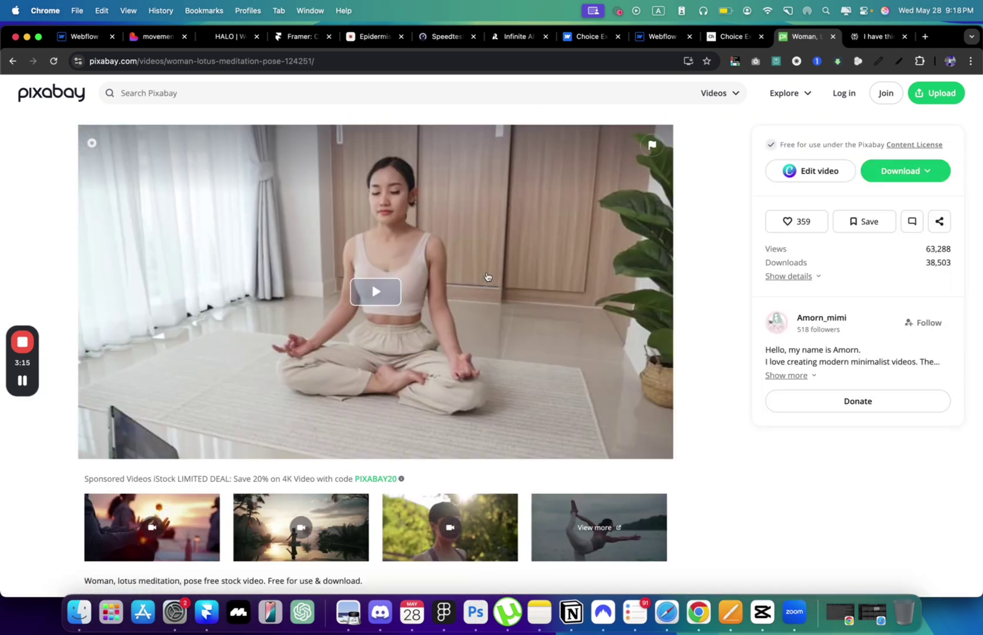
- Copy the video address of the lotus meditation video
right_click(488, 279)
key(Escape)
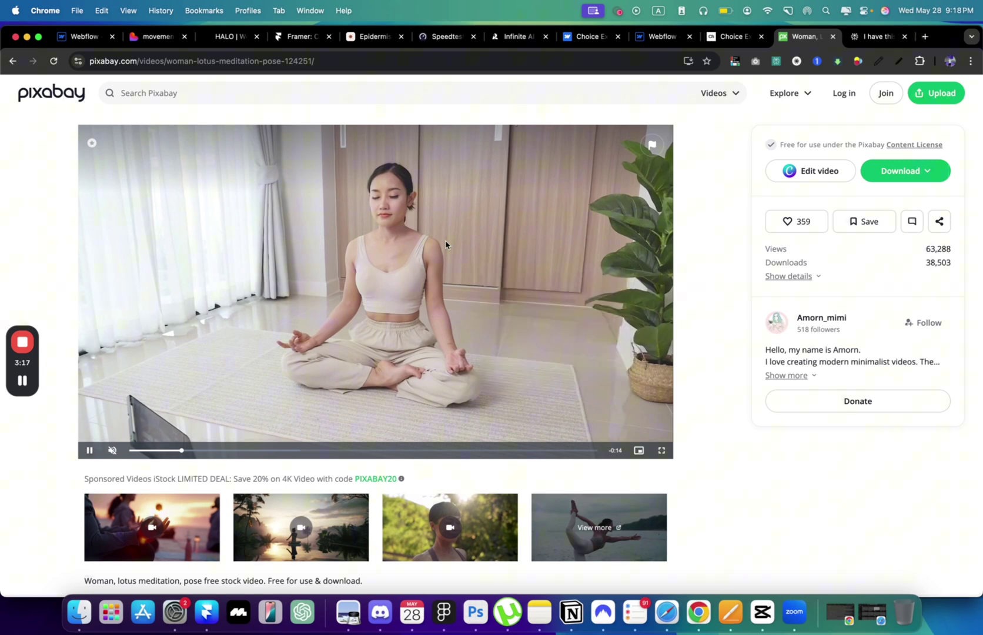
right_click(449, 242)
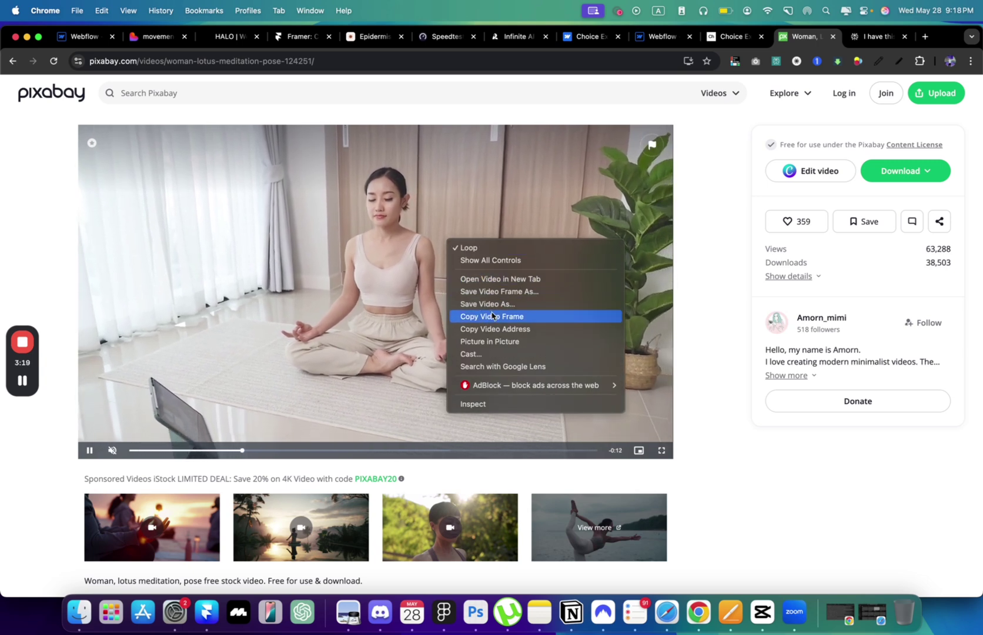
click(267, 231)
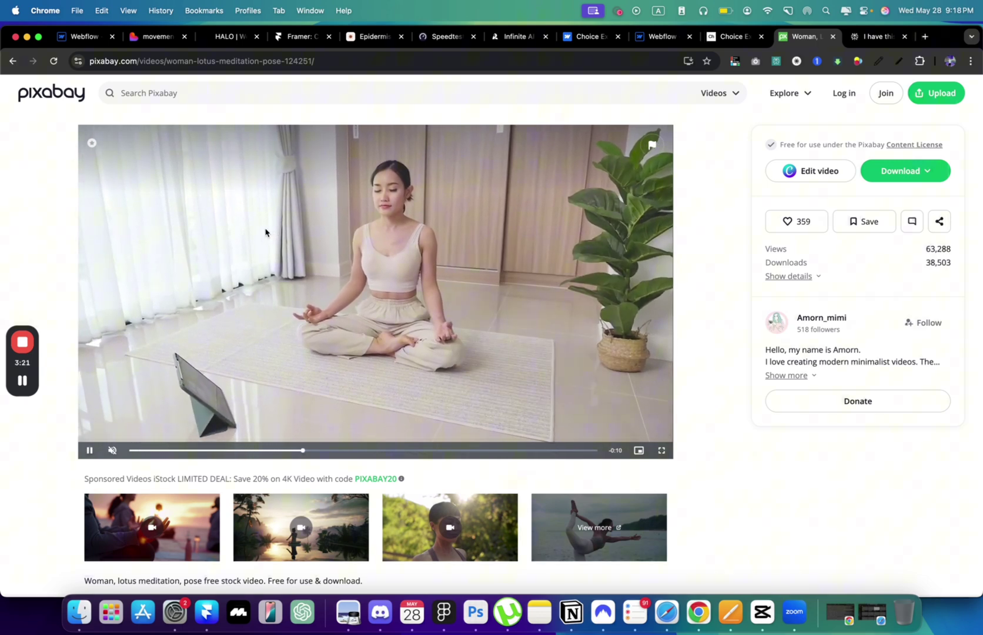
right_click(266, 232)
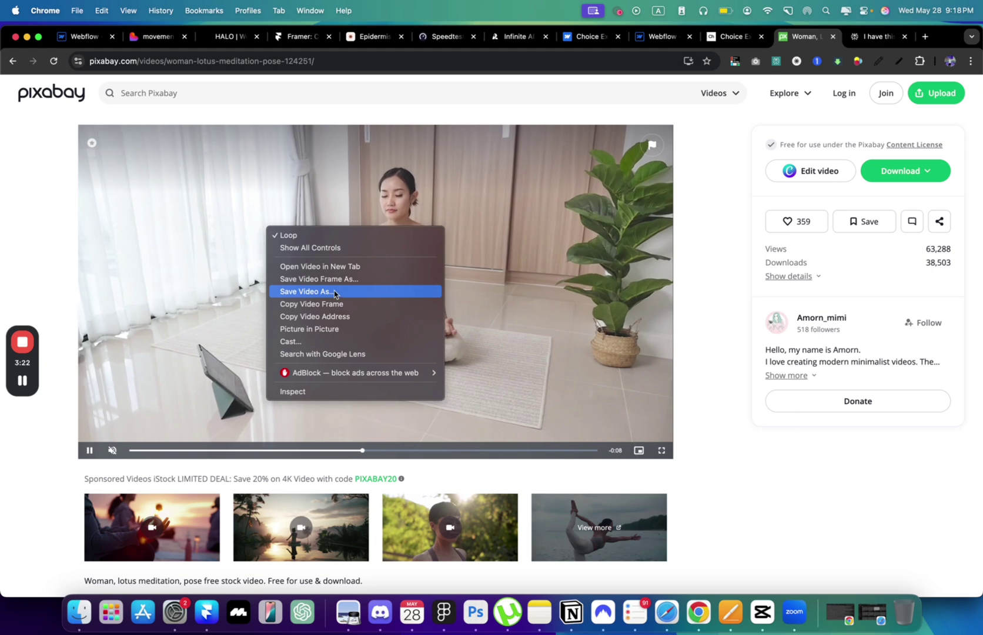
click(336, 317)
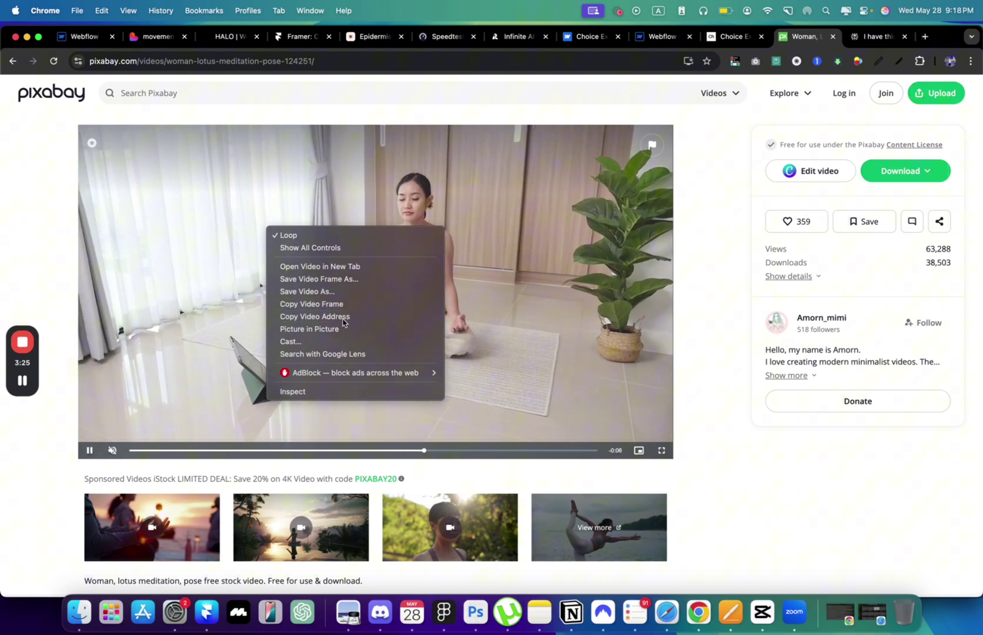
- Switch to the Choice Extend template in Webflow, leave preview for design mode, and expand the hero section in the layer tree
click(661, 37)
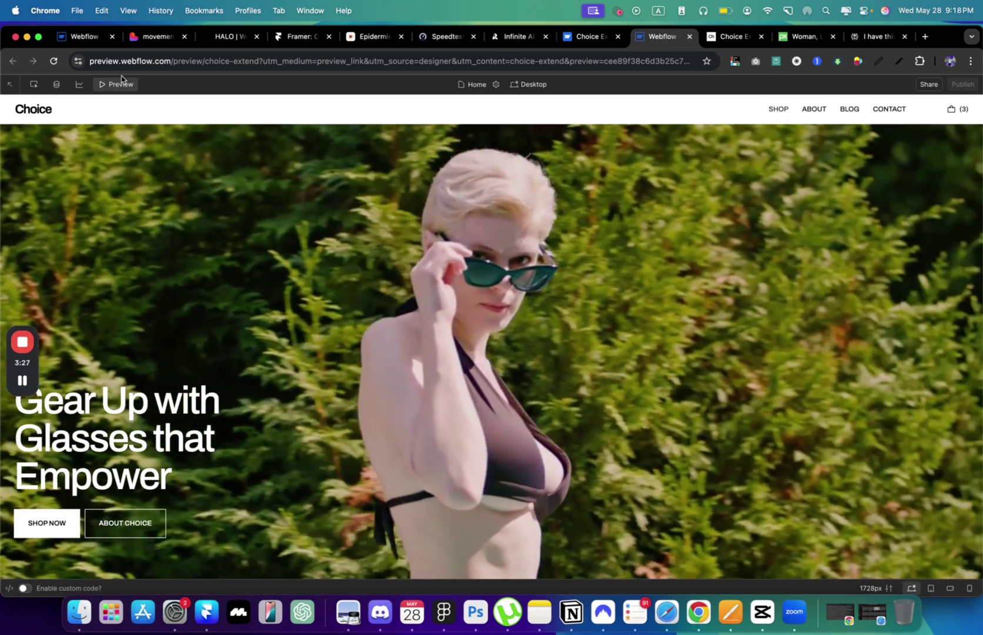
click(118, 85)
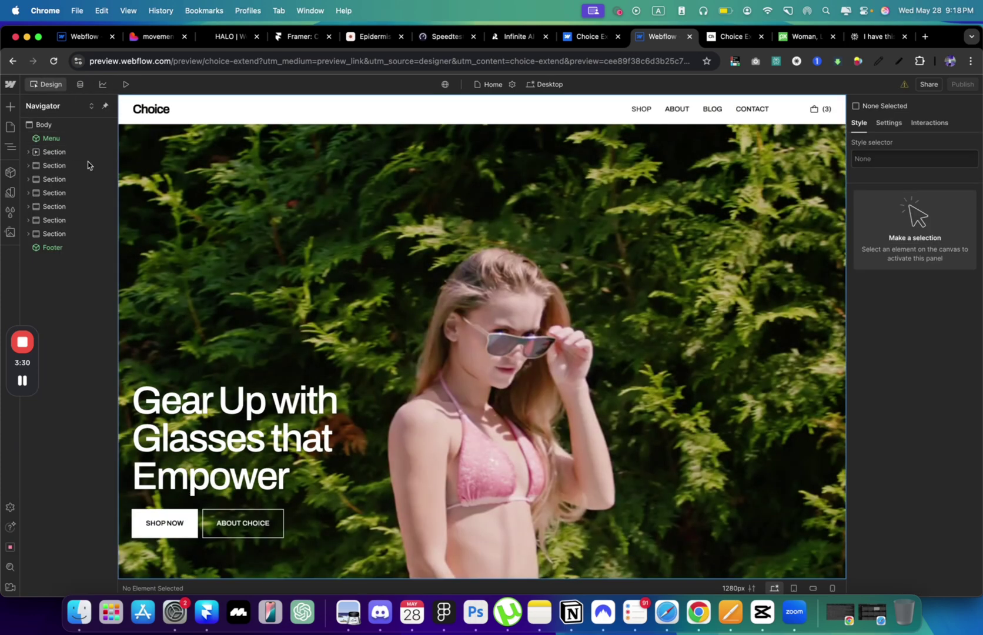
click(31, 153)
click(30, 154)
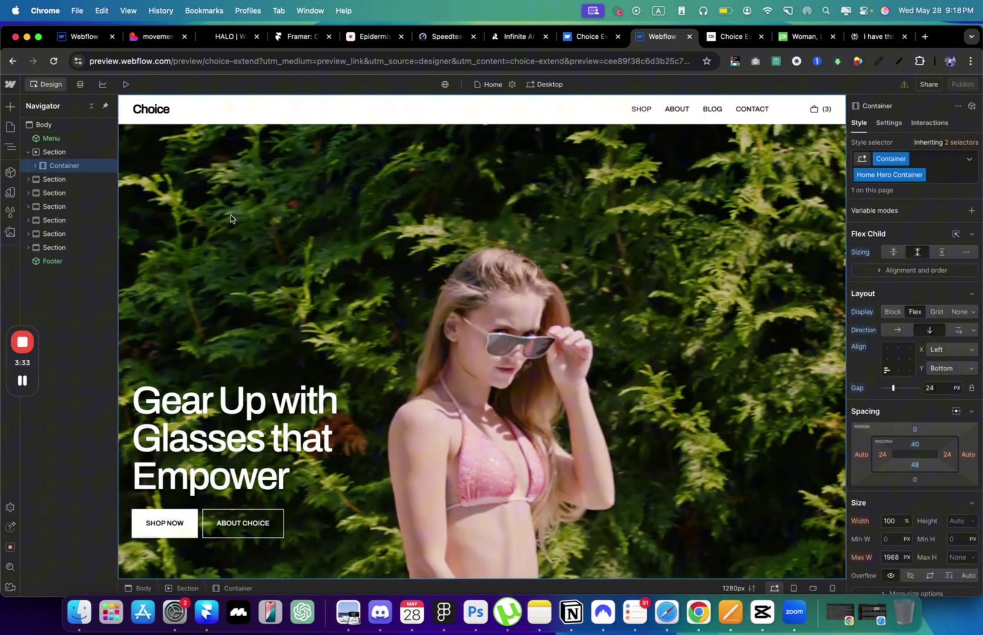
- Insert a Code Embed element into the hero section and paste the Pixabay video address as its code
click(52, 154)
key(super+k)
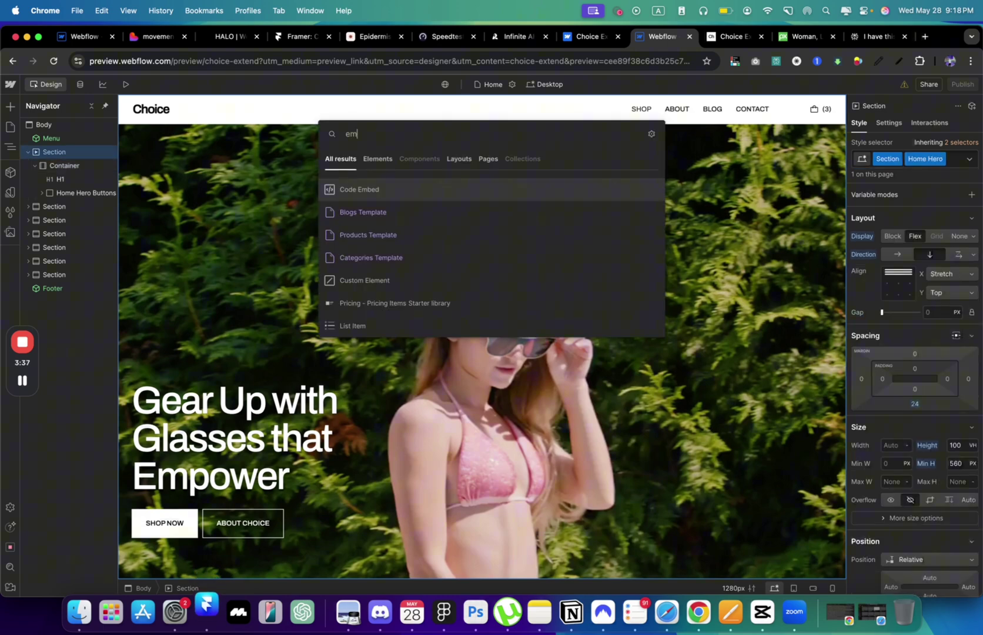
text(be)
key(Return)
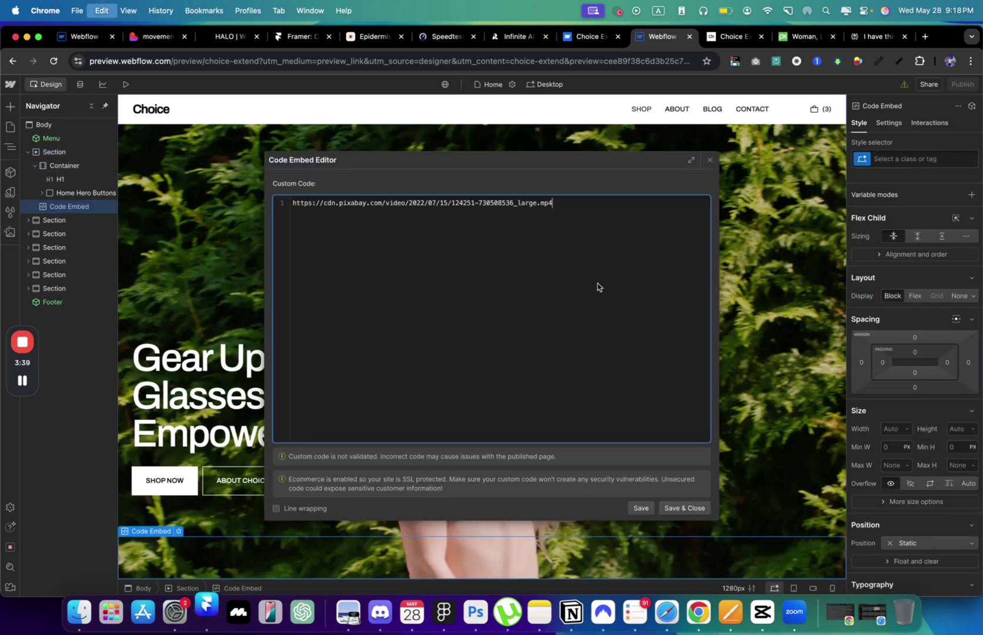
- Replace the embed's code with Perplexity's video snippet using controls, autoplay, muted and loop with the Pixabay address, then save and close it
click(882, 38)
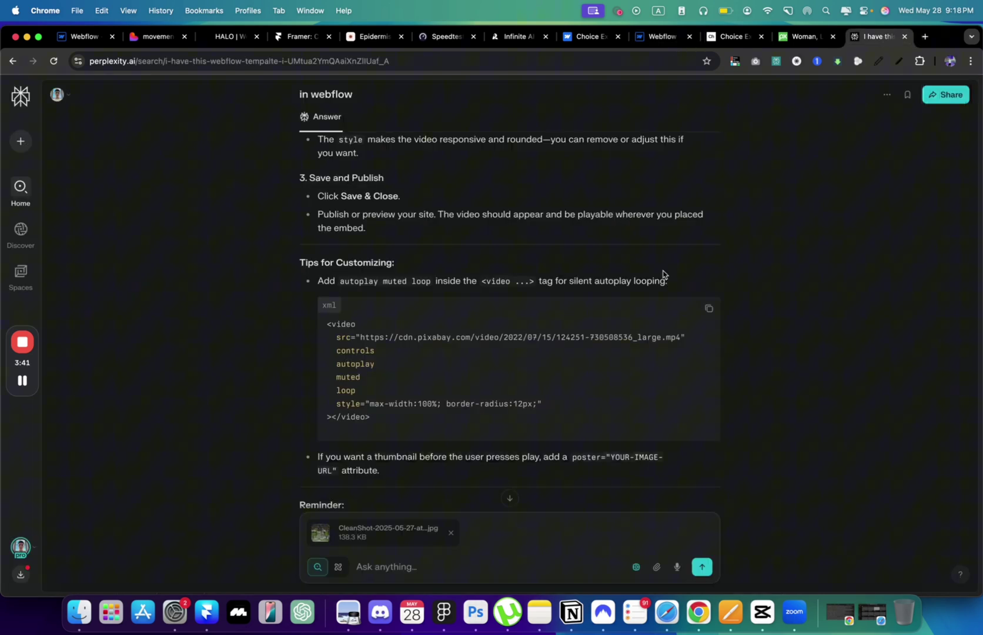
click(656, 34)
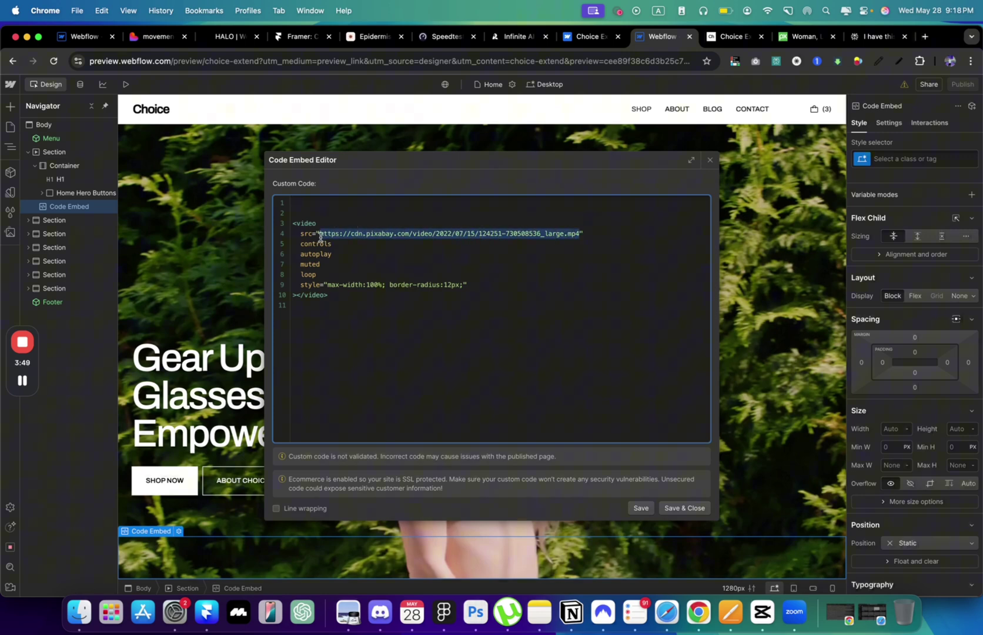
click(499, 208)
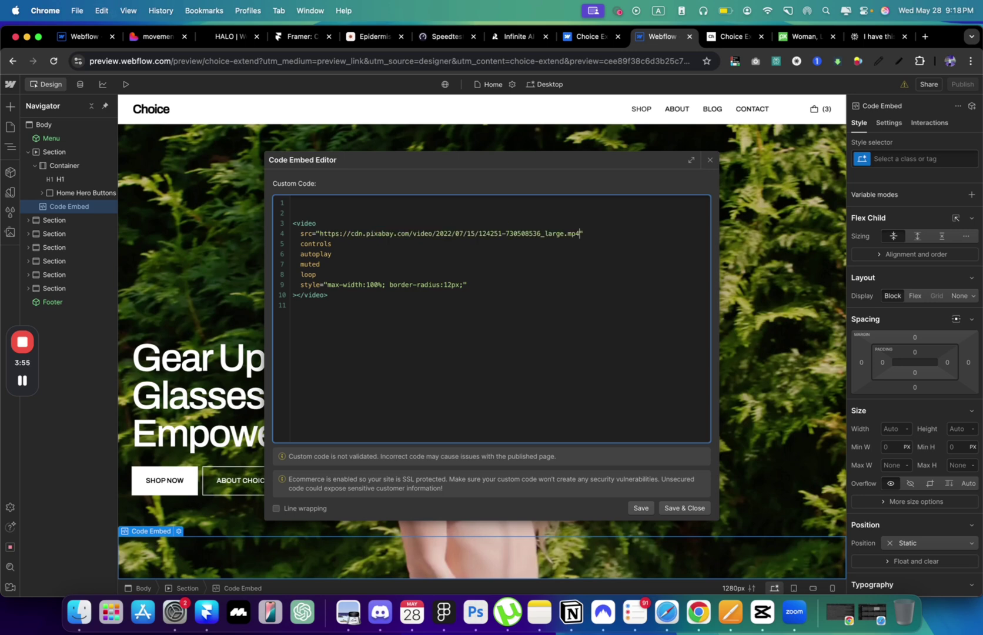
click(680, 509)
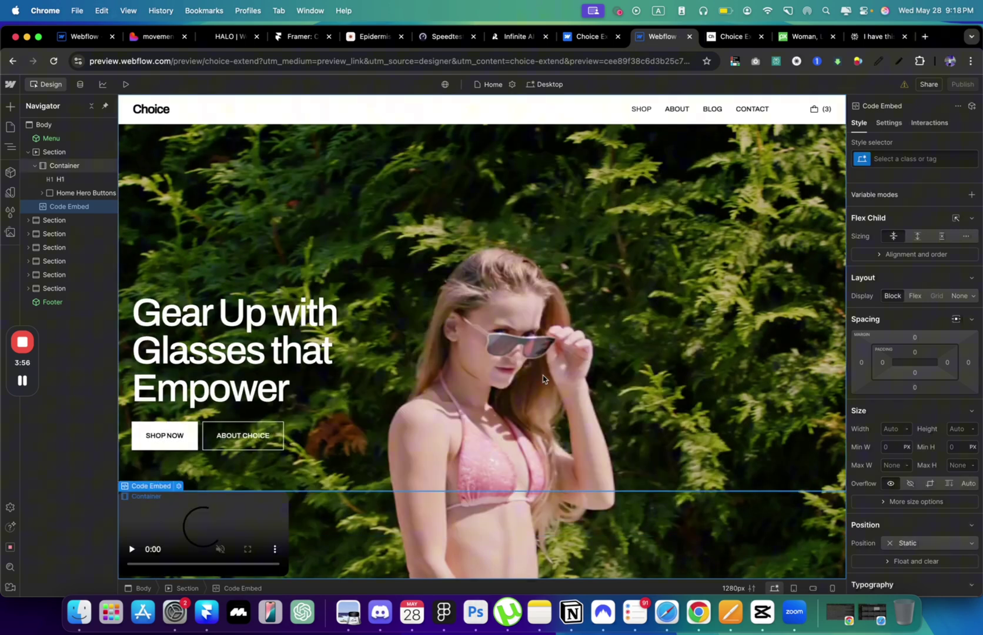
- Try placing the Code Embed above the Container within the hero section
scroll(373, 329, down, 5)
scroll(371, 271, up, 2)
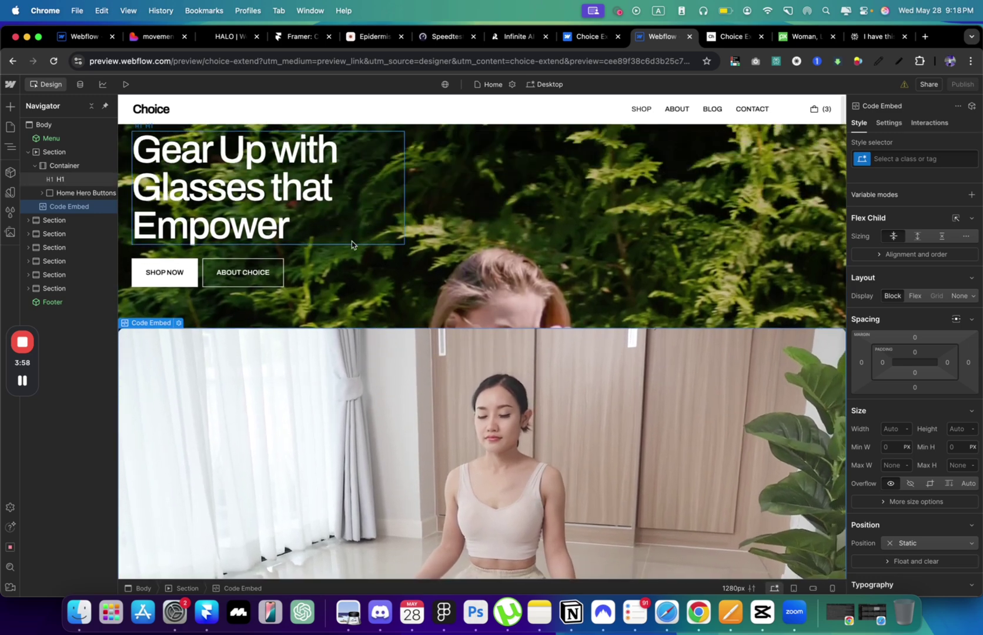
drag(63, 210, 49, 166)
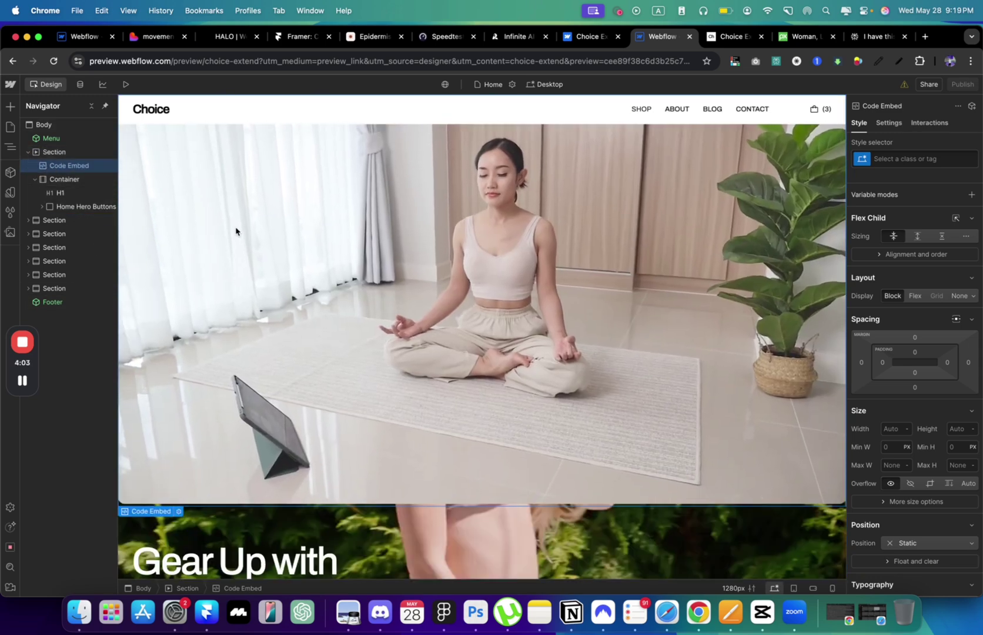
scroll(260, 310, down, 3)
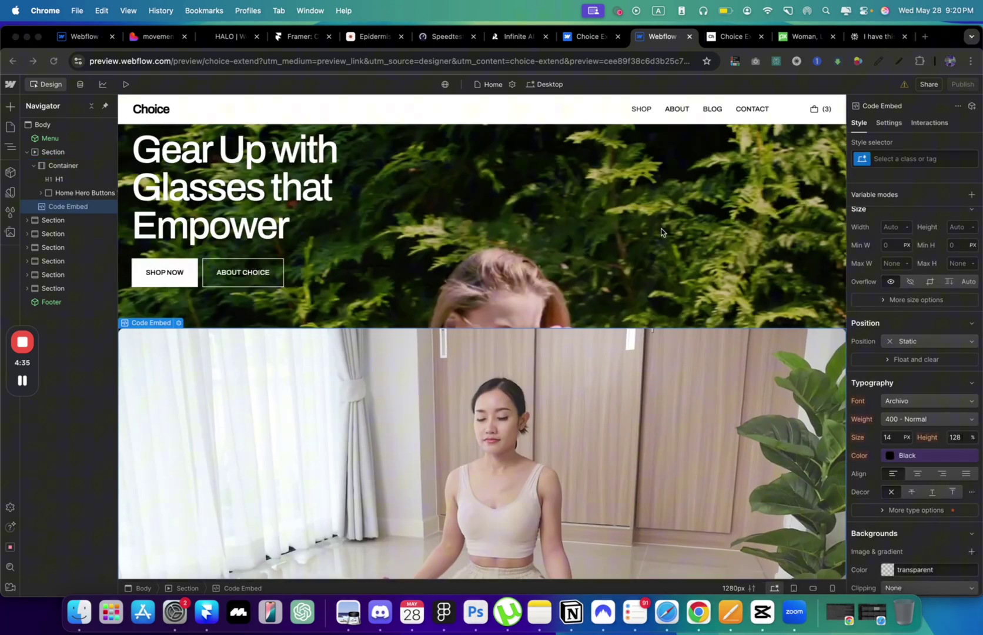
- Set the Code Embed's position to Absolute and its z-index to -1
click(921, 341)
click(908, 340)
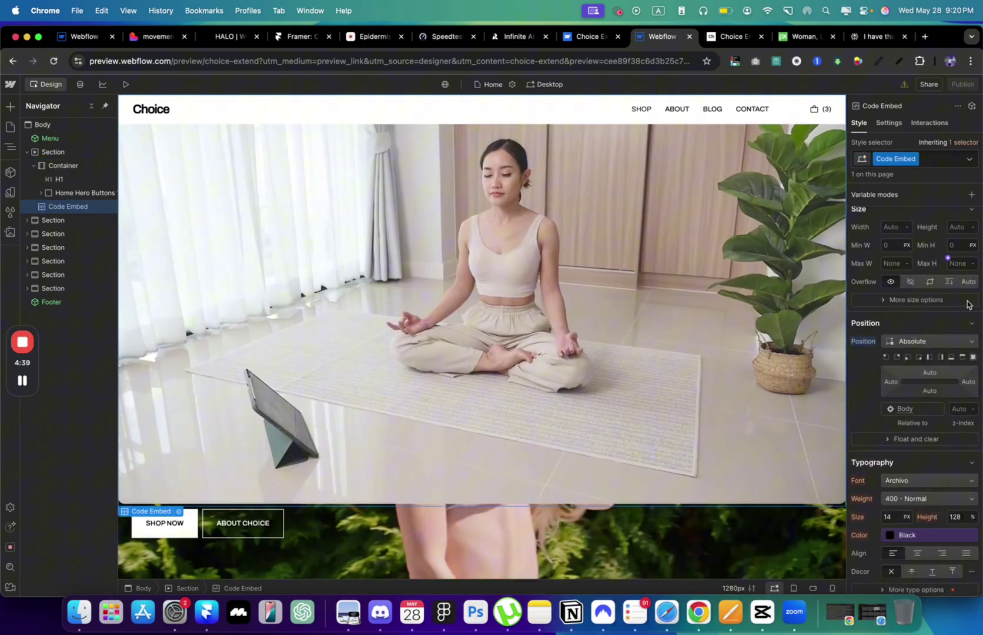
click(962, 410)
text(-1)
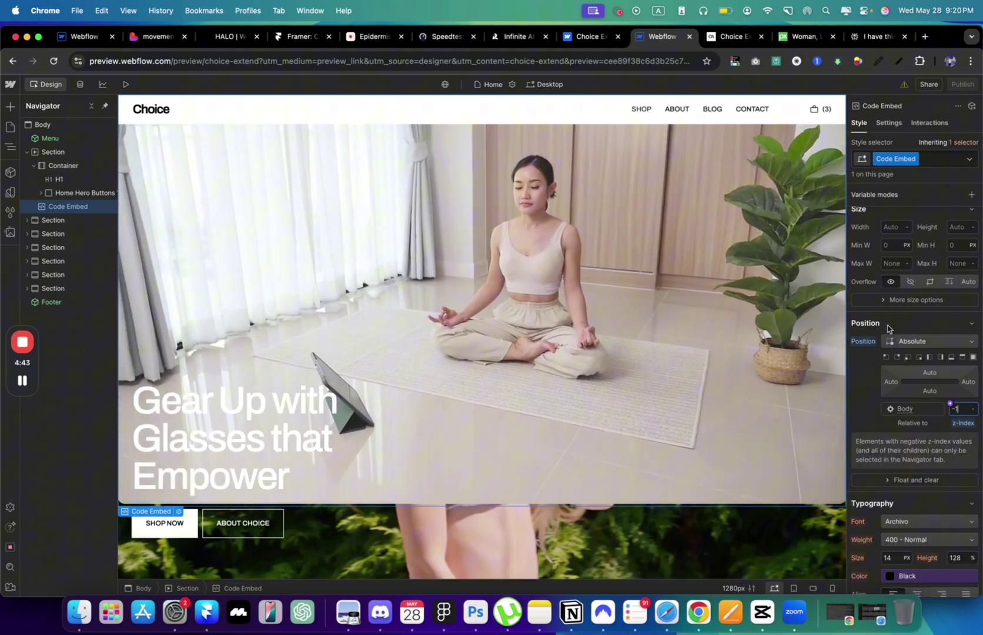
- Set the Code Embed's height to 100 VH and its width to 1600 px
scroll(889, 327, up, 3)
click(957, 300)
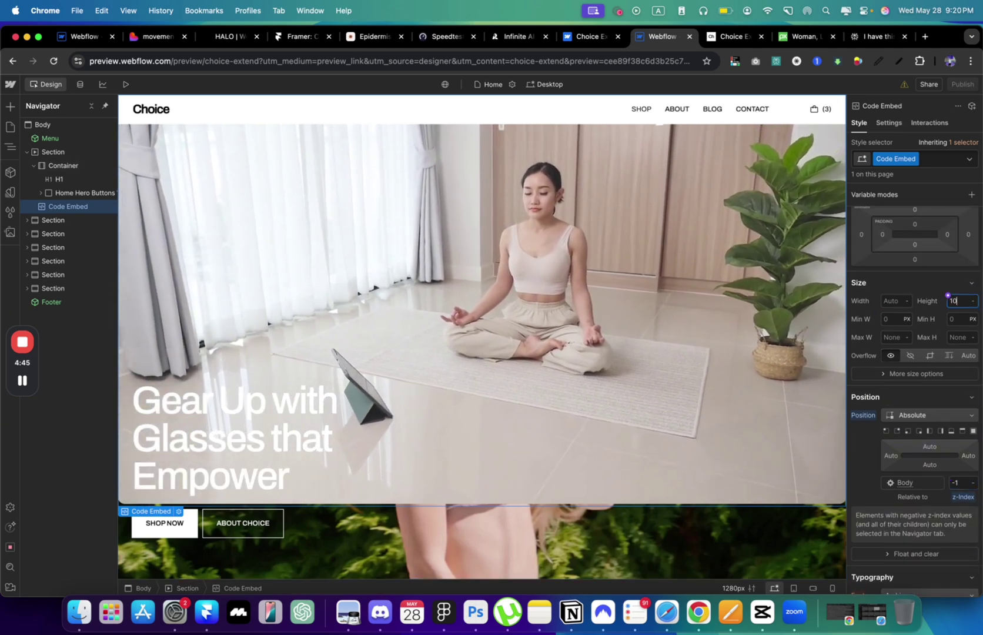
key(Return)
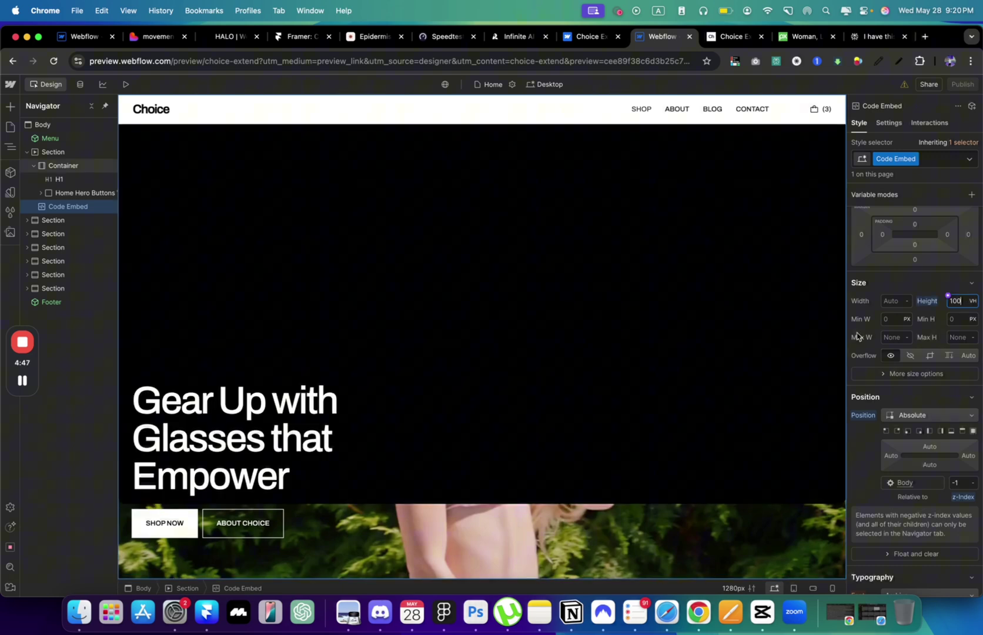
text(100)
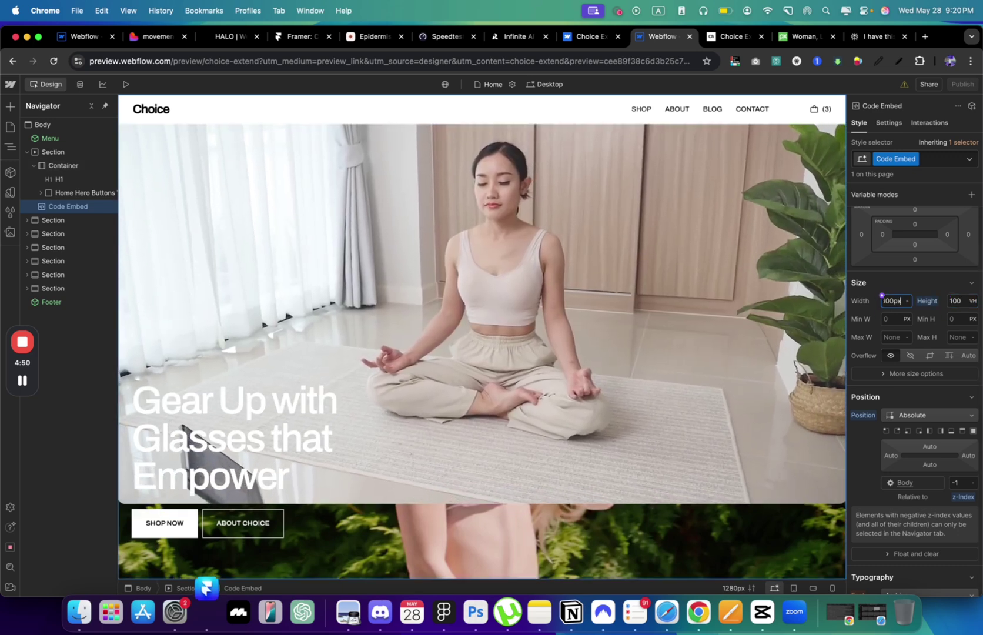
key(Return)
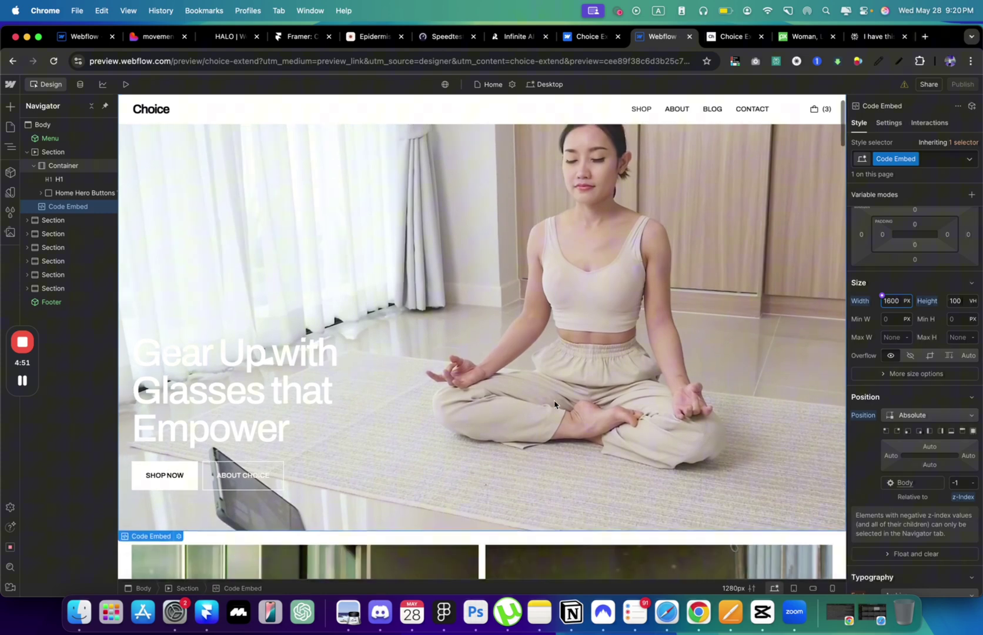
- Reduce the Code Embed's width to 1522 px so the yoga video fits the hero
text(1560)
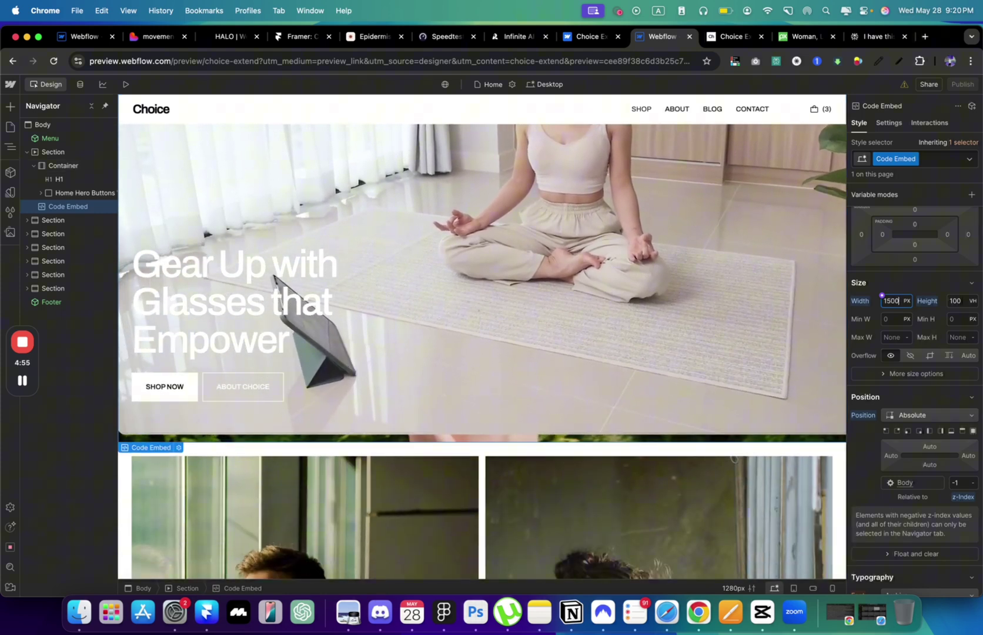
key(BackSpace)
text(3)
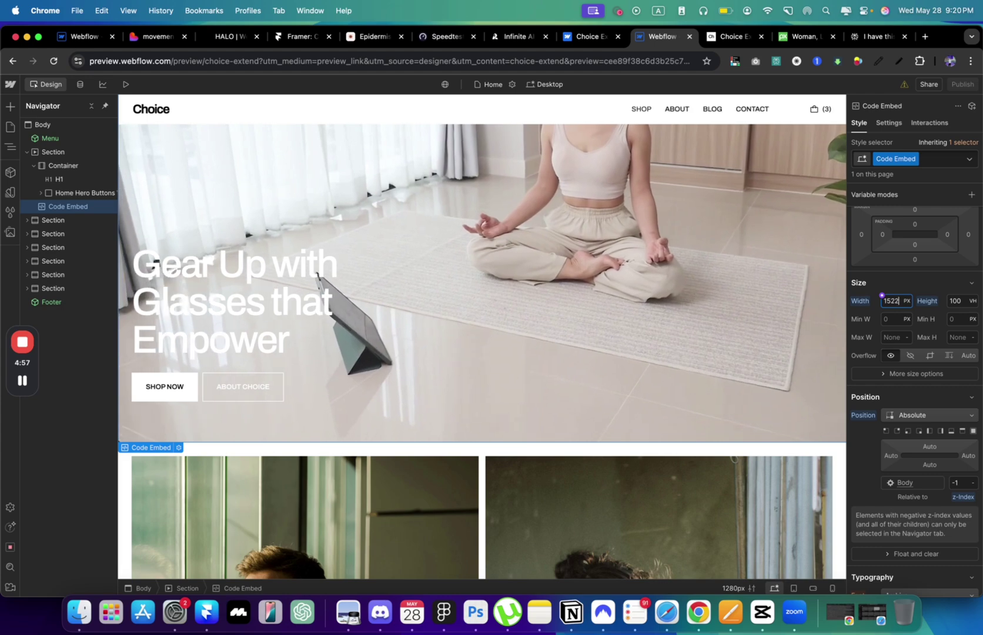
key(Return)
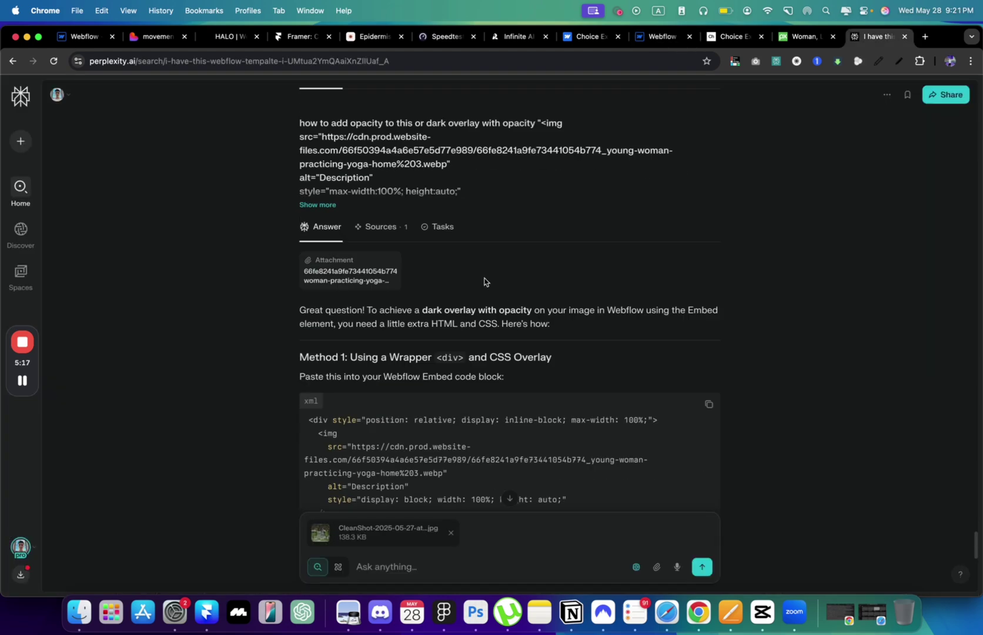
- Check Perplexity's dark-overlay code, and in Webflow correct the hero video's opacity to 0.65 in the Code Embed, saving and closing it
scroll(484, 281, down, 5)
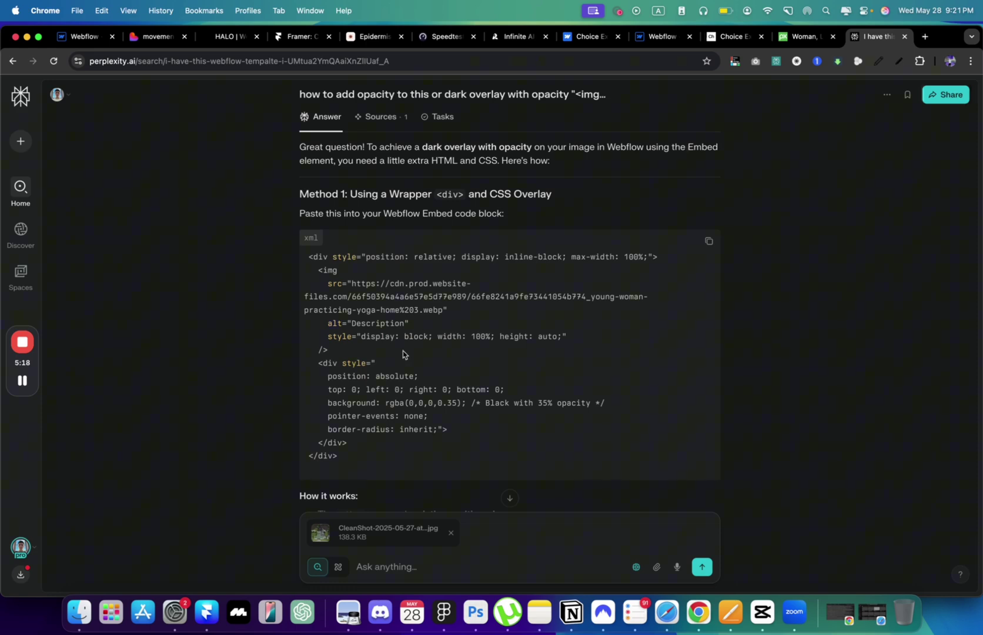
scroll(403, 354, down, 10)
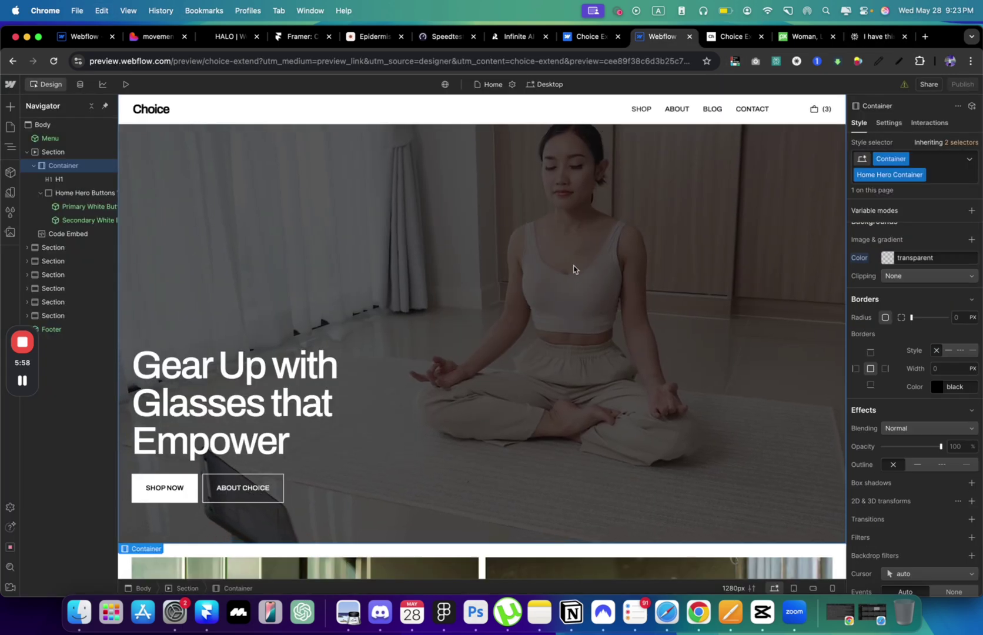
scroll(400, 271, up, 1)
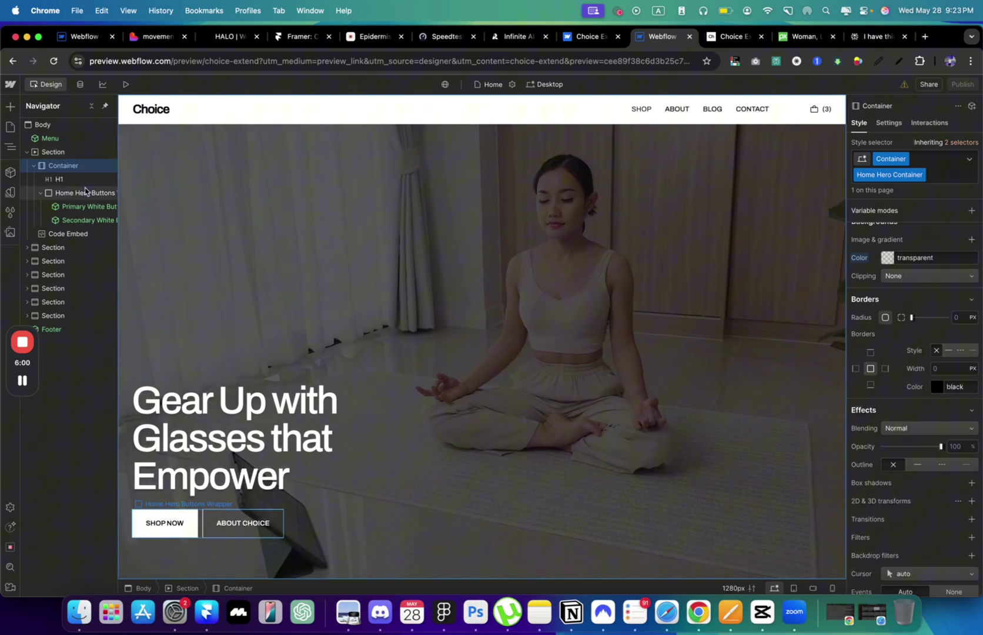
double_click(66, 234)
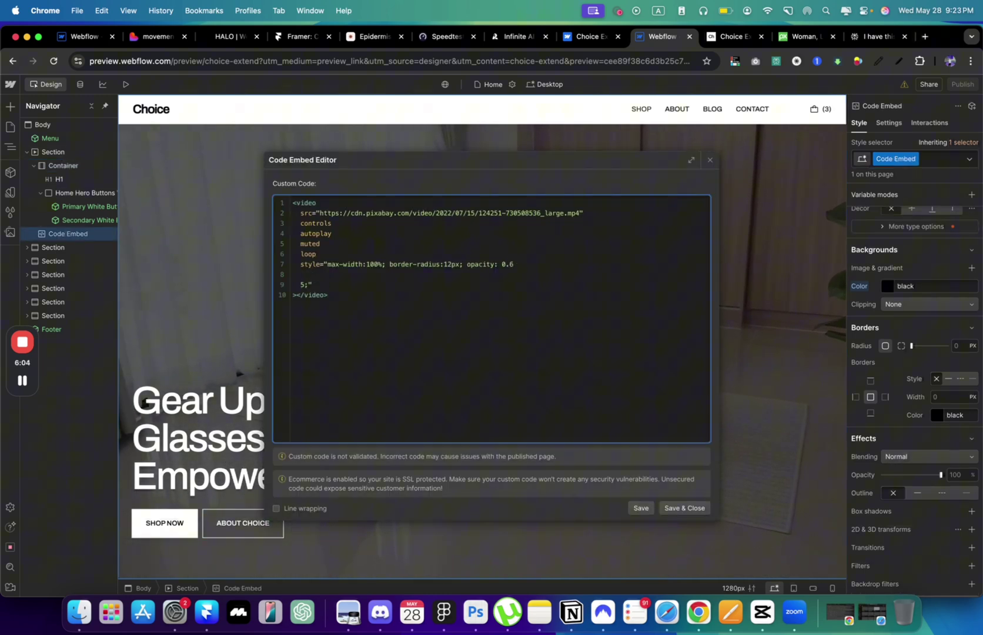
key(BackSpace)
key(BackSpace)
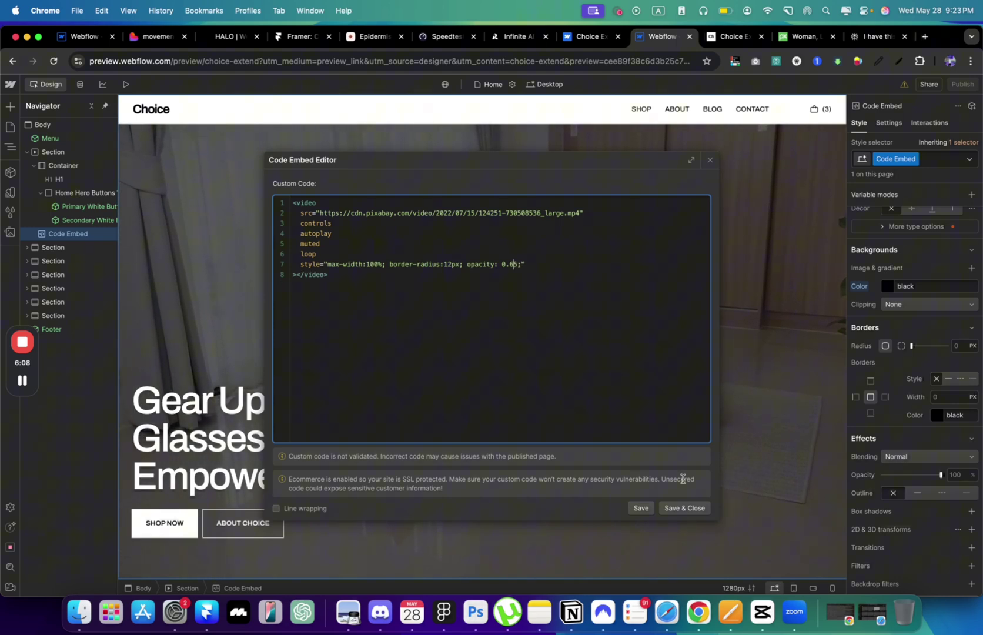
click(684, 507)
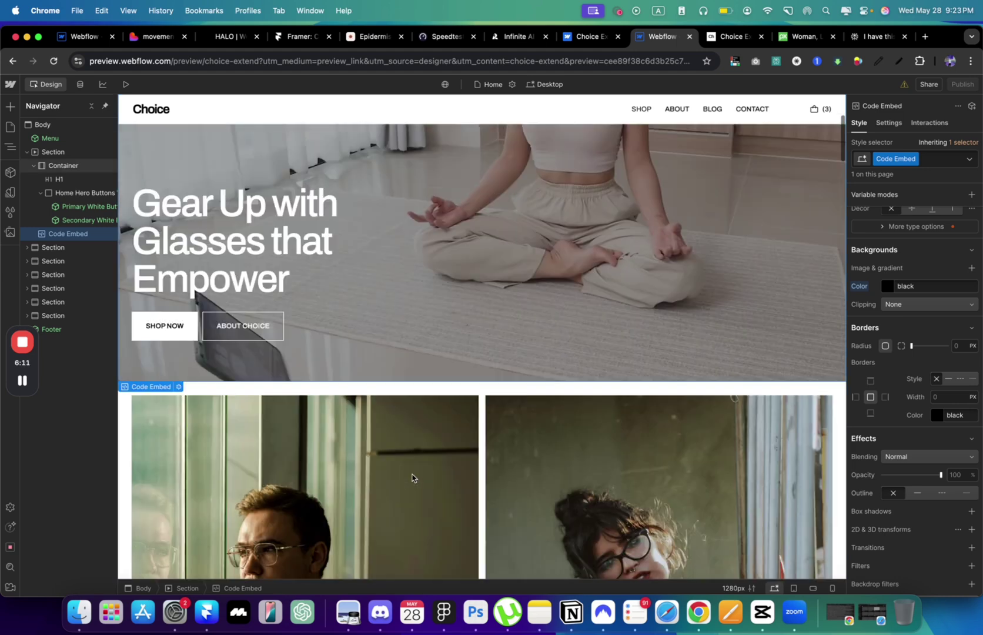
click(459, 329)
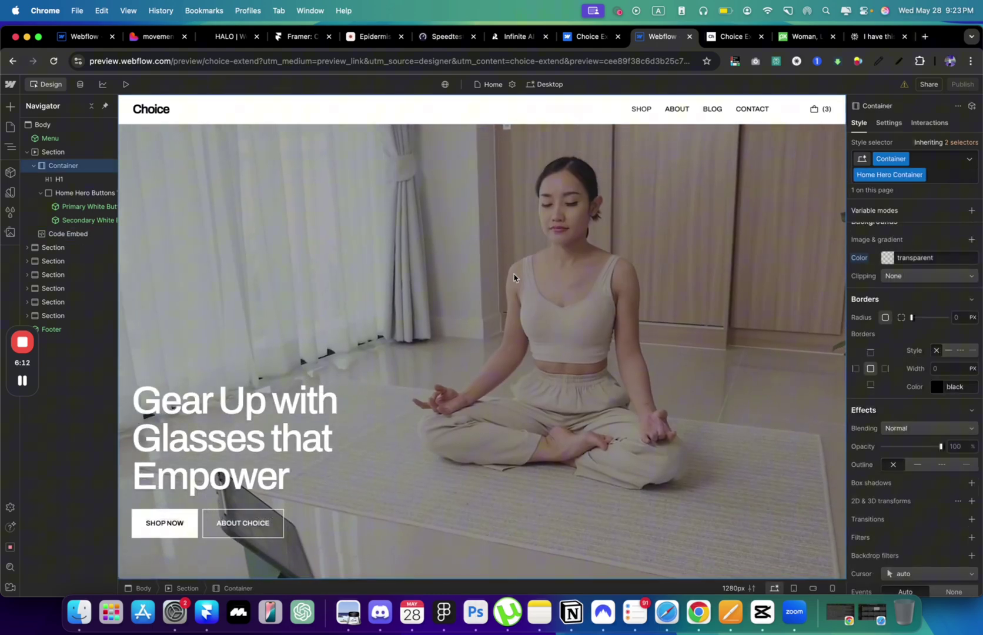
- Replace the logo text in the Menu component with "Movemen"
double_click(164, 117)
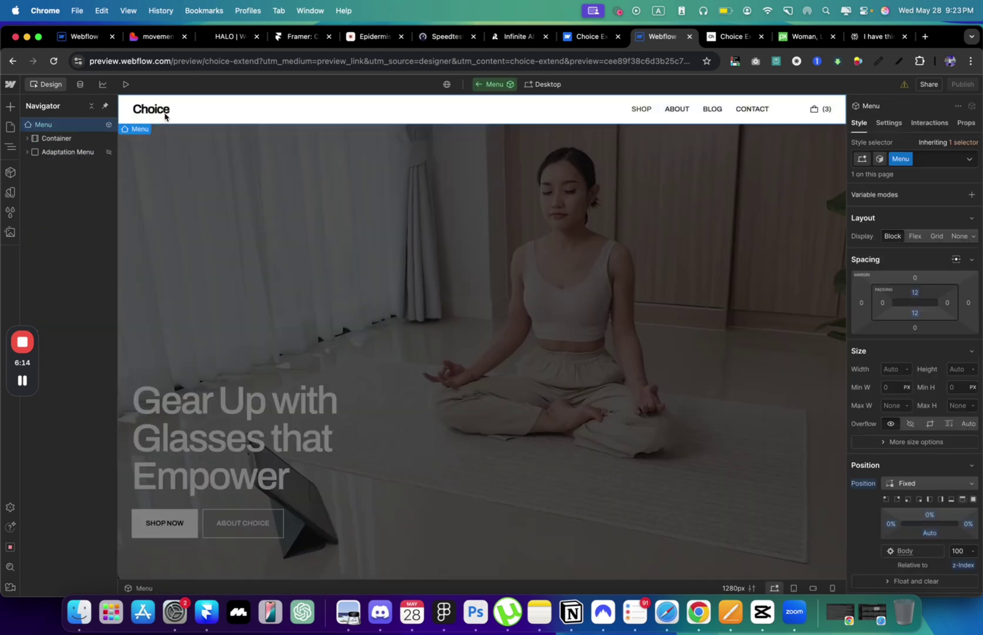
click(165, 115)
double_click(165, 116)
text(M)
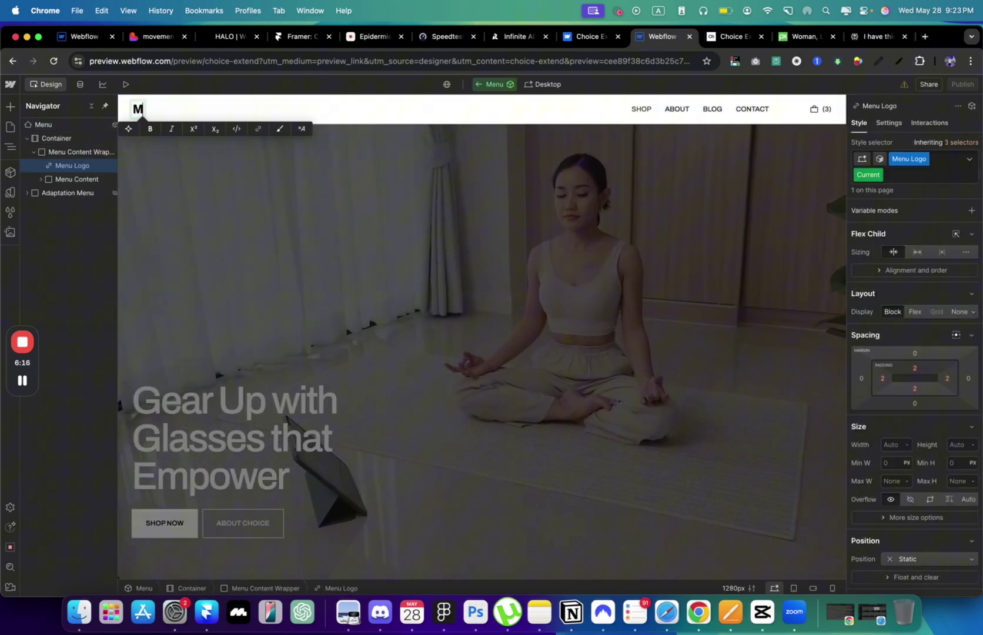
text(ovemen)
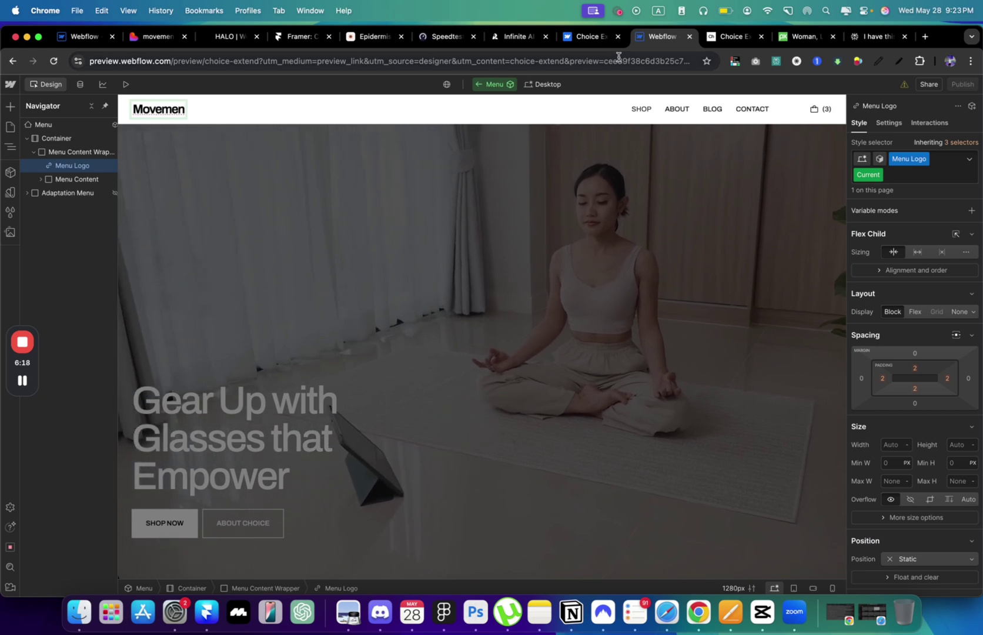
- Delete the cart and the Shop item from the navigation menu, and leave the Menu component
click(819, 111)
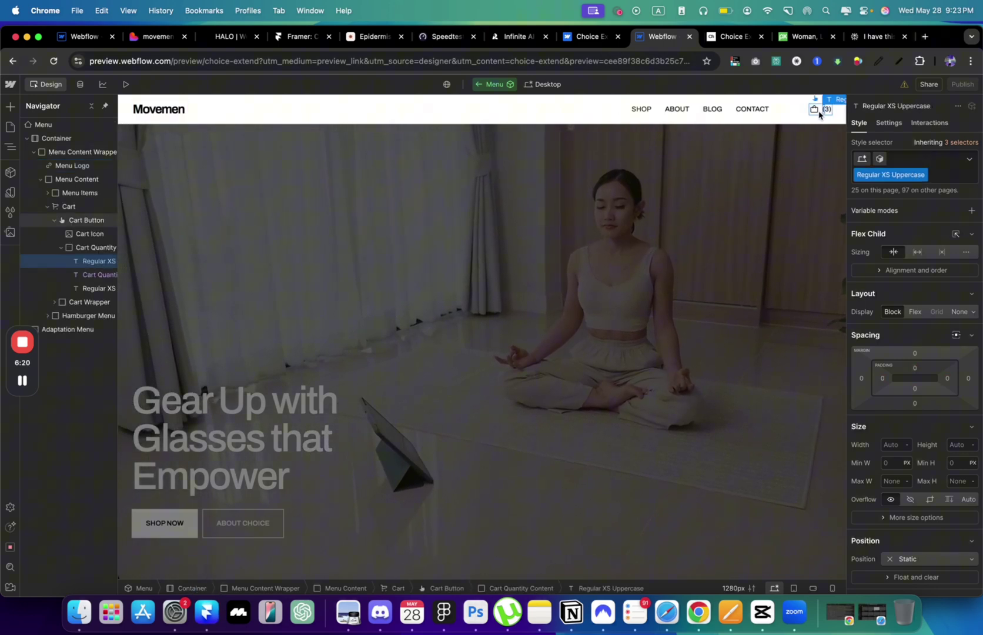
click(817, 107)
key(Delete)
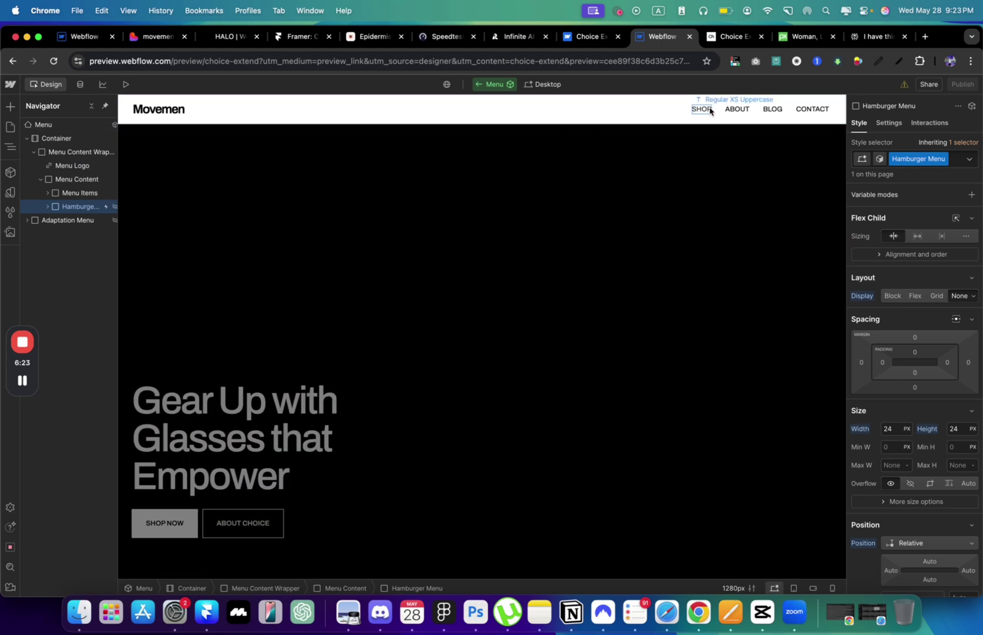
click(709, 110)
key(Delete)
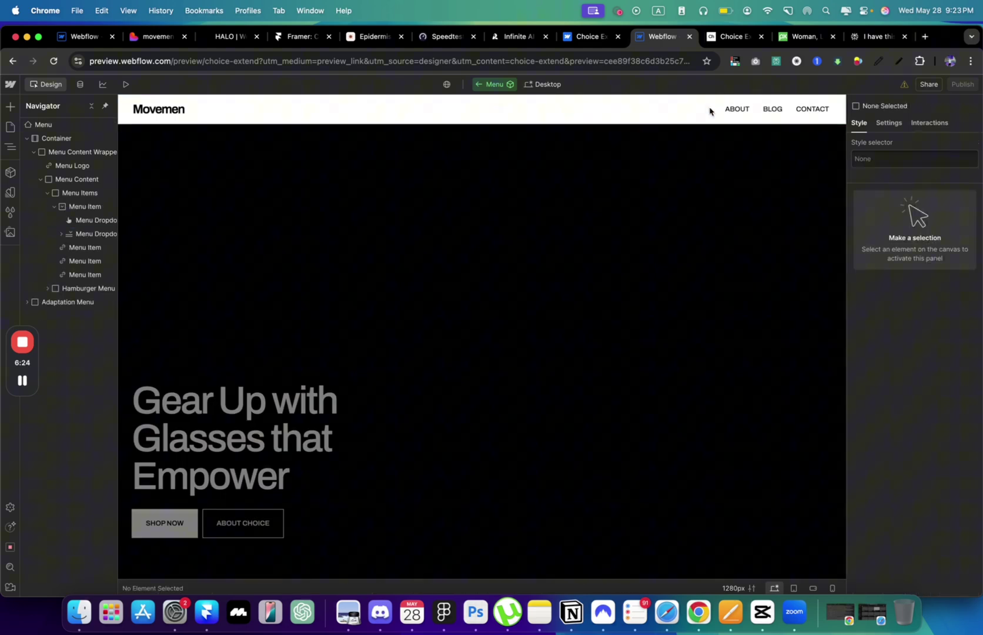
click(591, 261)
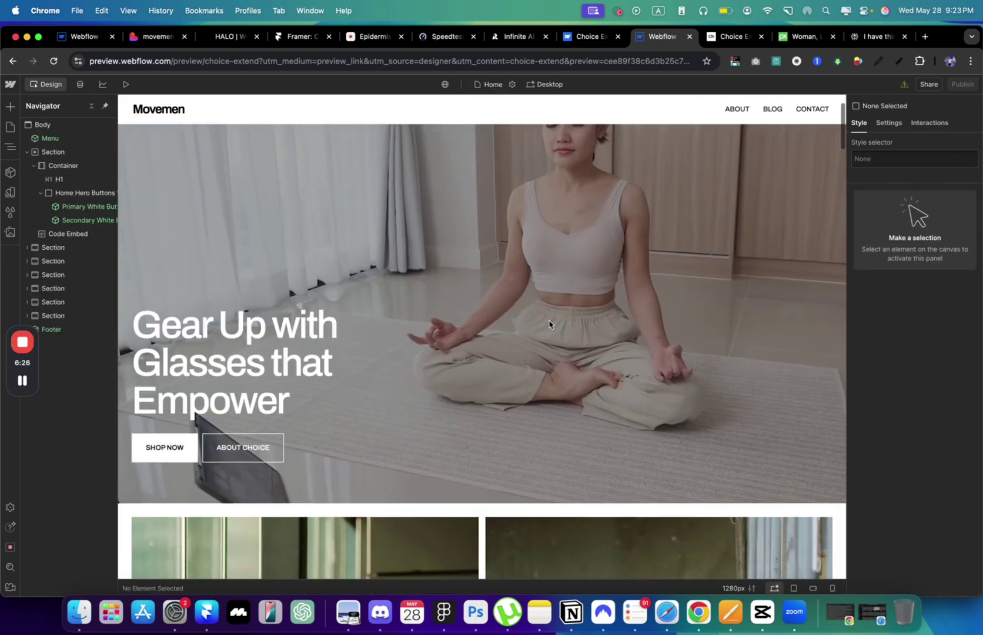
- Copy the hero heading "Find Your Movement" from the Lovable site and replace the Webflow hero's H1 text with it
click(154, 37)
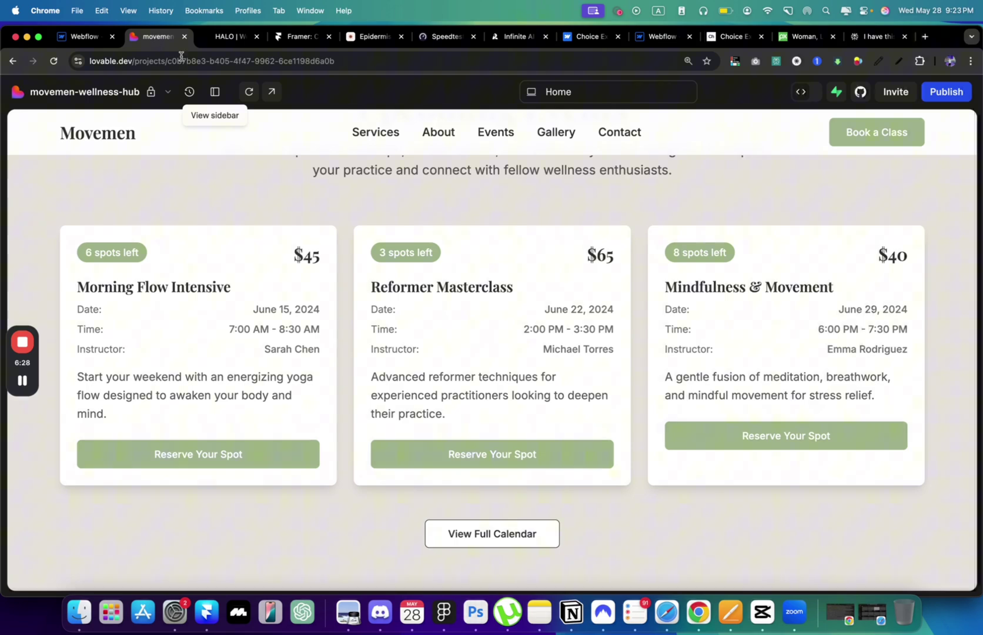
scroll(357, 141, up, 15)
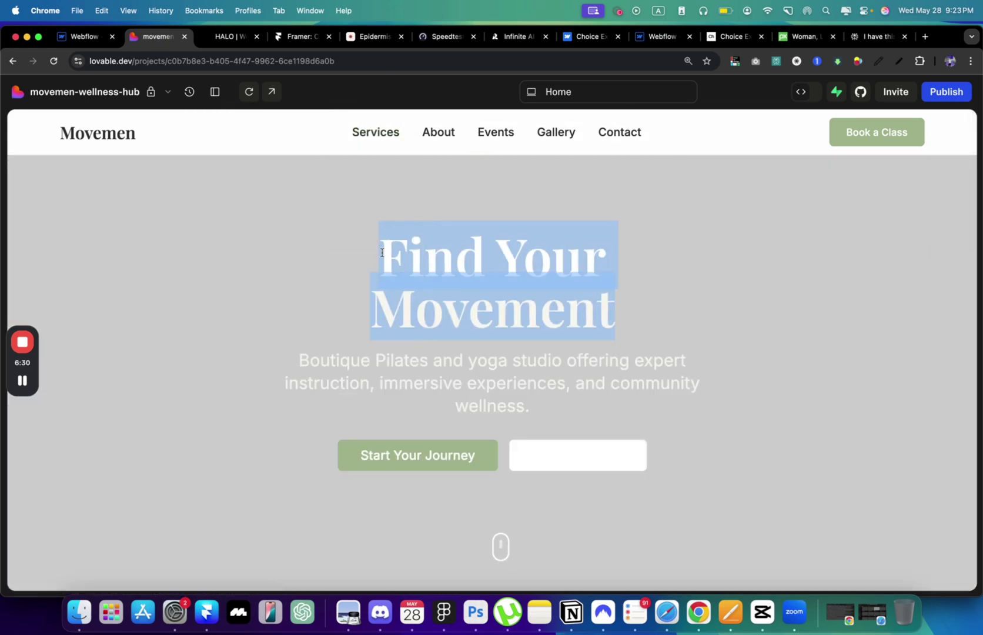
click(663, 37)
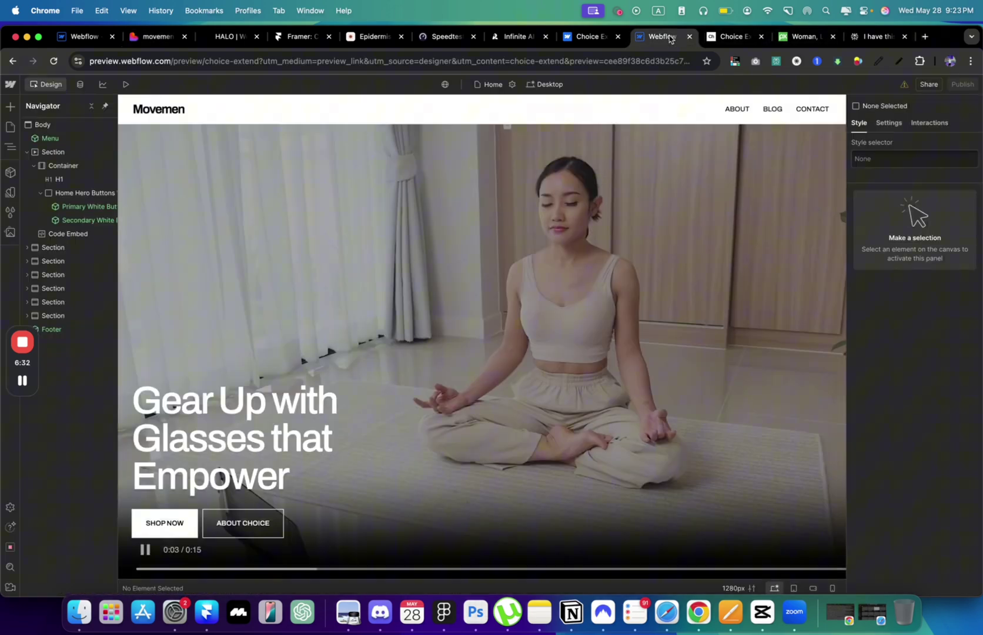
click(300, 432)
double_click(299, 432)
key(super+a)
text(Find Your Movement)
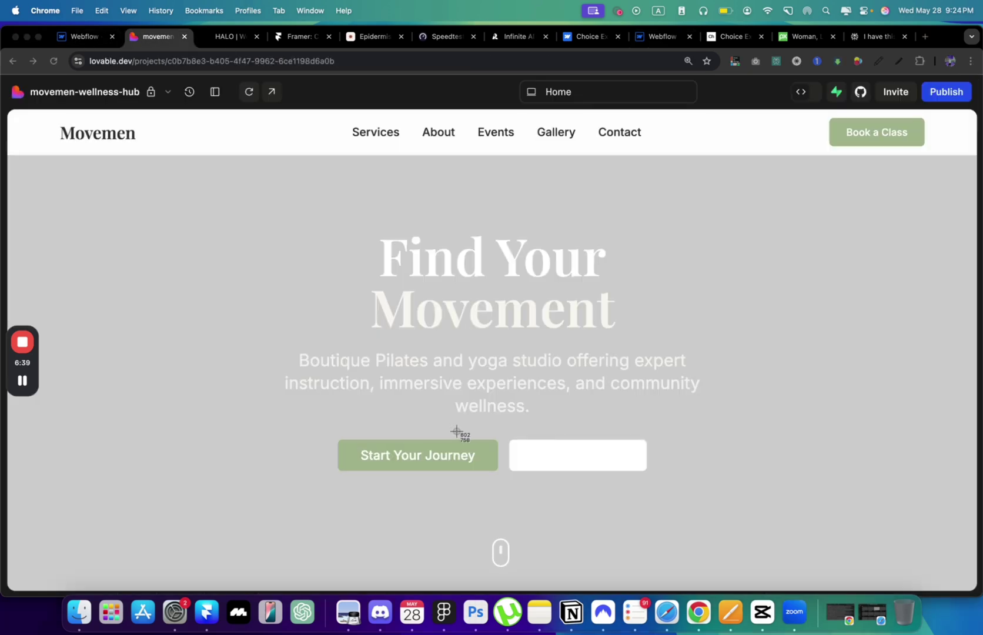
- Capture the first hero button's wording in Lovable and relabel Webflow's Shop Now button "START YOUR JOURNEY"
drag(497, 425, 326, 481)
click(653, 36)
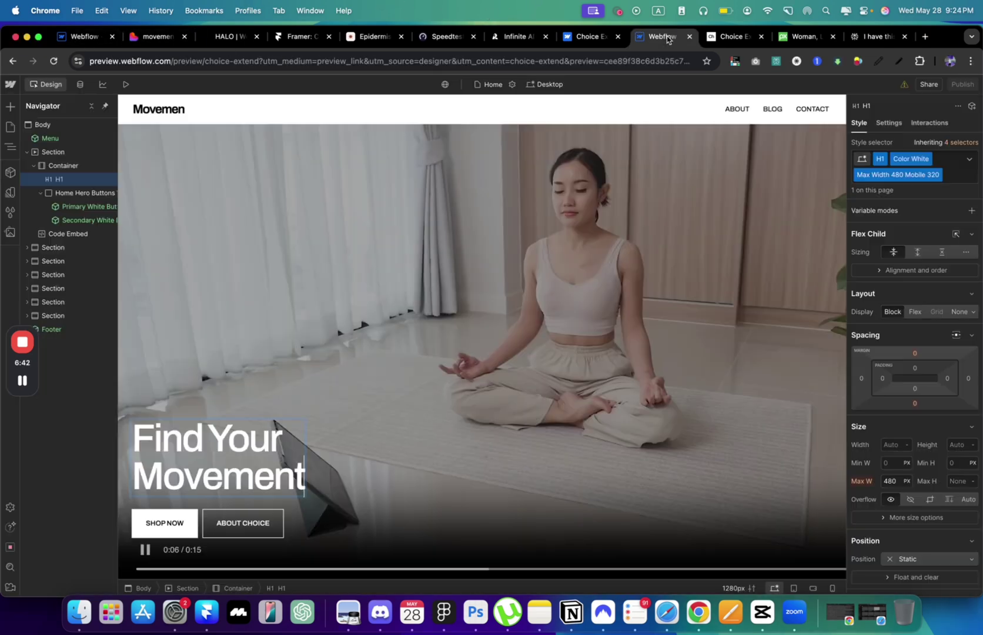
click(166, 523)
double_click(166, 523)
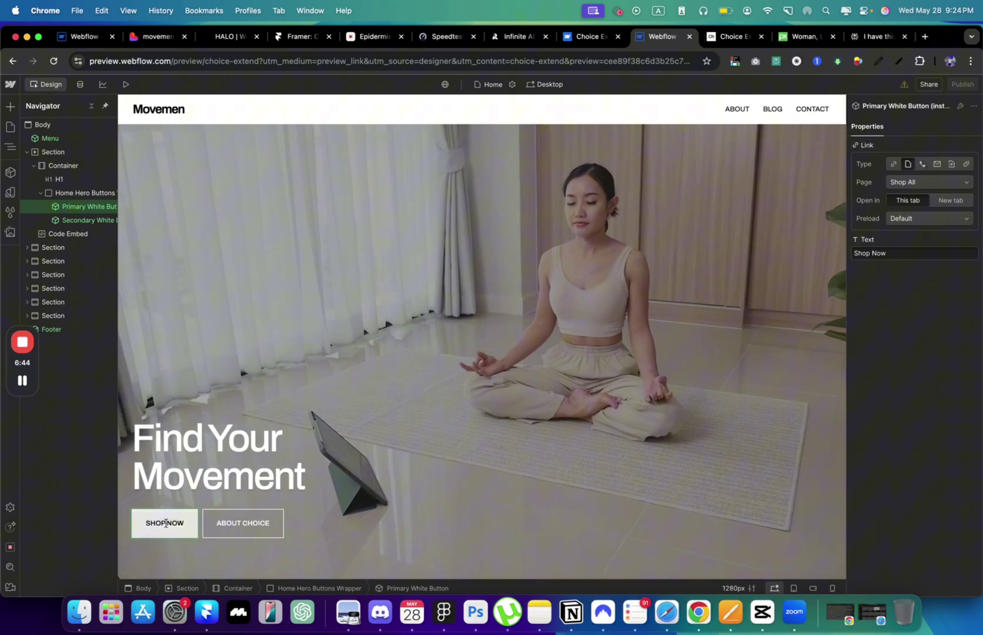
text(START YOUR JOURNEY)
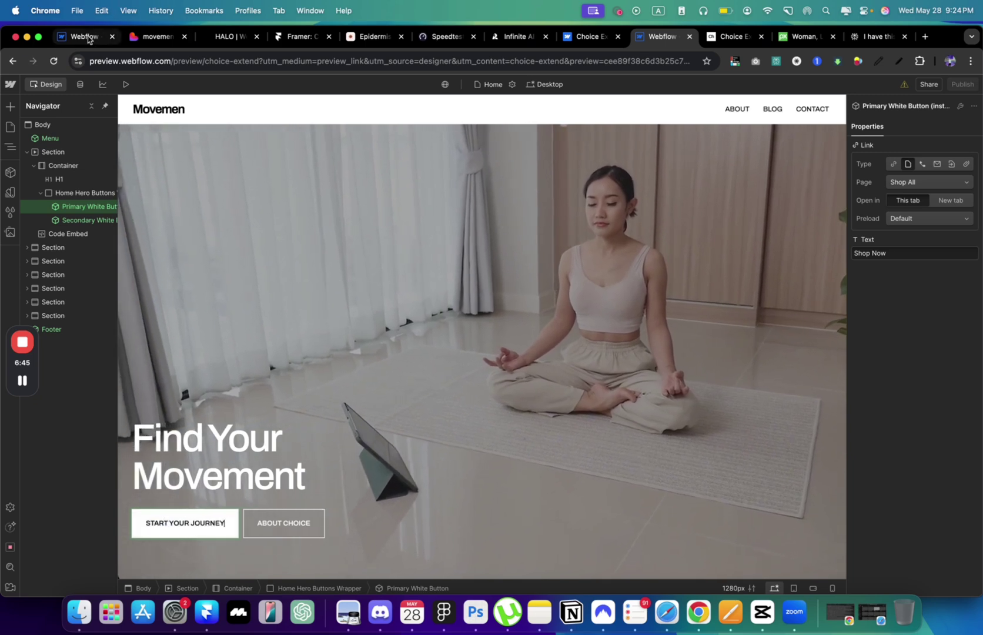
- Capture the second hero button's wording in Lovable and relabel Webflow's About Choice button "VIEW SCHEDULE"
click(146, 38)
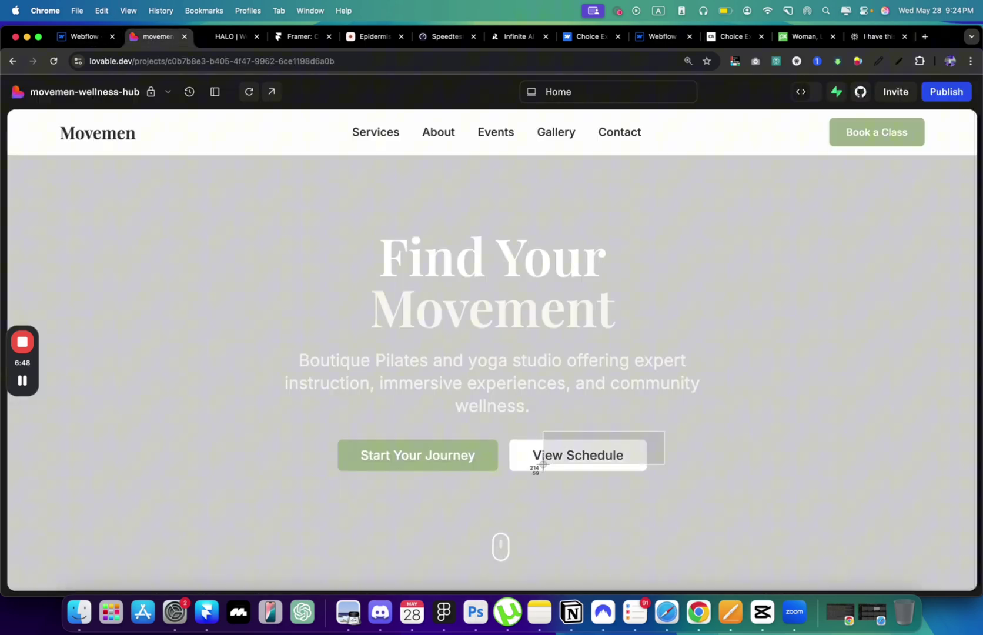
click(653, 38)
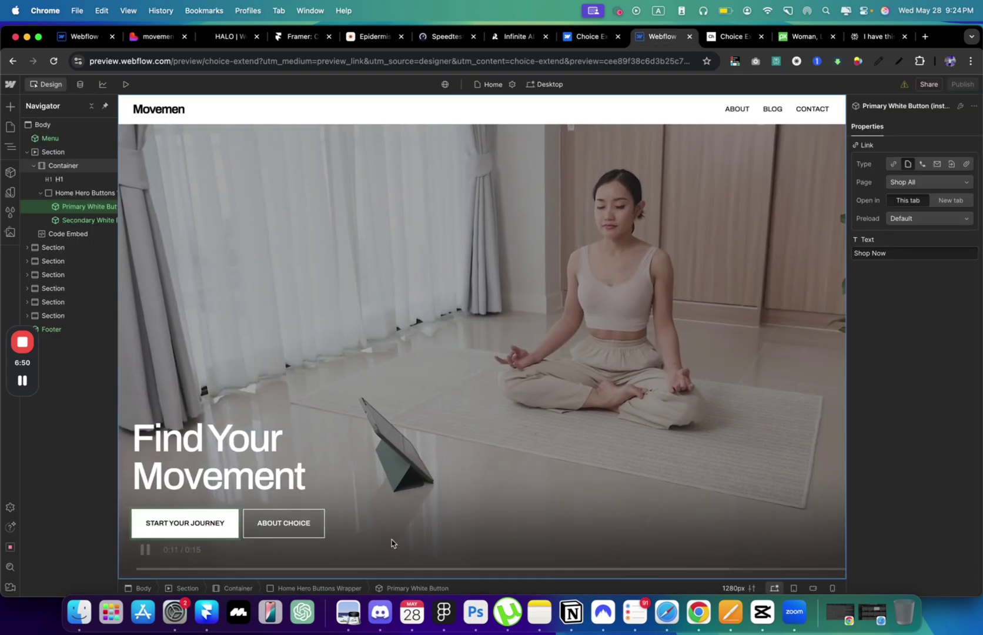
double_click(295, 529)
key(super+a)
text(VIEW SCHEDULE)
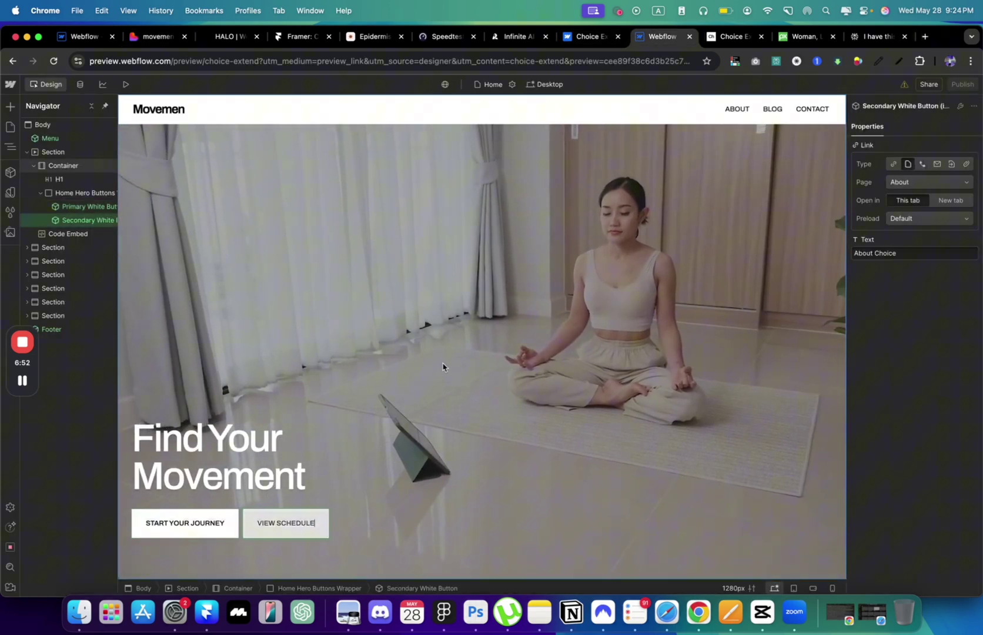
click(450, 359)
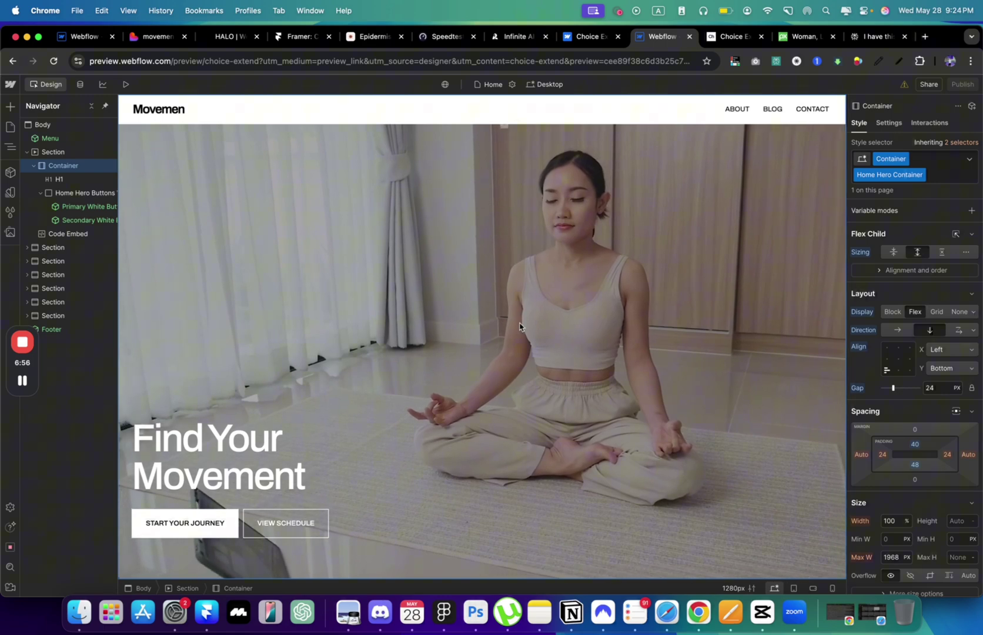
- Copy the small uppercase paragraph under the New Arrivals heading and paste it below the hero's H1
scroll(498, 374, down, 15)
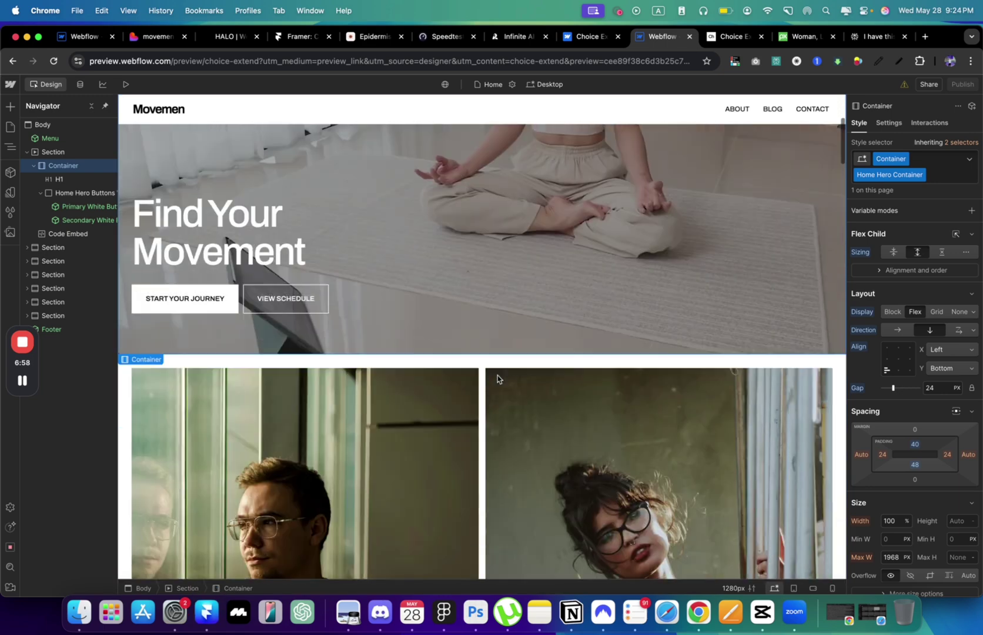
scroll(497, 382, down, 1)
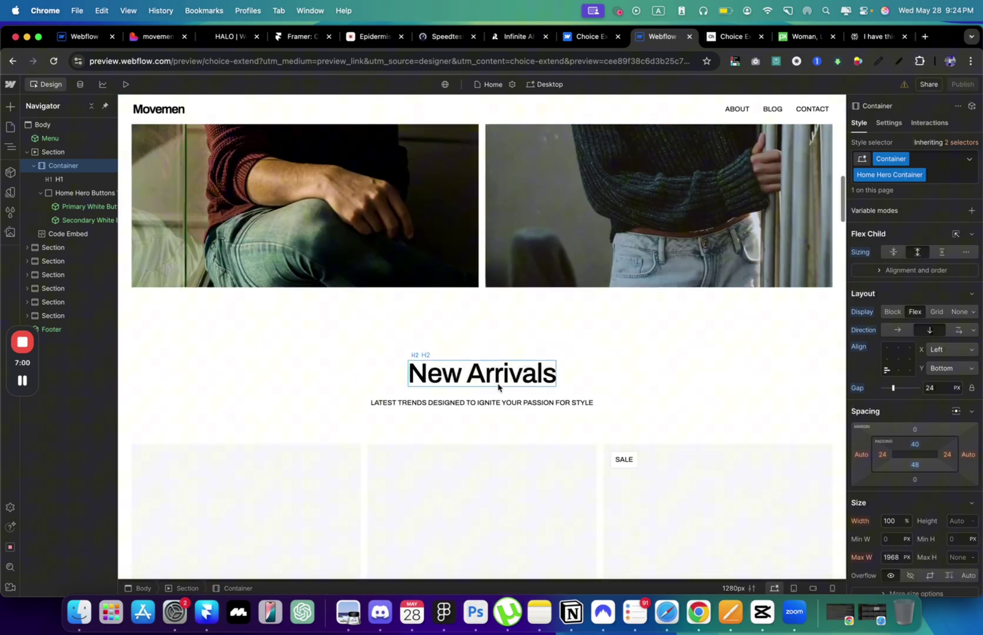
click(504, 401)
click(504, 400)
scroll(505, 287, up, 15)
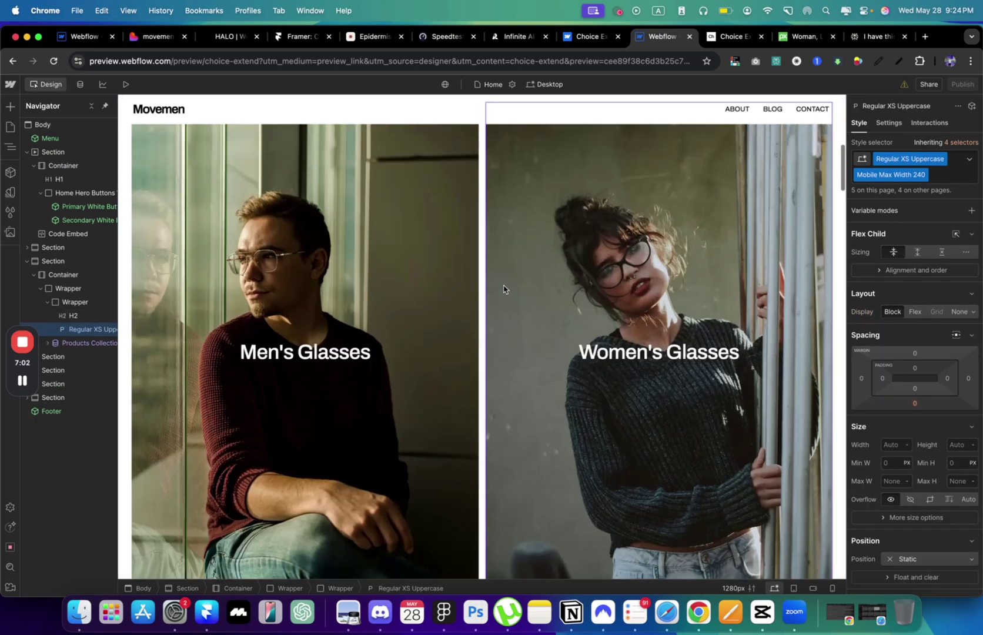
click(206, 453)
key(super+v)
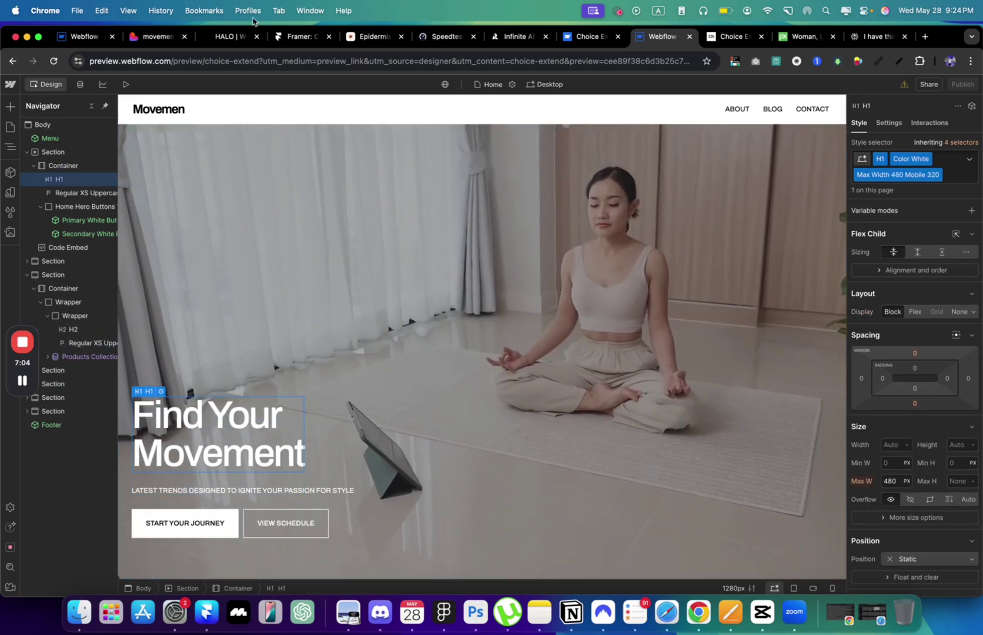
- Copy "Boutique Pilates and yoga studio" from the Lovable hero and replace the pasted Webflow paragraph with it in uppercase
click(150, 37)
drag(474, 358, 565, 358)
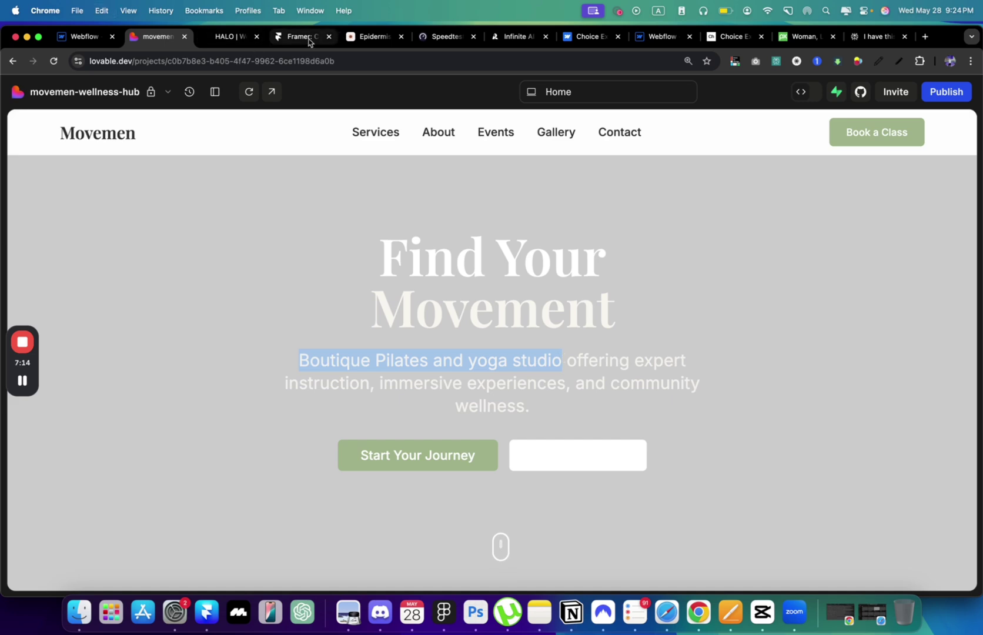
click(667, 36)
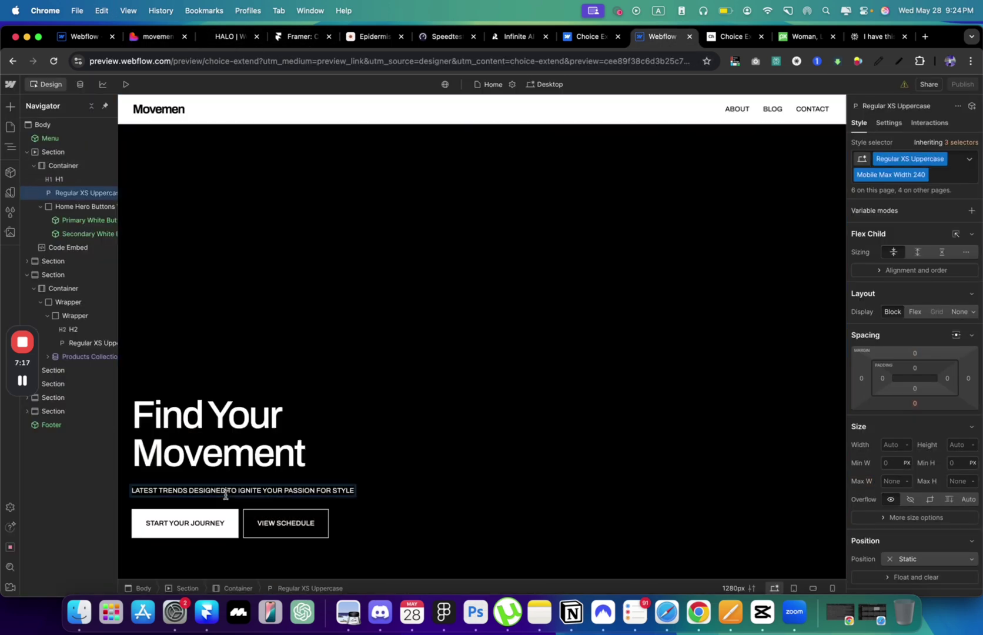
double_click(226, 491)
key(super+a)
text(BOUTIQUE PILATES AND YOGA STUDIO)
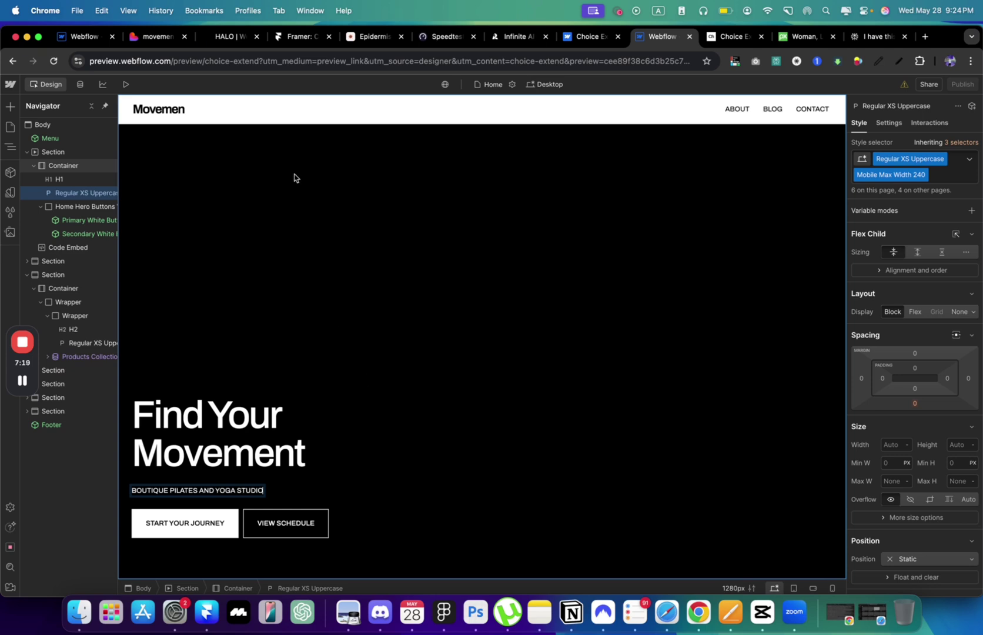
- Move the "Boutique Pilates and yoga studio" paragraph above the H1 in the hero container
key(Escape)
key(d)
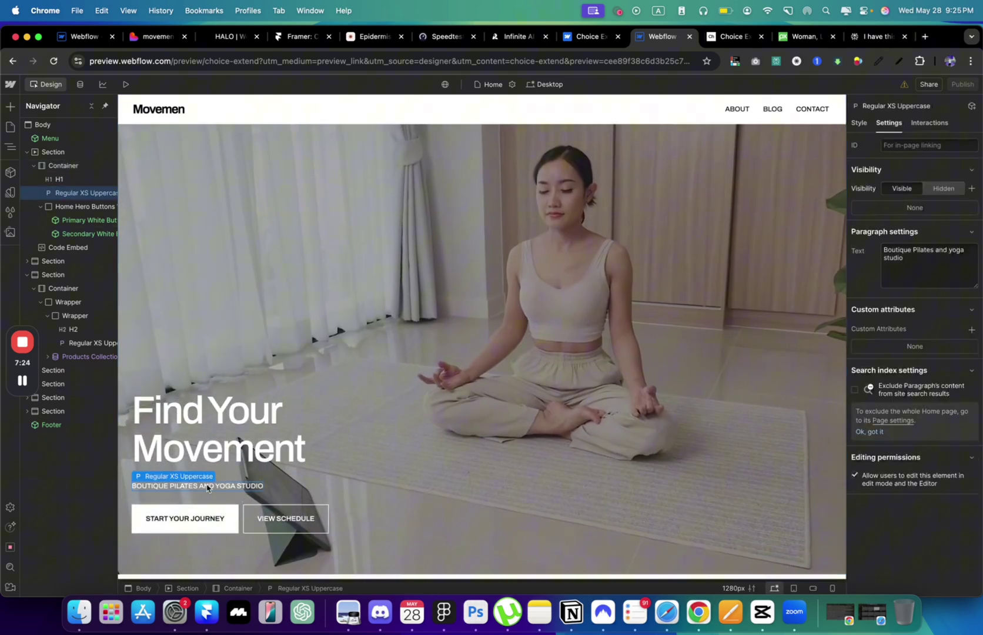
key(super+Up)
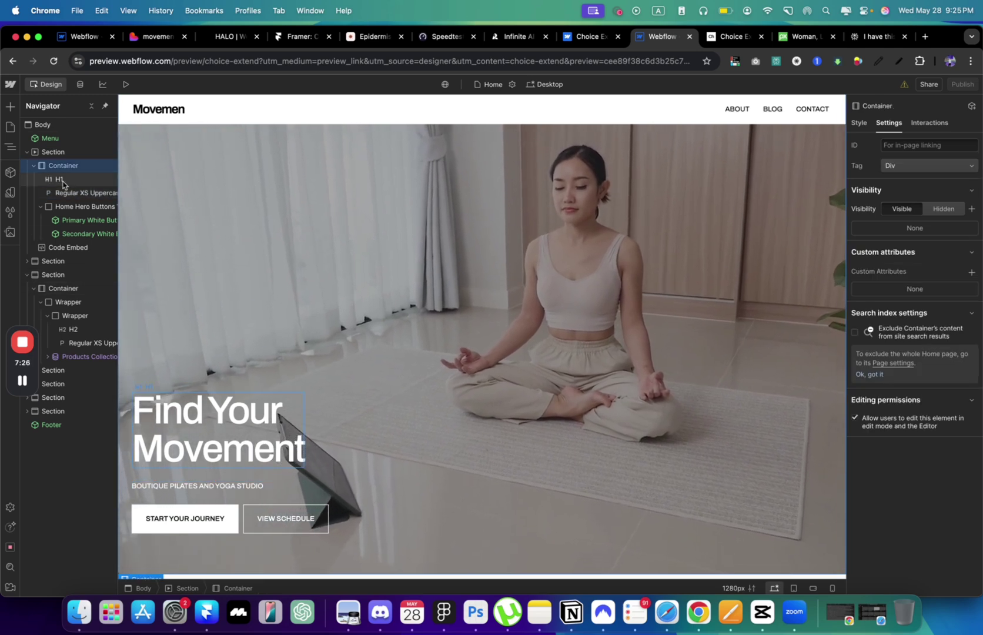
click(66, 192)
drag(66, 192, 66, 176)
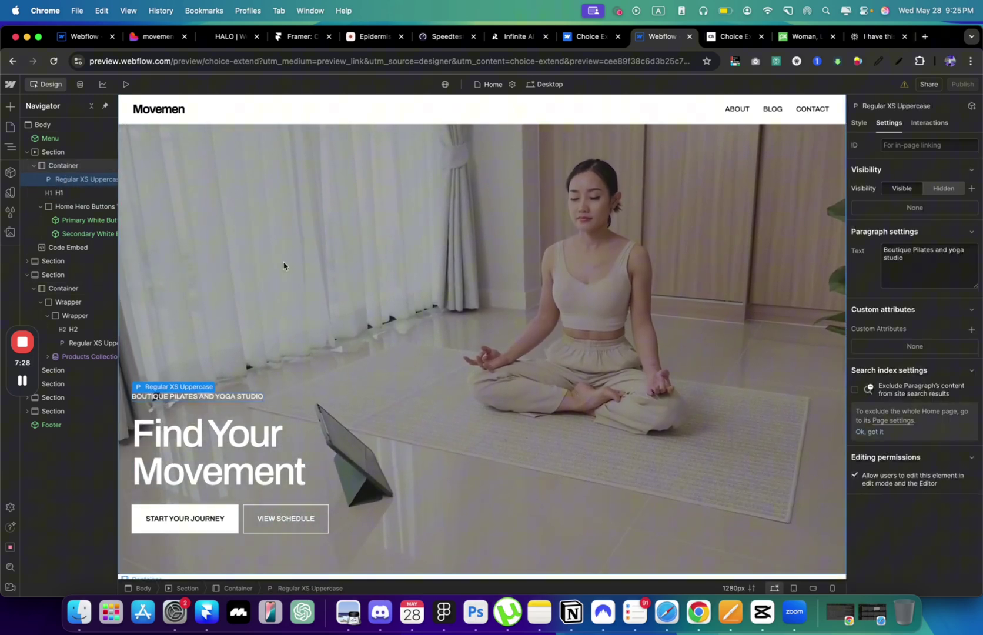
click(336, 309)
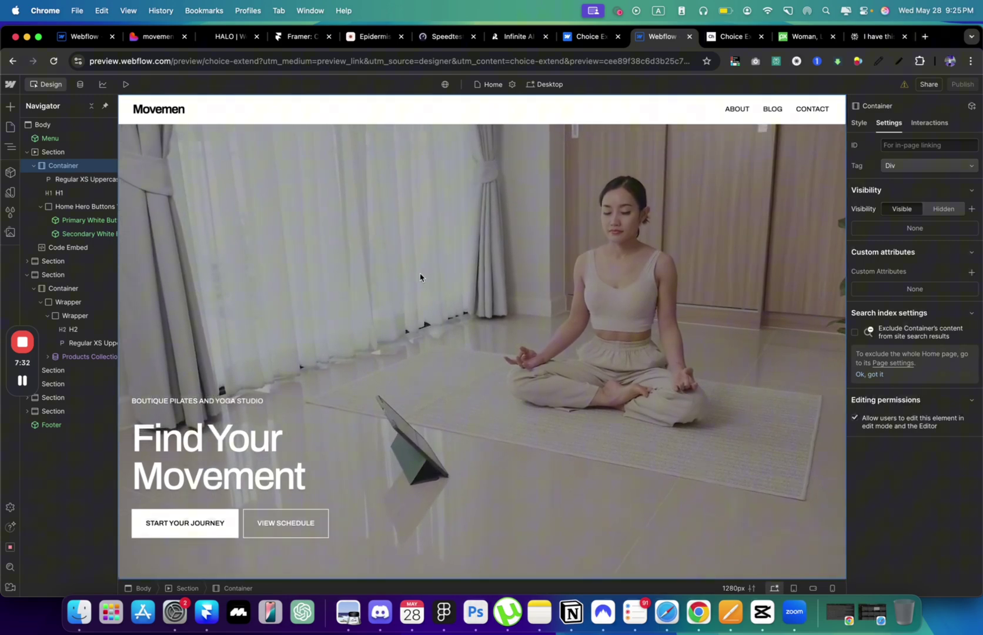
- Examine the Men's and Women's Glasses category section below the hero and how its images are nested
scroll(420, 276, down, 10)
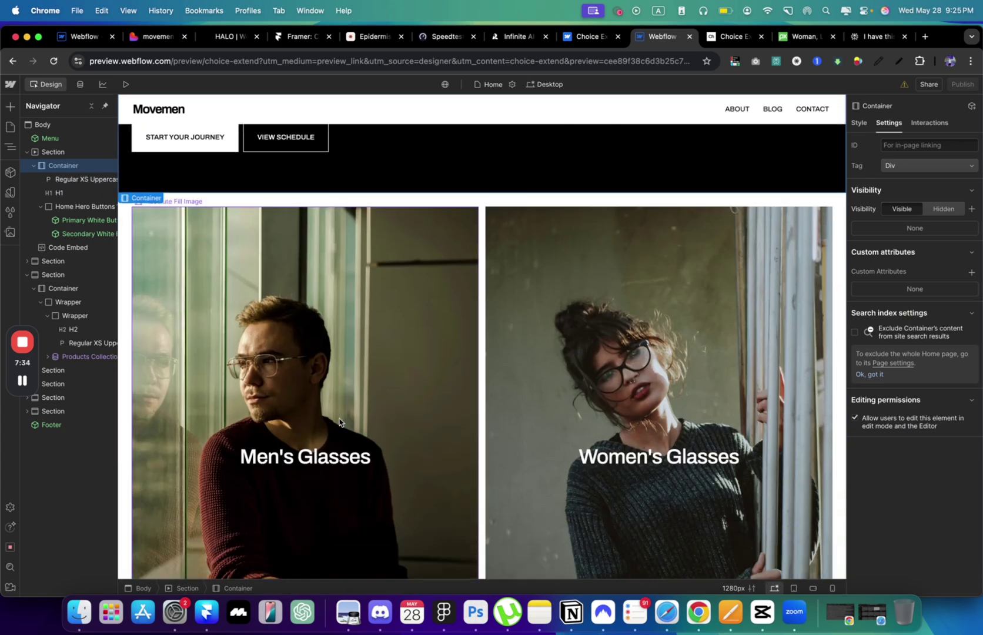
scroll(382, 292, down, 3)
click(376, 309)
scroll(366, 318, down, 8)
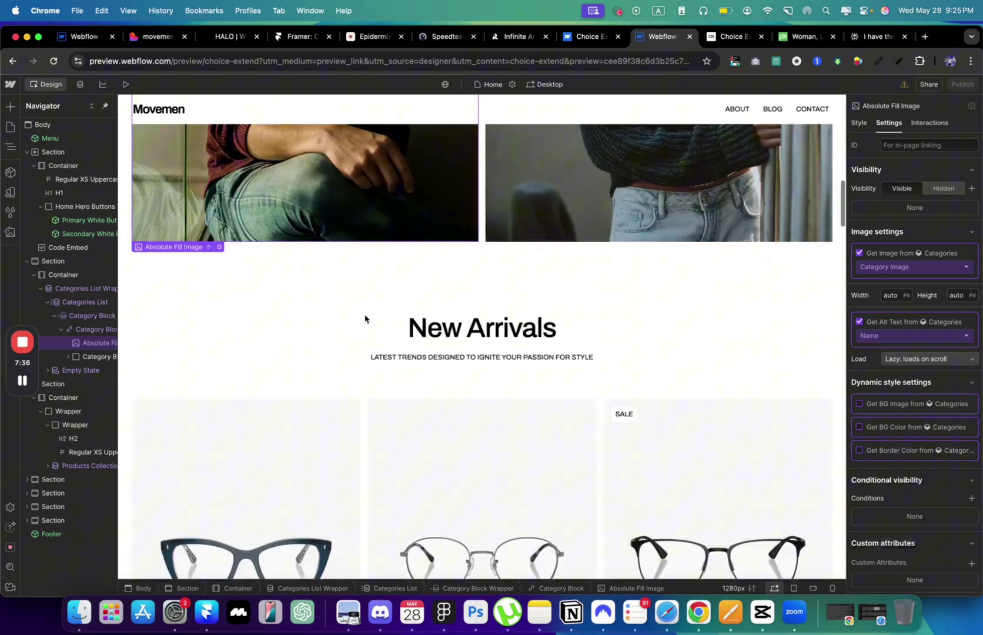
scroll(371, 320, up, 7)
scroll(408, 338, down, 4)
scroll(408, 338, up, 6)
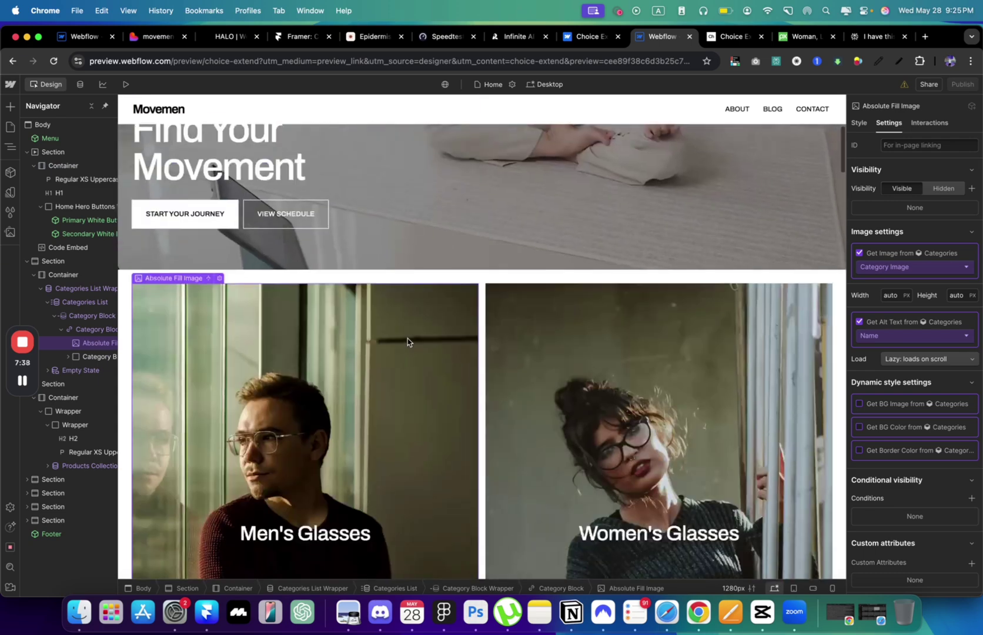
click(62, 329)
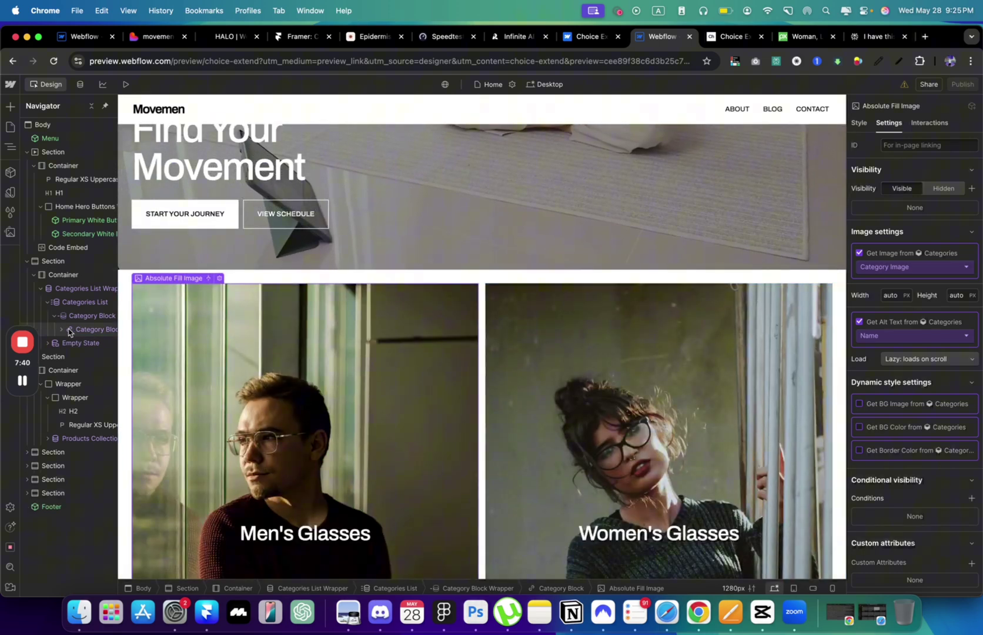
- Remove the leading "'s" from the category card's H3 so it reads "Glasses", and select the card's placeholder image
click(69, 331)
scroll(270, 374, down, 2)
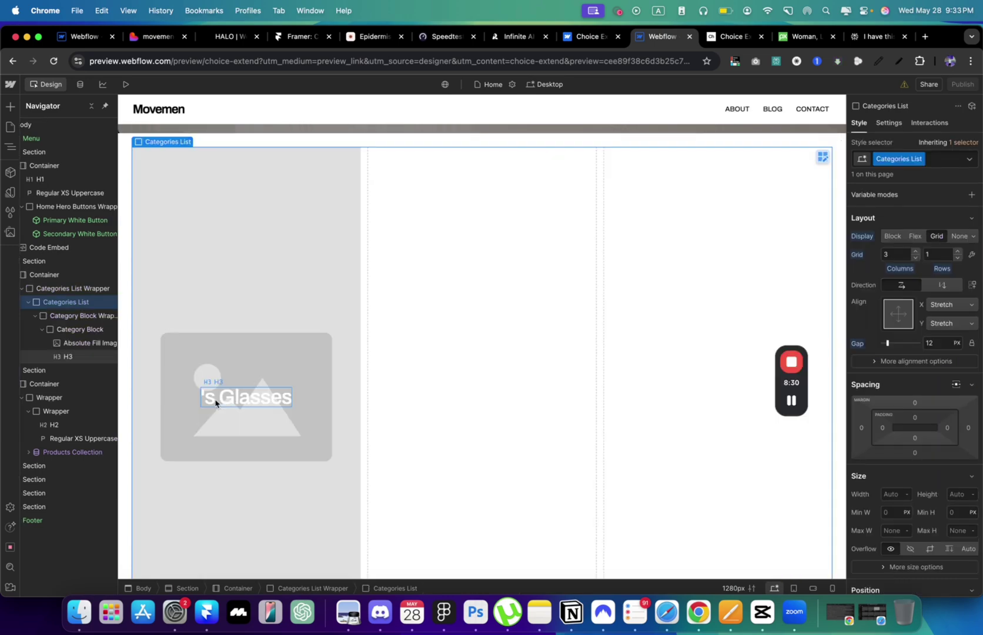
double_click(218, 397)
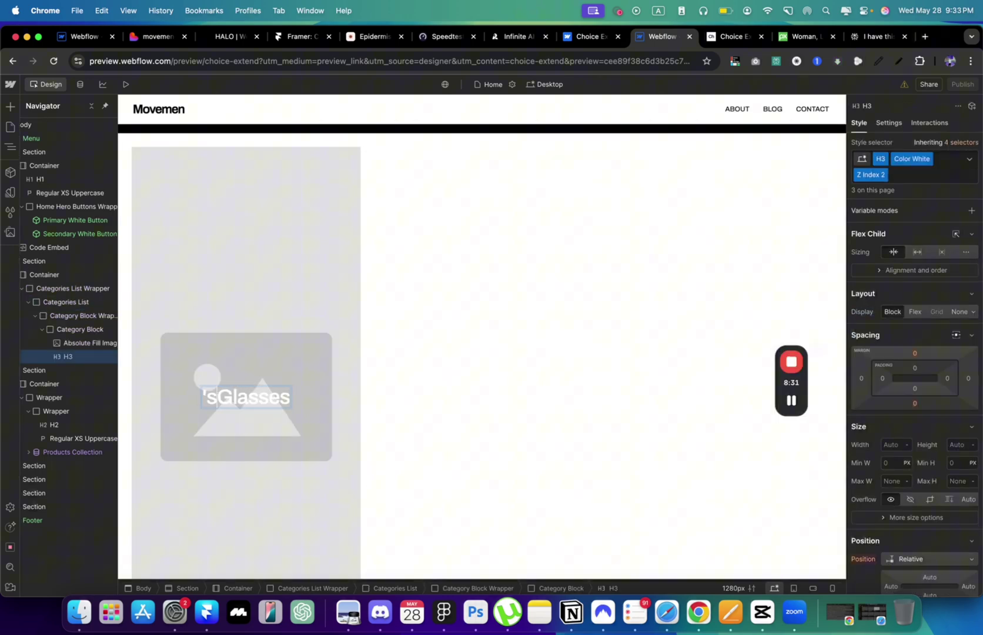
click(298, 223)
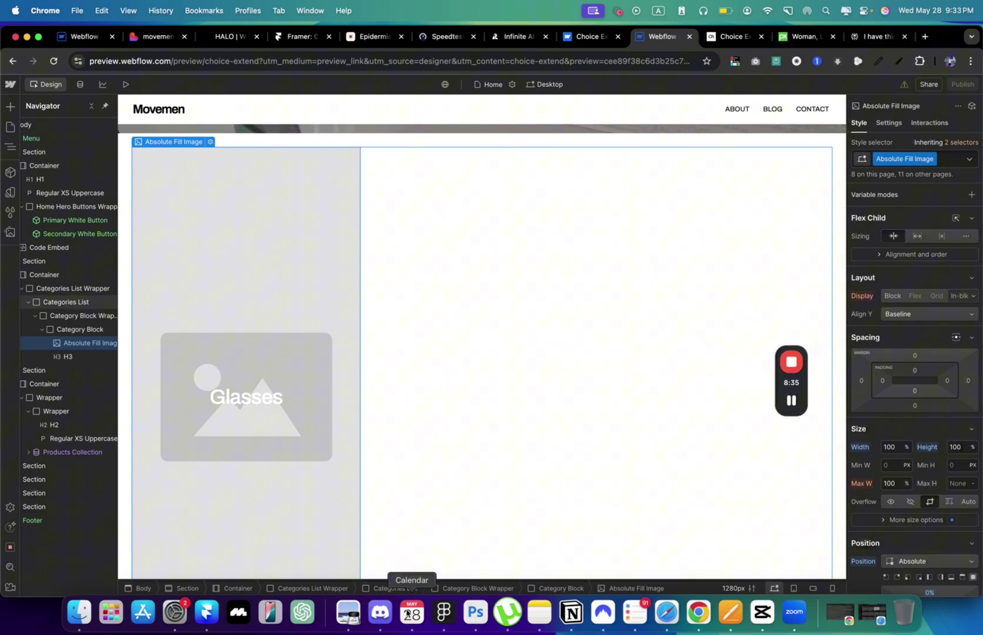
- Switch to Safari, open recraft.ai in a new tab, and create a new project containing an image set
click(666, 613)
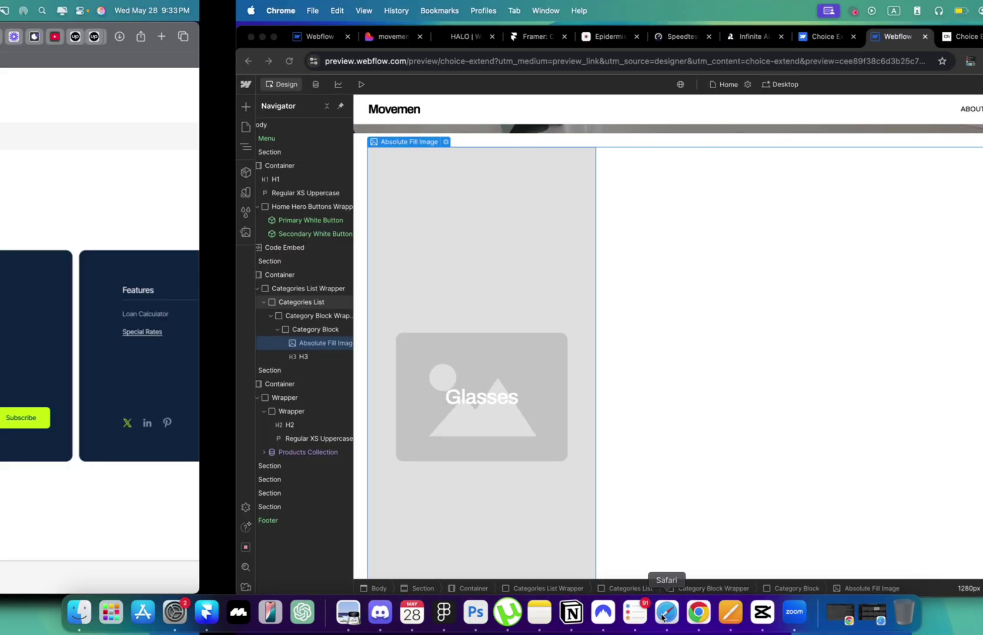
click(946, 37)
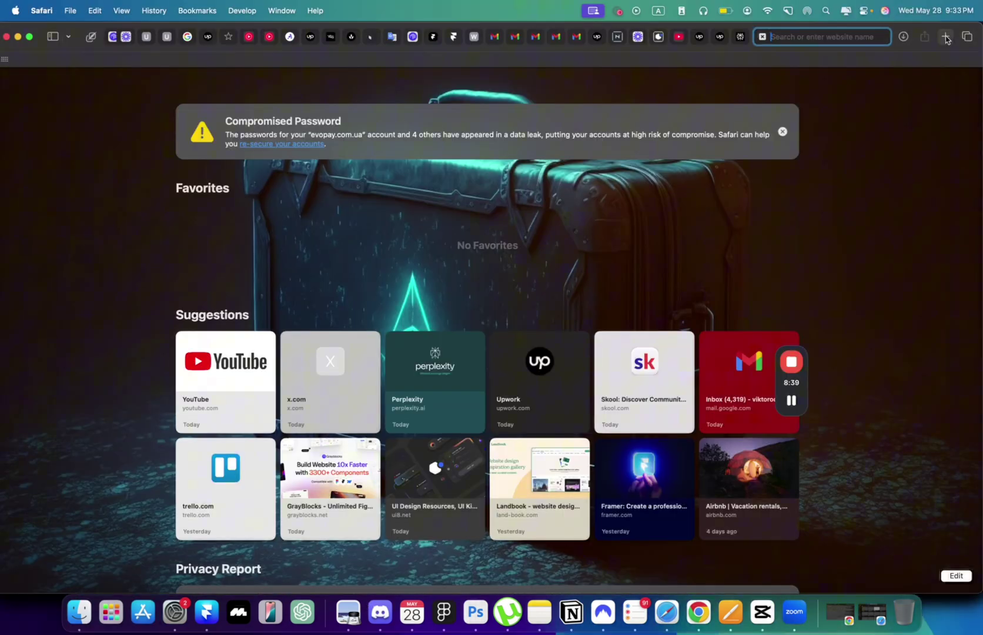
text(recraft.ai)
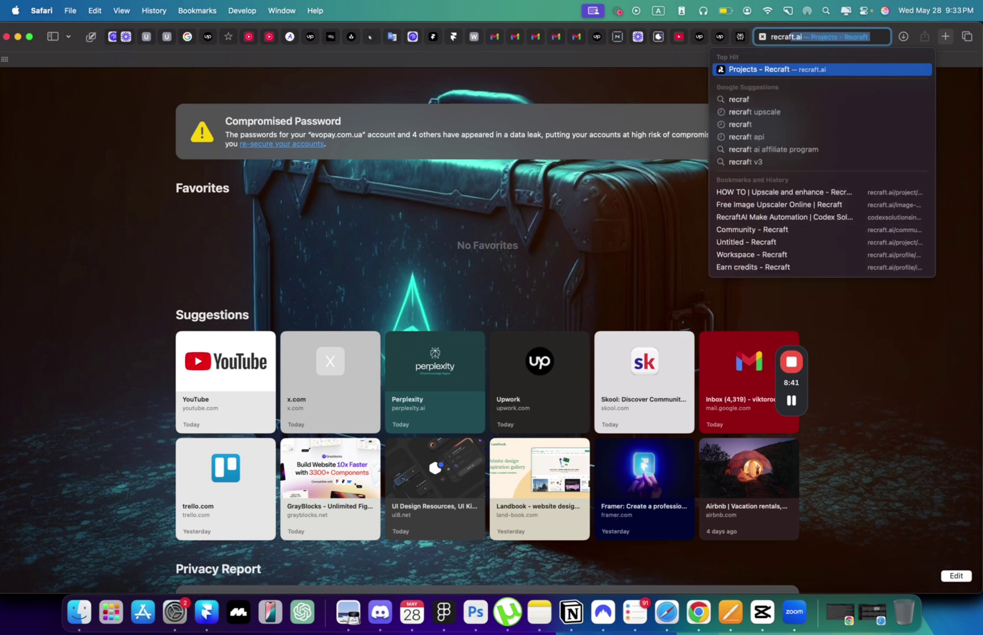
key(Return)
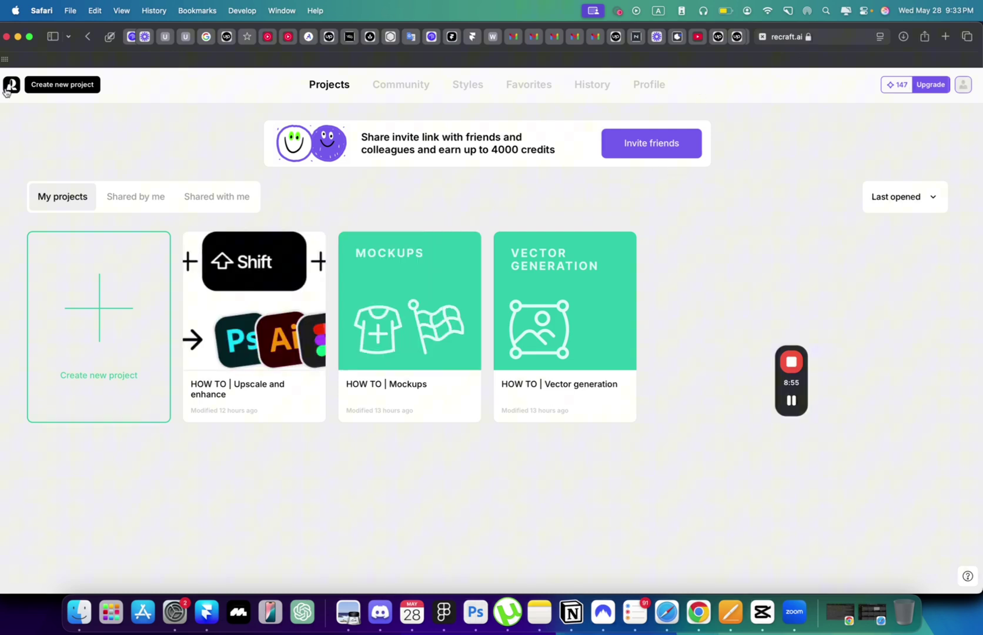
click(106, 311)
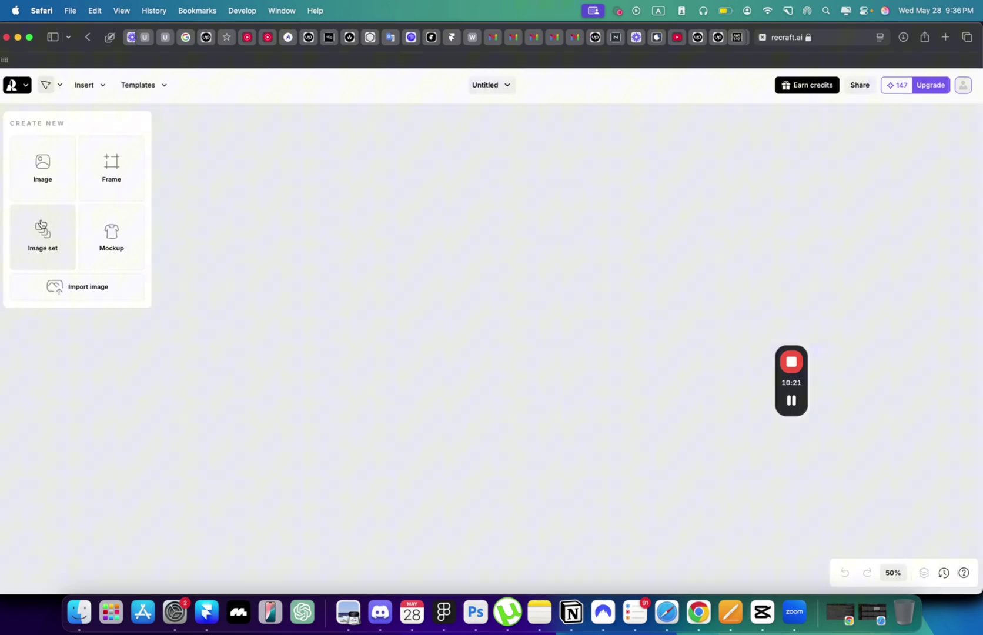
click(41, 225)
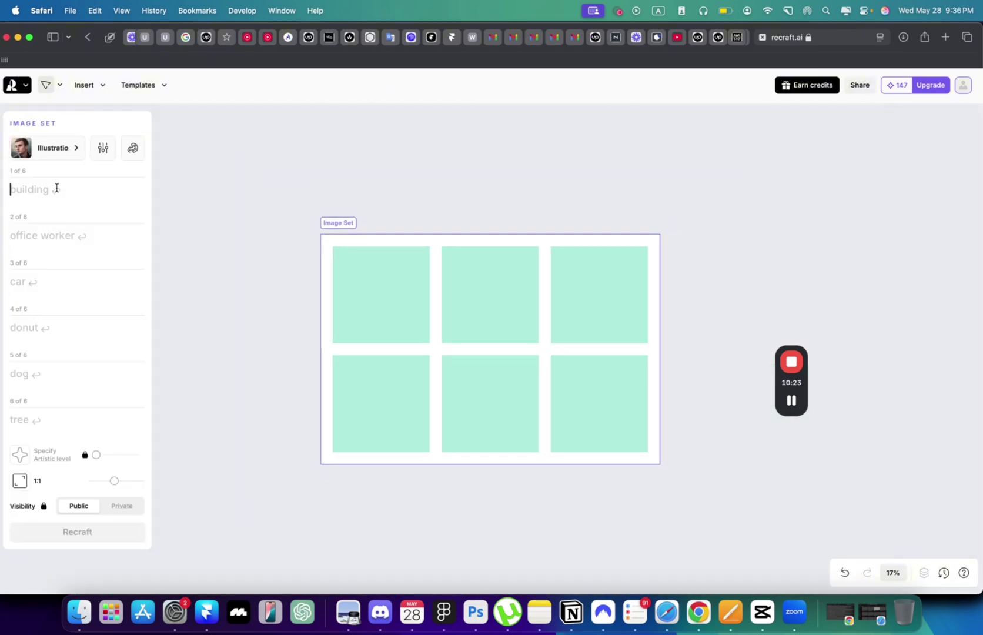
- Browse the feed and curated styles in Recraft and apply the Photorealism style to the image set
click(59, 139)
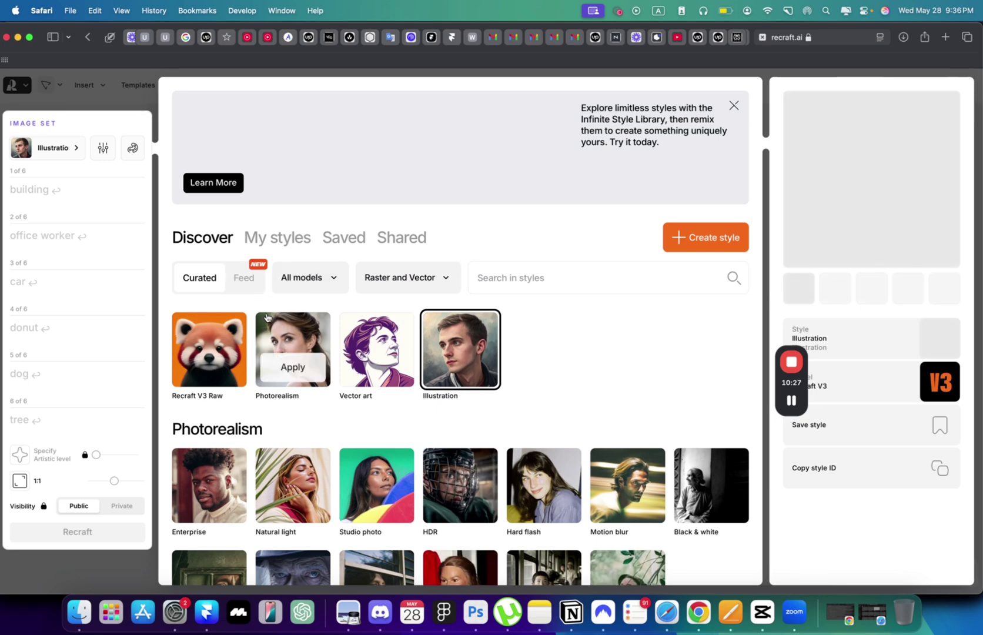
click(246, 282)
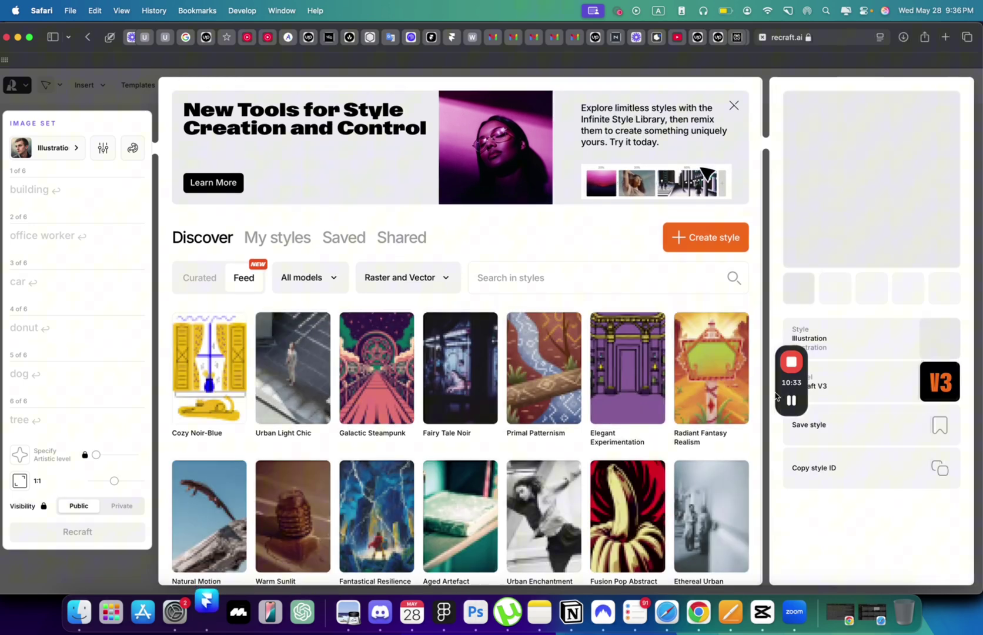
scroll(619, 443, down, 2)
scroll(618, 443, up, 2)
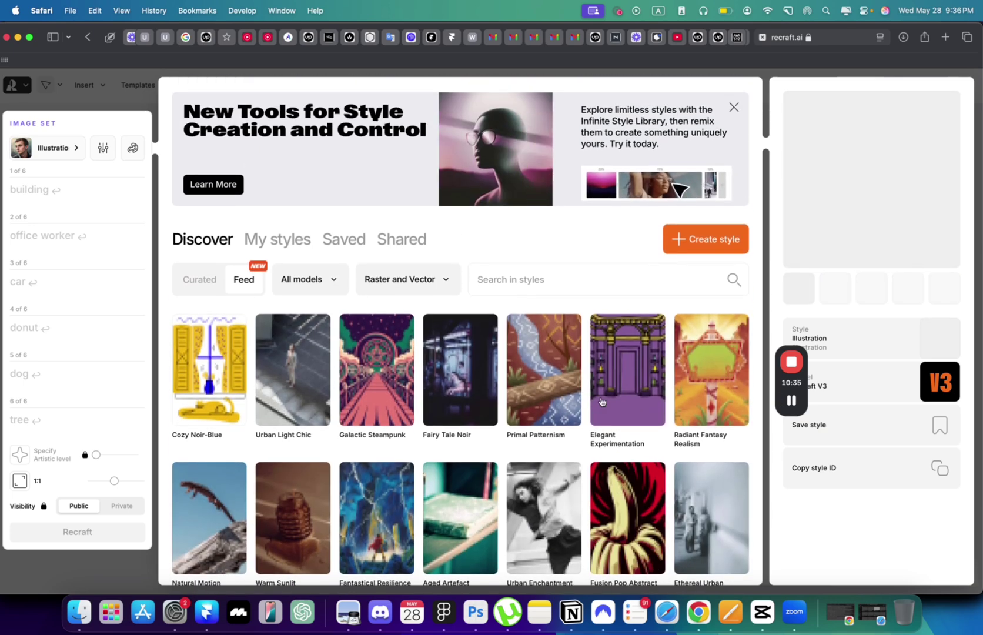
click(200, 282)
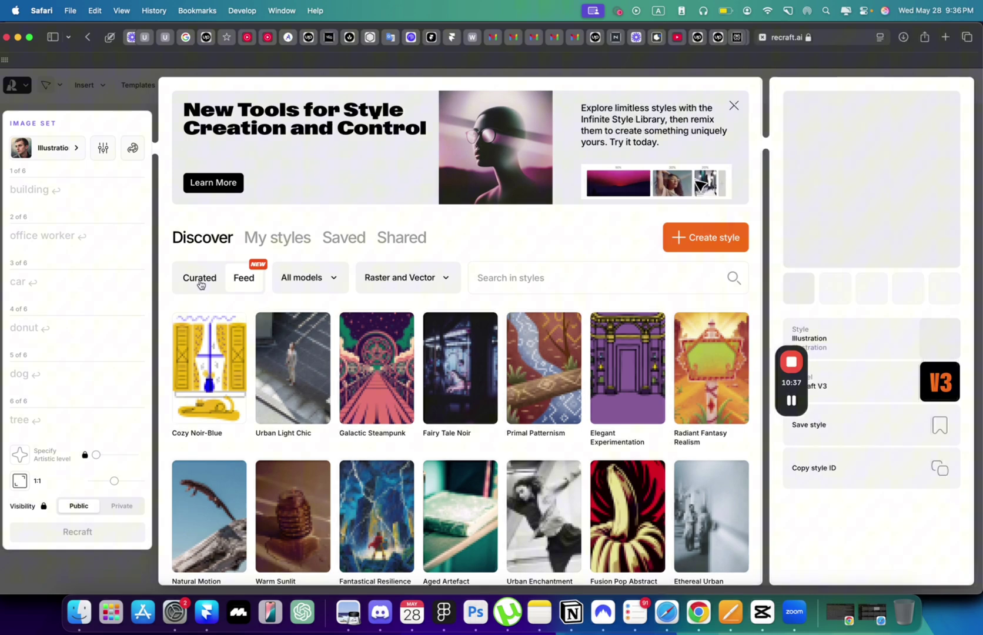
scroll(241, 362, down, 2)
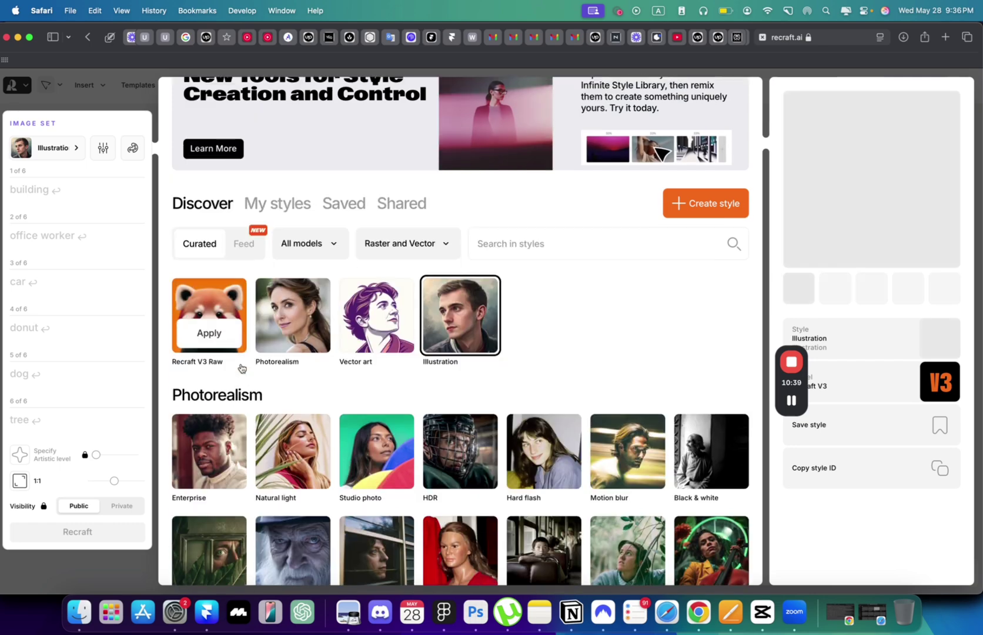
mouse_move(297, 335)
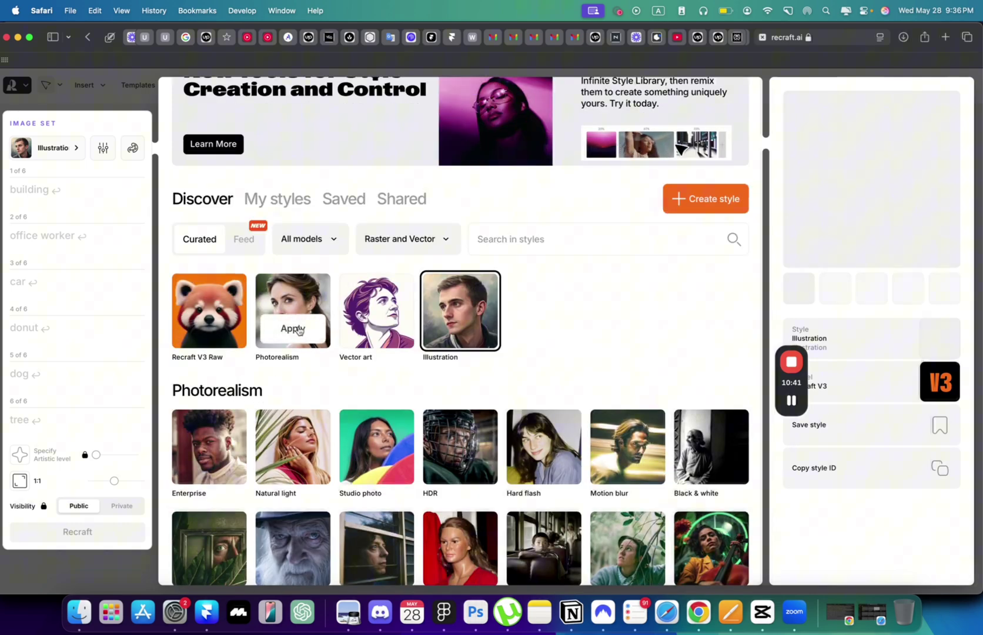
click(299, 336)
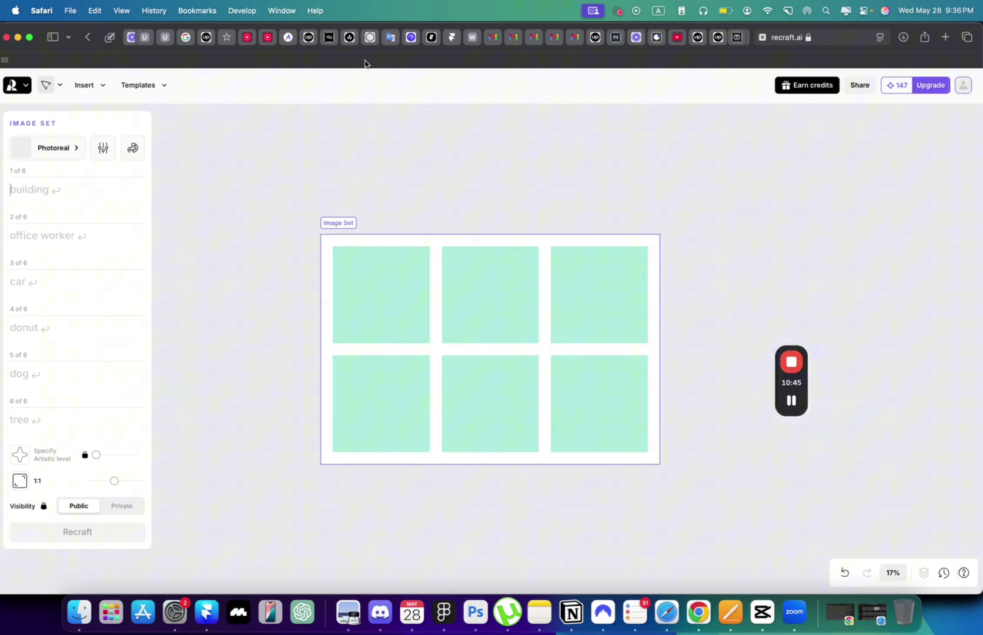
- Switch to the Lovable draft in Chrome, capture the "Reformer Pilates" card title, and enter it as the image set's first prompt
key(super+Tab)
key(super+Tab)
key(super+shift+Tab)
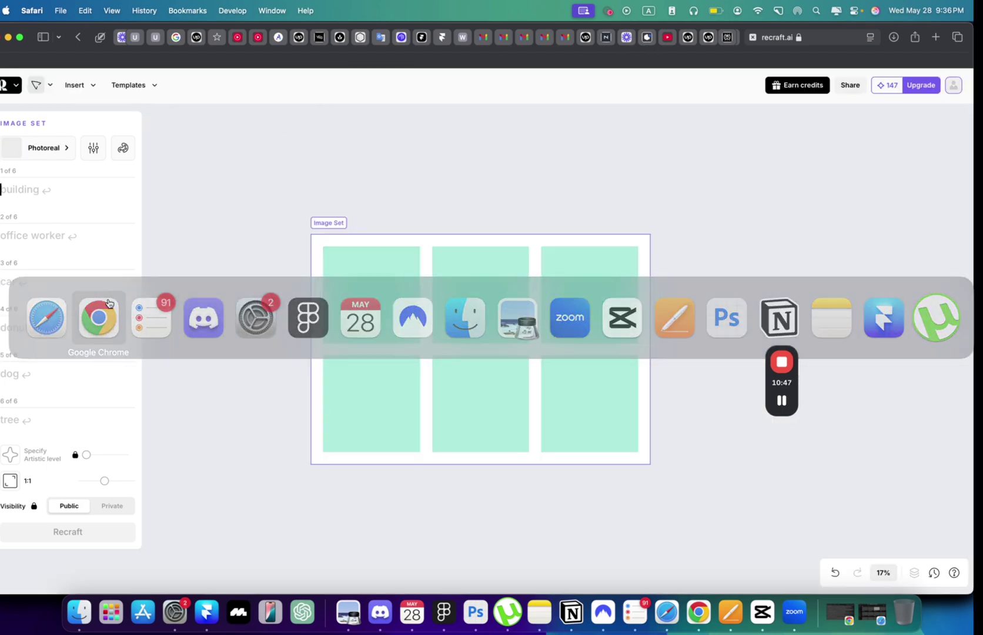
click(151, 36)
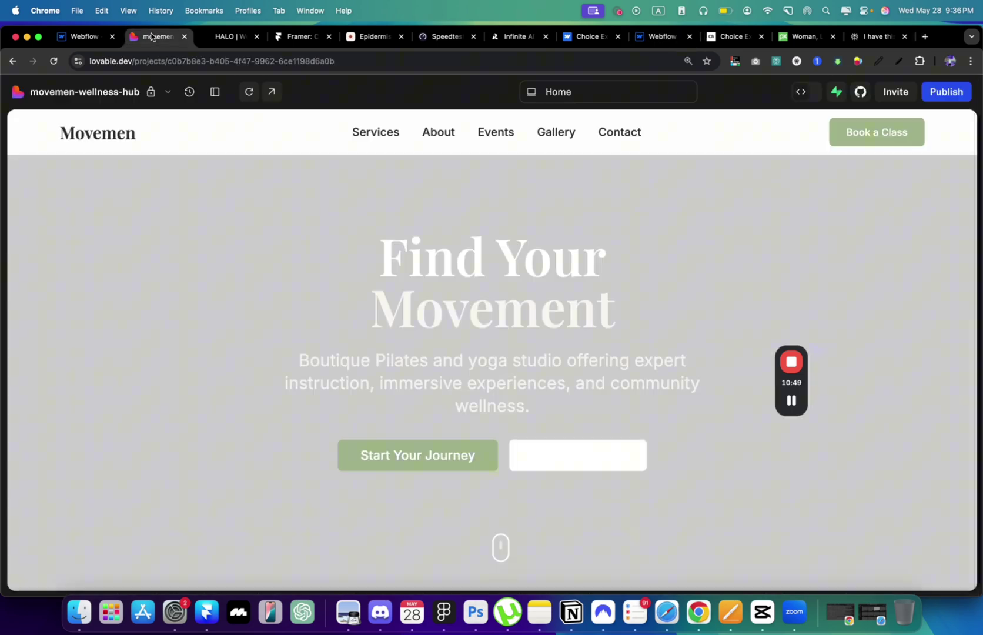
scroll(266, 290, down, 5)
scroll(223, 447, down, 2)
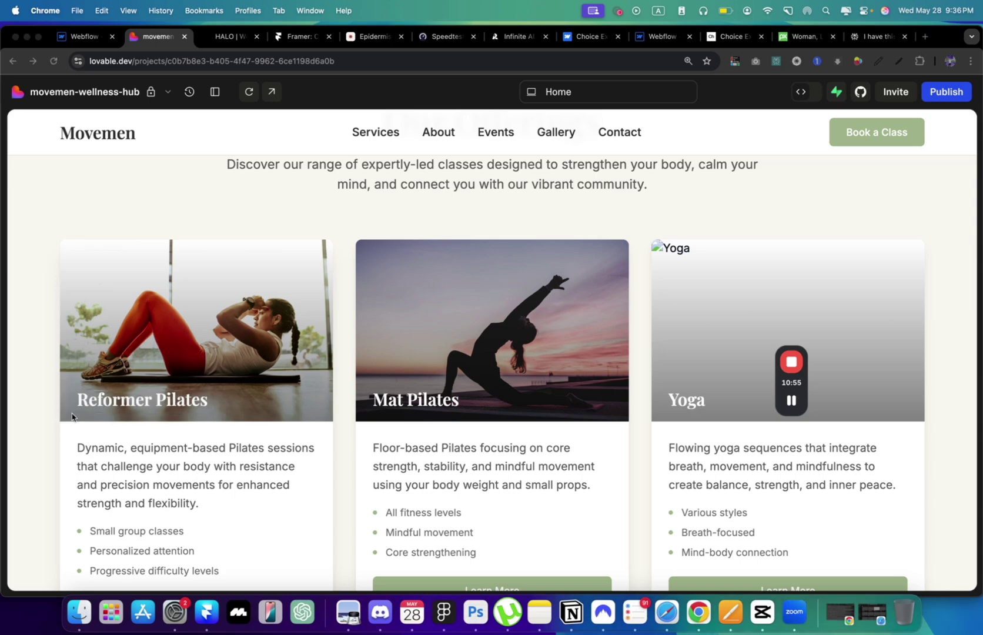
key(super+Tab)
key(super+Tab)
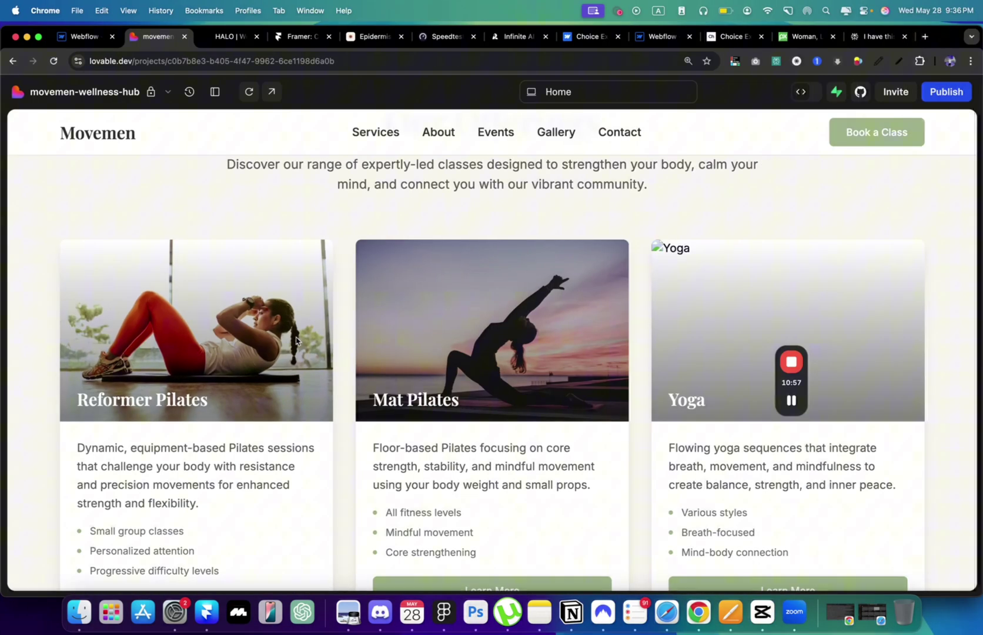
- Capture the "Mat Pilates" and "Yoga" card titles from Lovable as the second and third prompts, and generate the image set
key(super+shift+4)
drag(479, 348, 353, 421)
key(super+Tab)
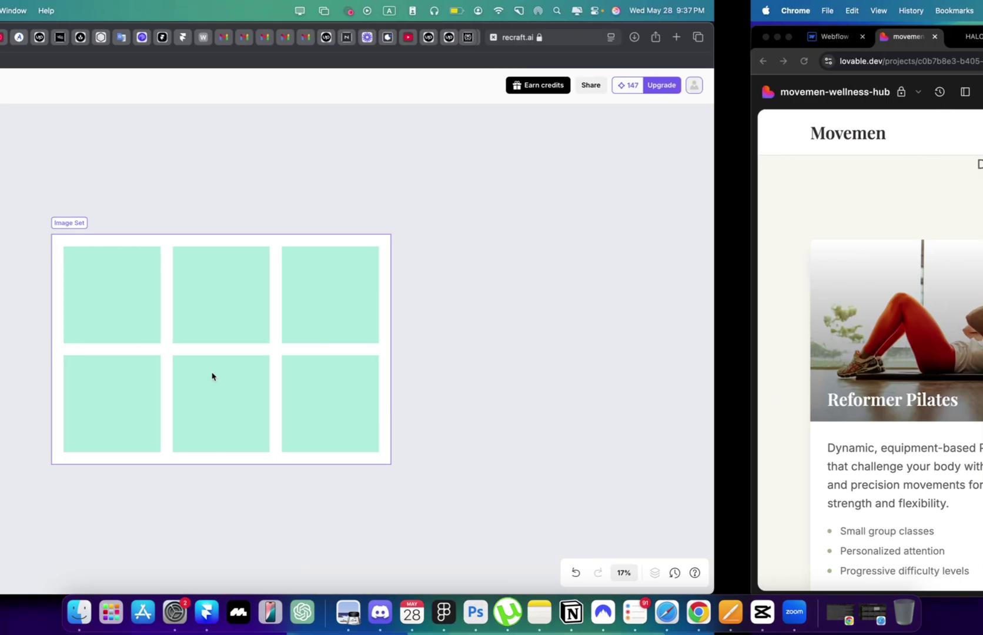
key(super+Tab)
key(super+shift+4)
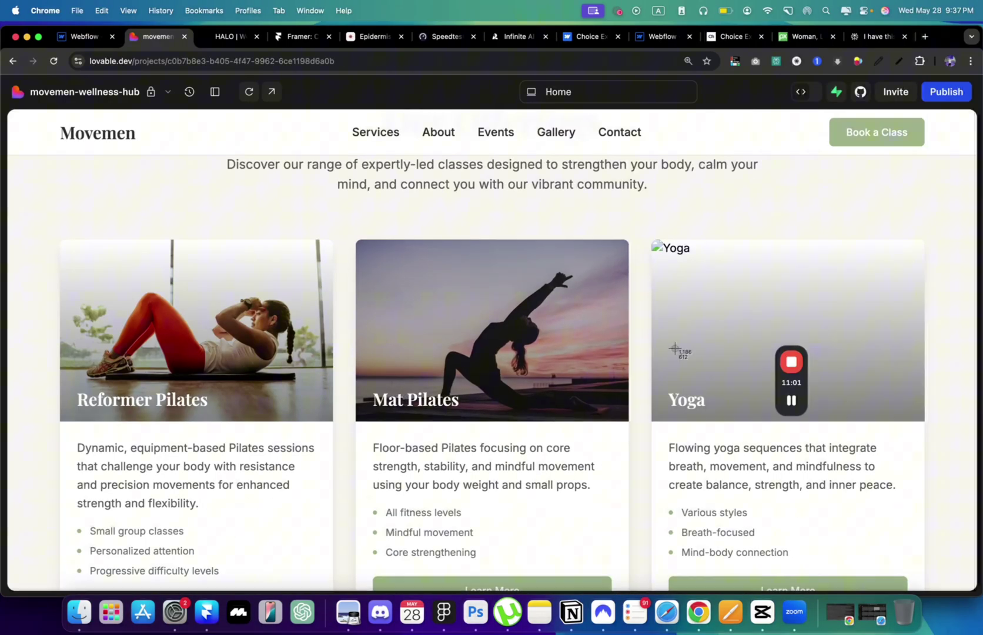
drag(645, 416, 645, 416)
key(super+Tab)
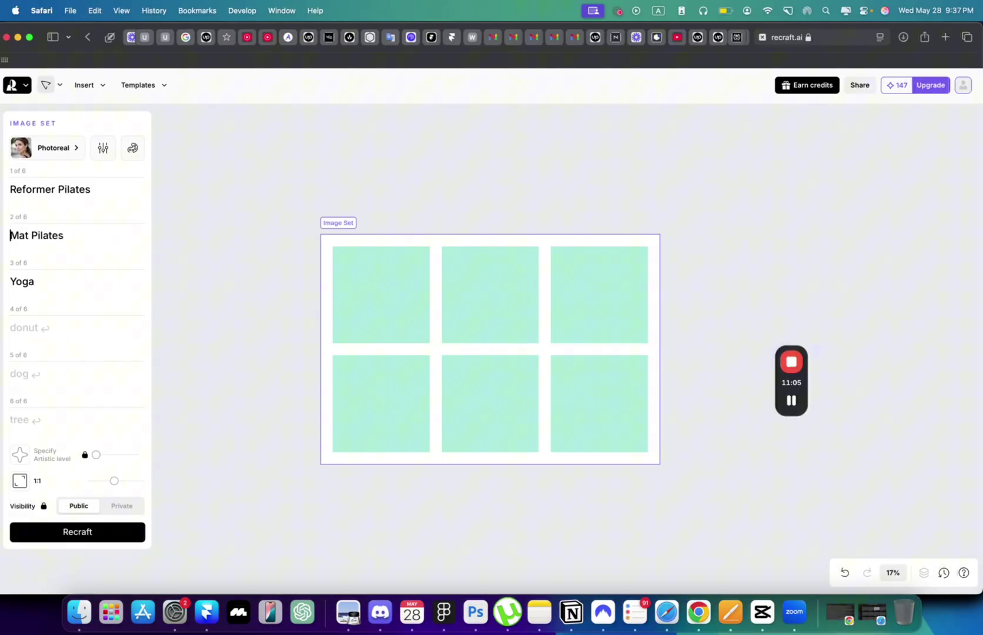
click(99, 531)
- Review the service cards and the Community Wellness section in the Lovable draft, and return to the Recraft image set
key(super+Tab)
scroll(393, 298, down, 5)
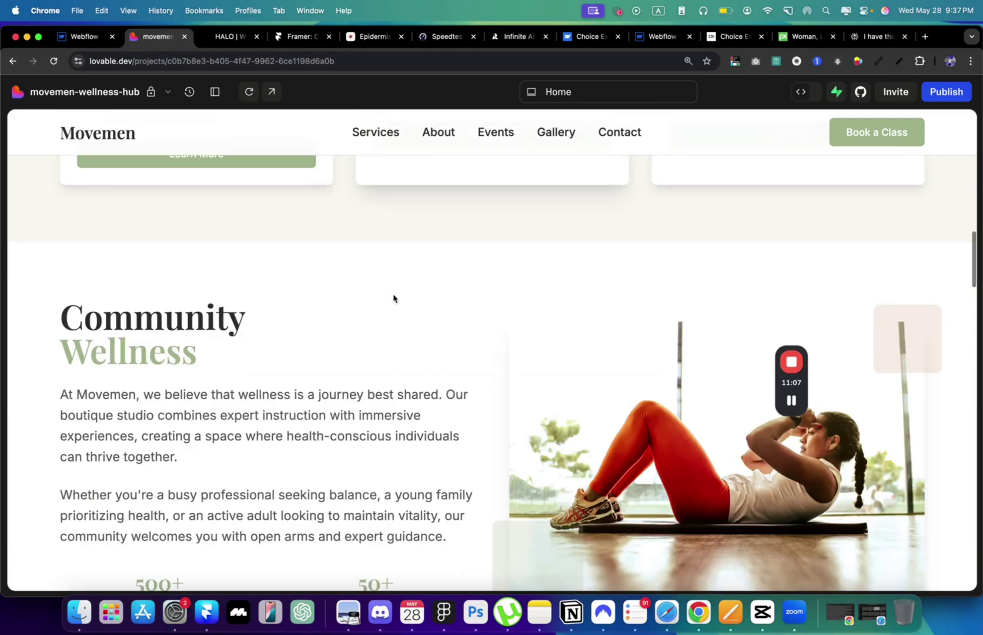
scroll(394, 298, up, 10)
scroll(393, 298, down, 2)
scroll(393, 299, down, 5)
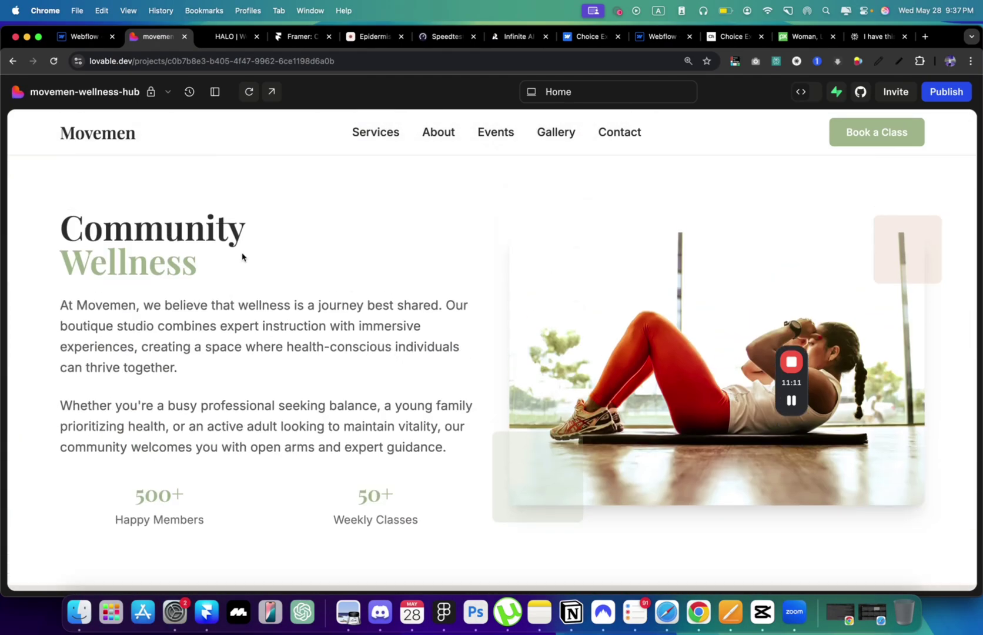
scroll(207, 268, down, 4)
scroll(209, 266, up, 10)
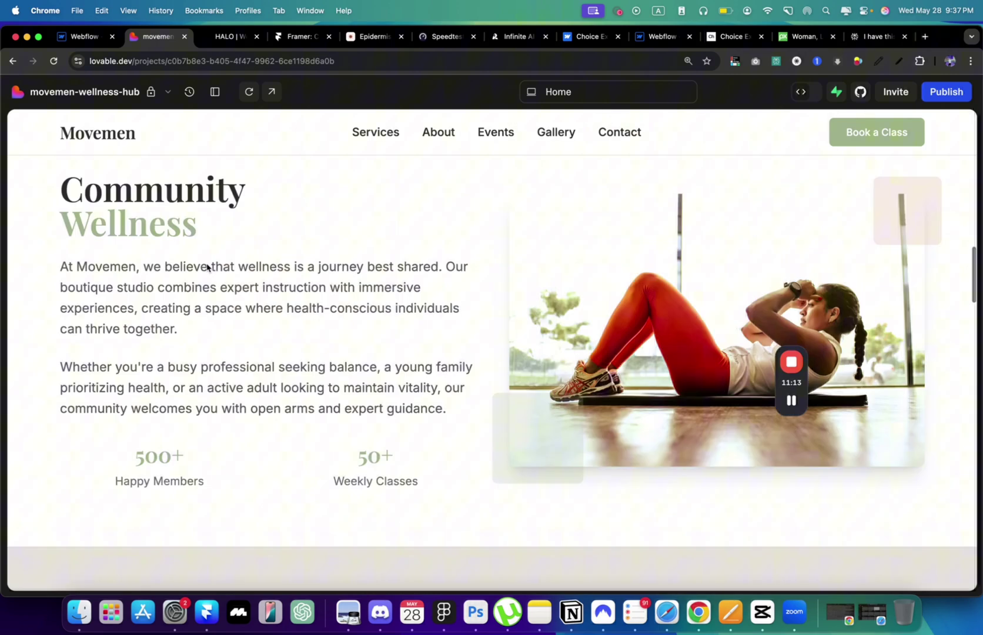
key(super+Tab)
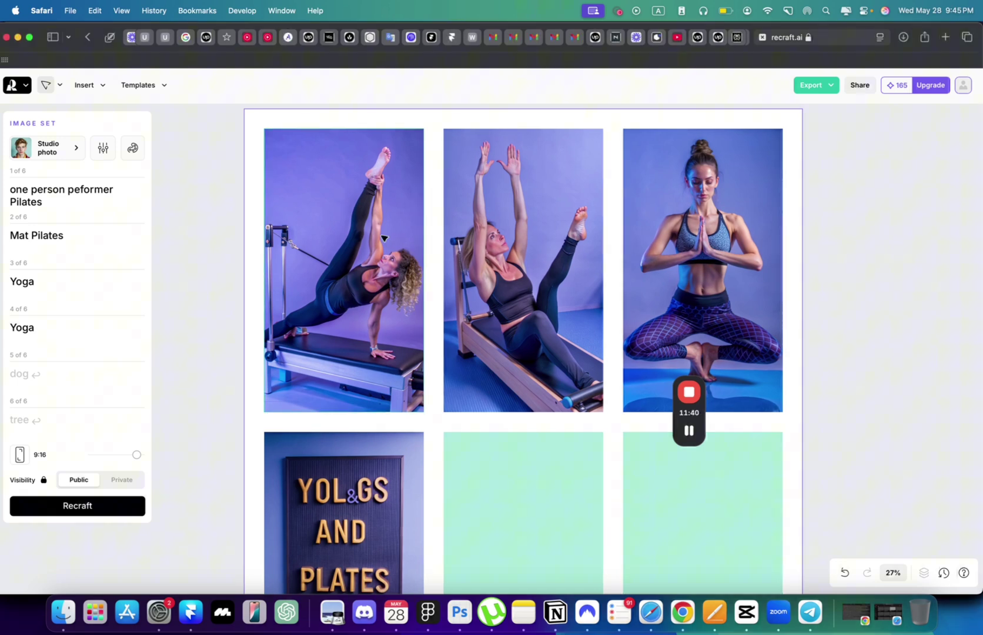
- Open the generated reformer Pilates image on its own in Recraft and copy its image address
click(389, 210)
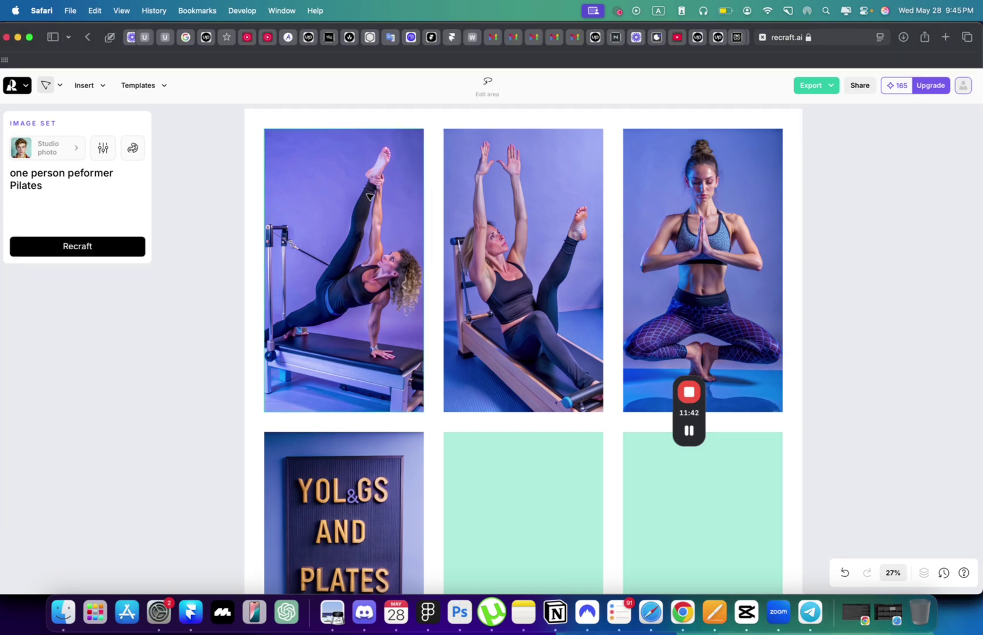
right_click(371, 196)
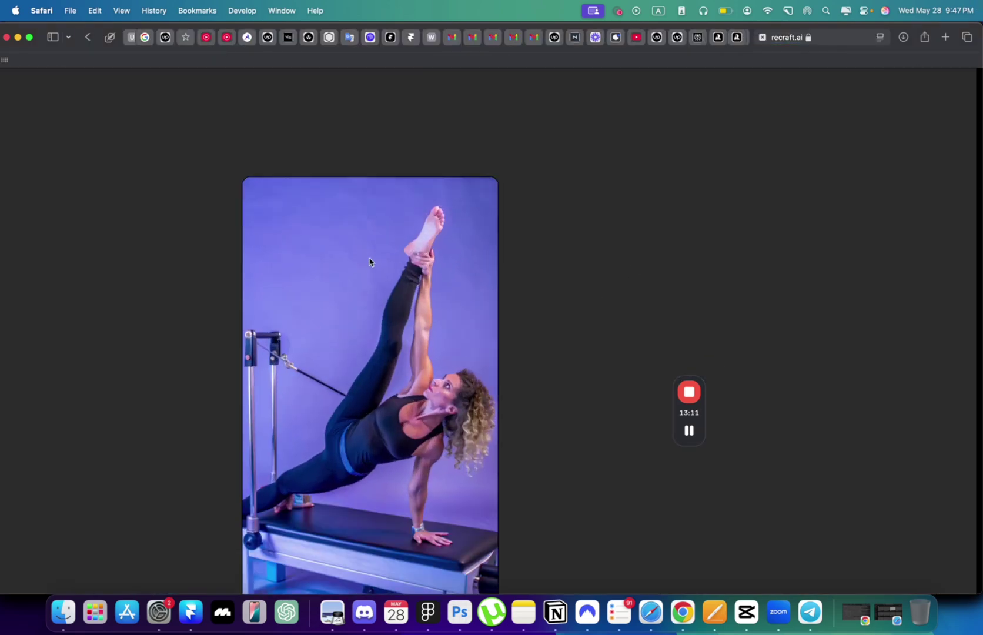
right_click(373, 260)
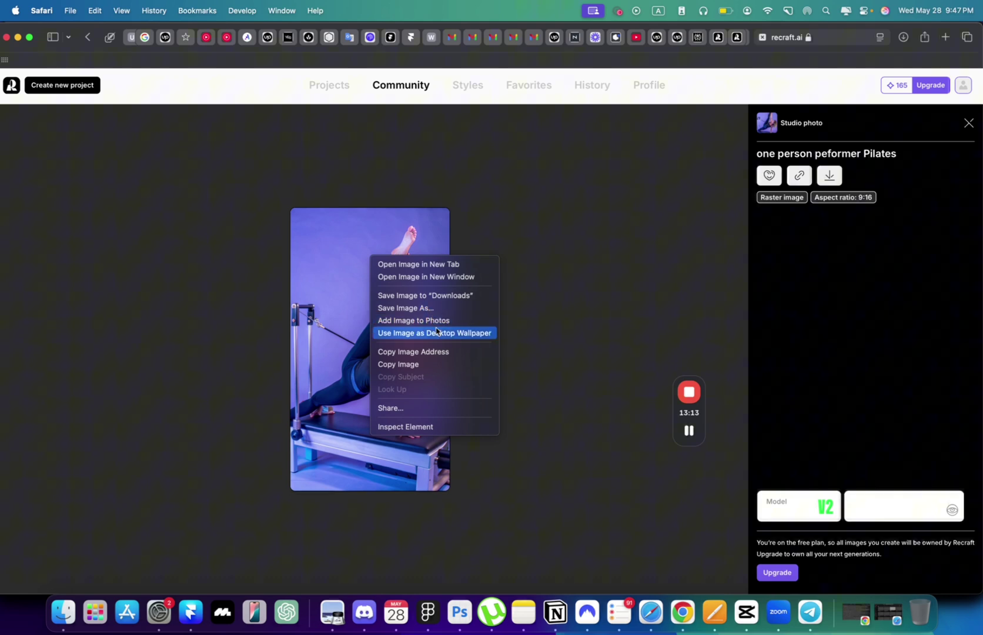
click(439, 353)
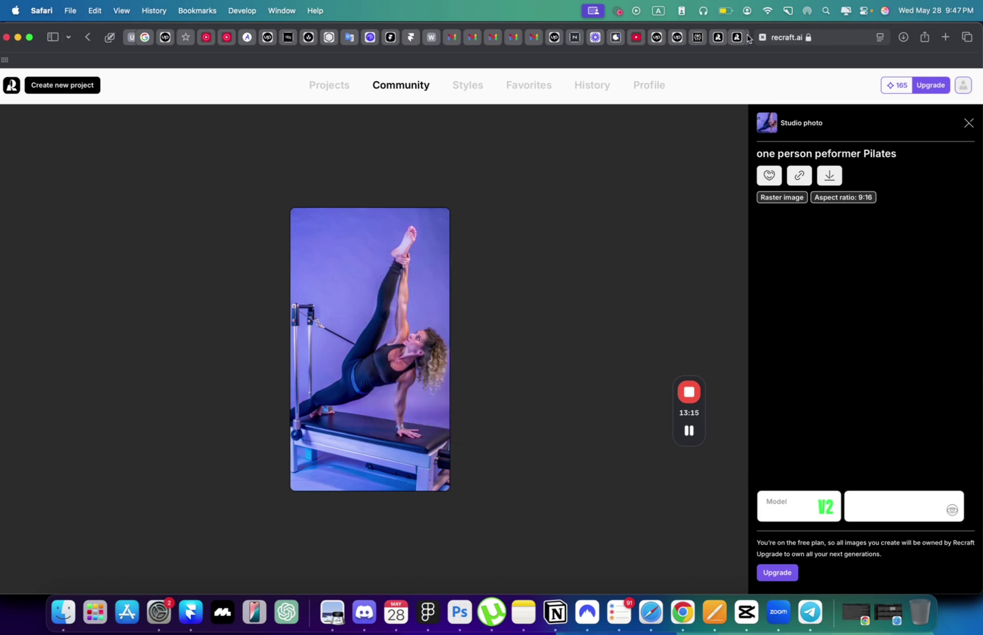
- Switch to the Webflow project in Chrome, replace the card embed's image source with the copied Recraft address, and save the code
scroll(748, 38, right, 1)
key(super+Tab)
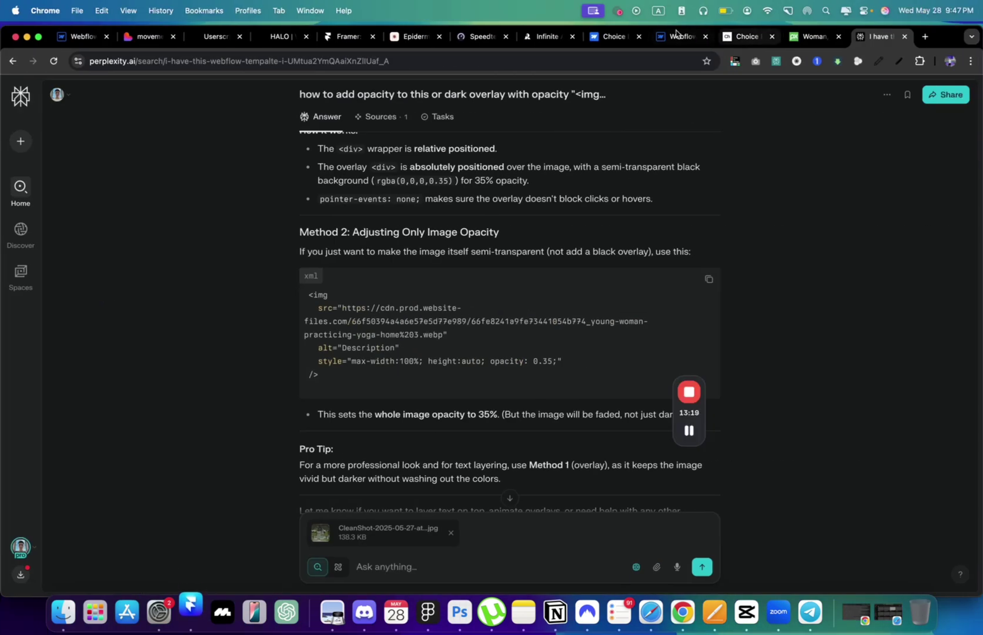
click(677, 36)
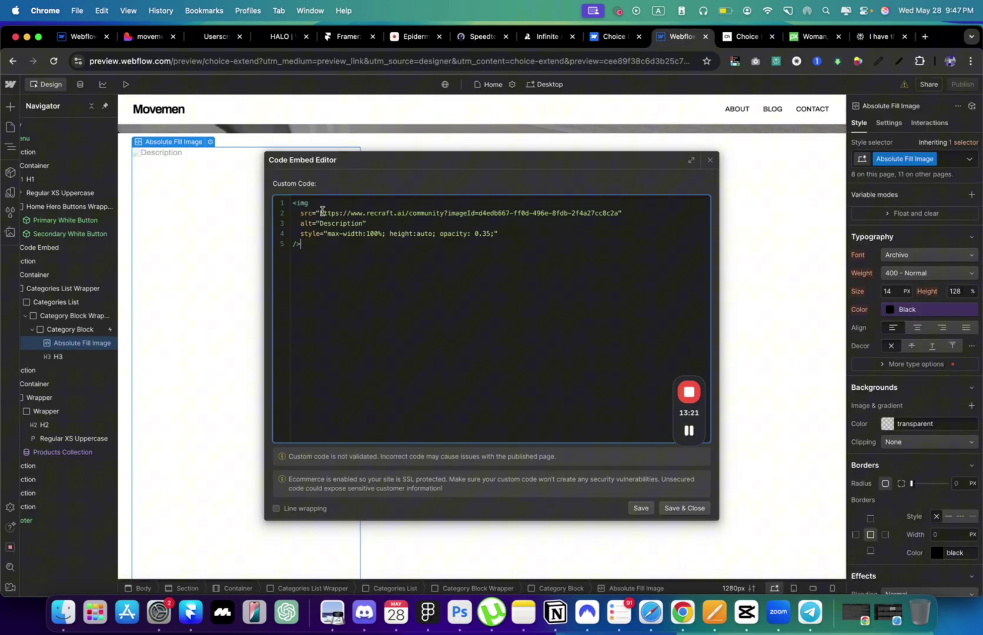
drag(320, 212, 616, 219)
key(super+v)
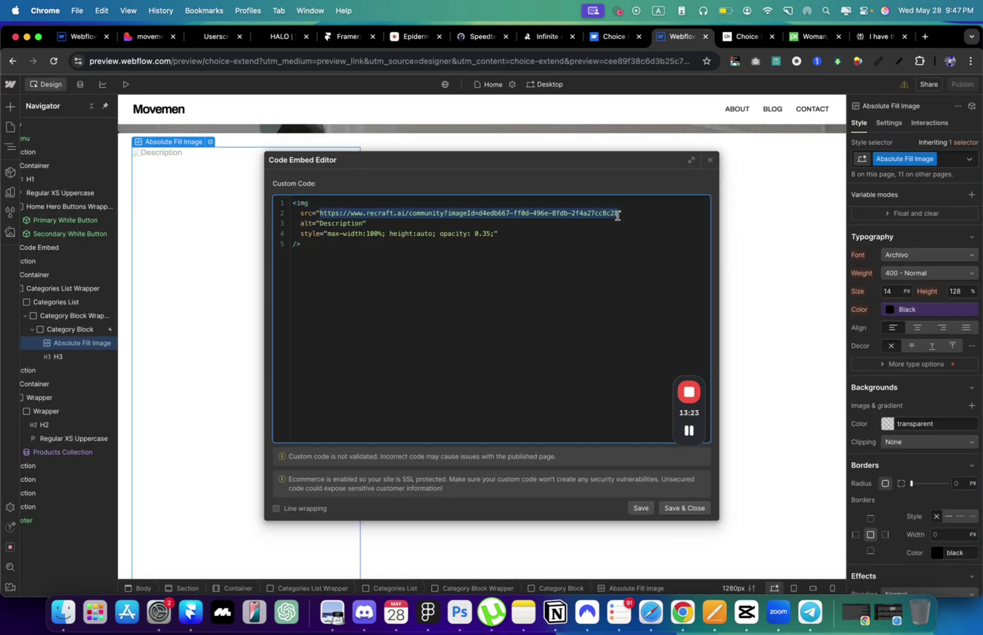
click(694, 508)
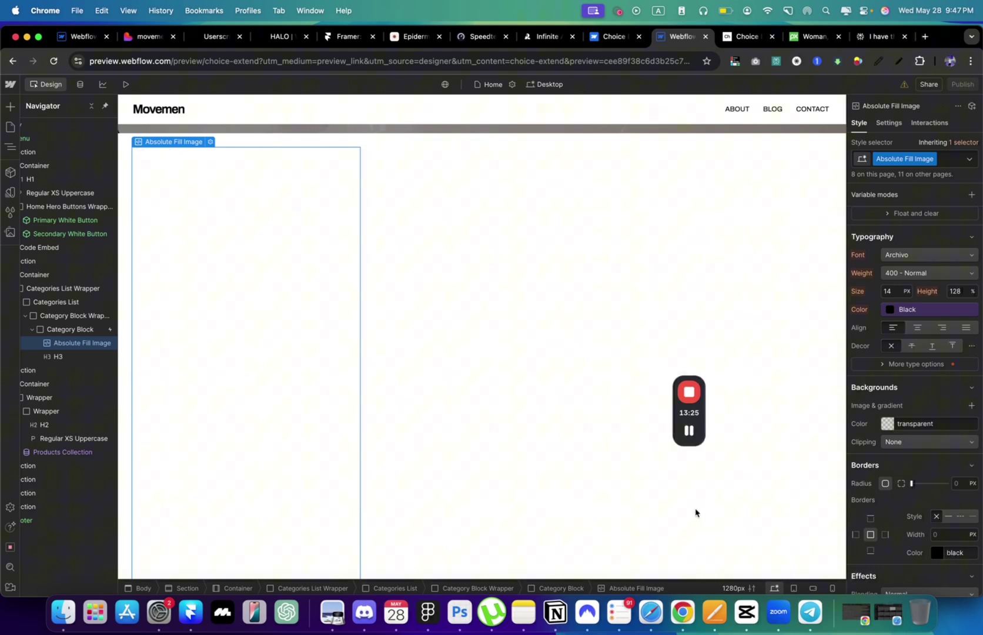
scroll(522, 248, up, 2)
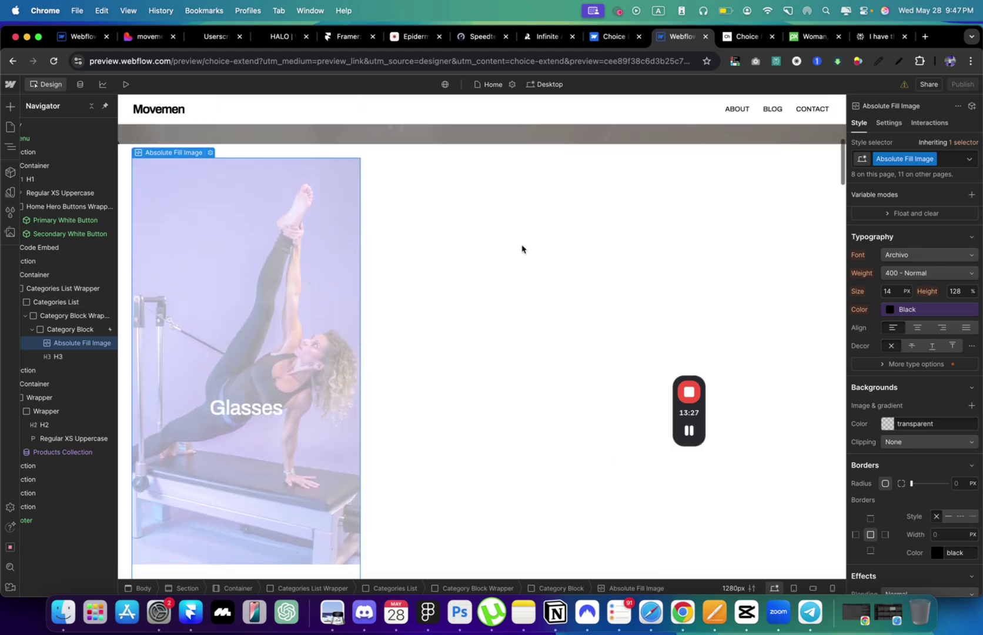
click(210, 152)
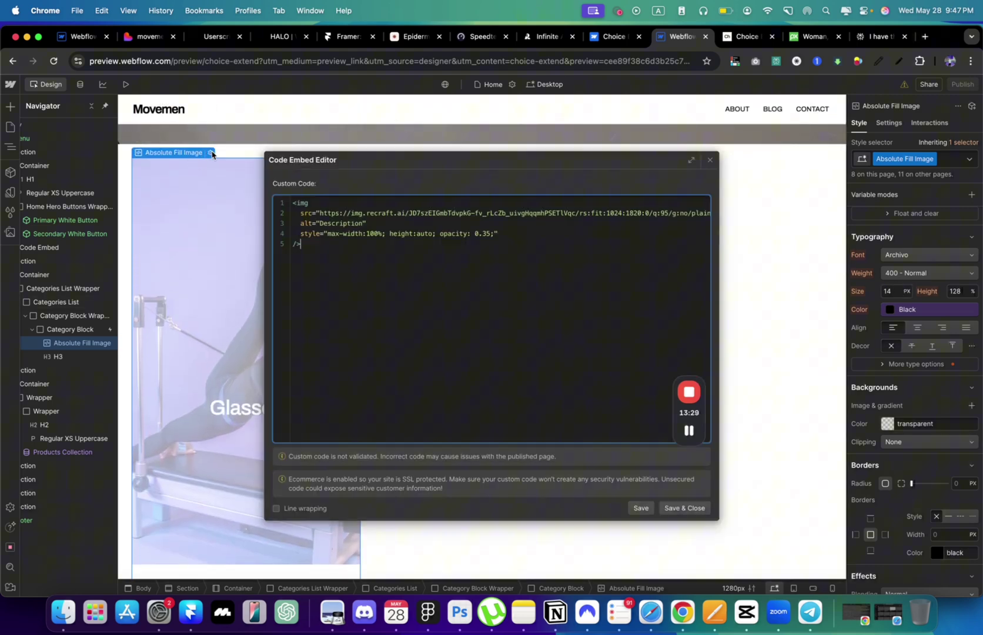
click(239, 273)
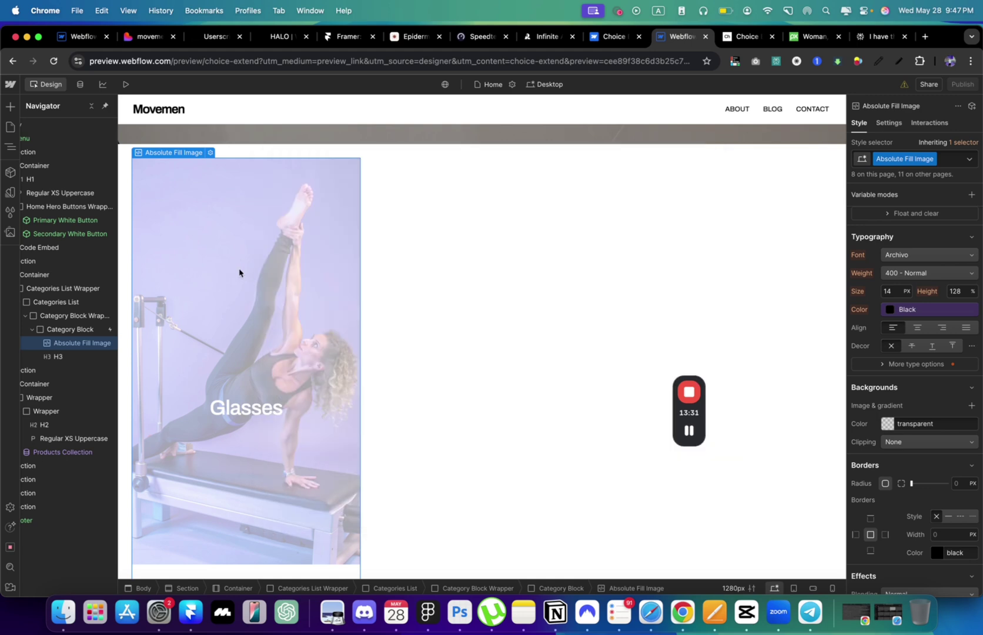
- Give the Category Block behind the reformer image a black (#000000) background color
click(50, 331)
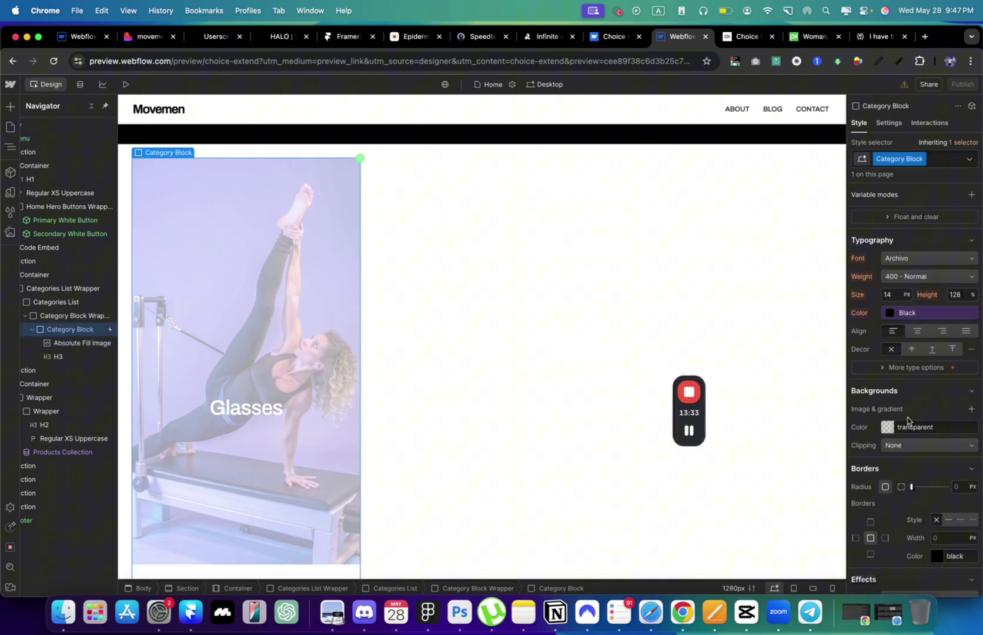
click(888, 427)
click(851, 525)
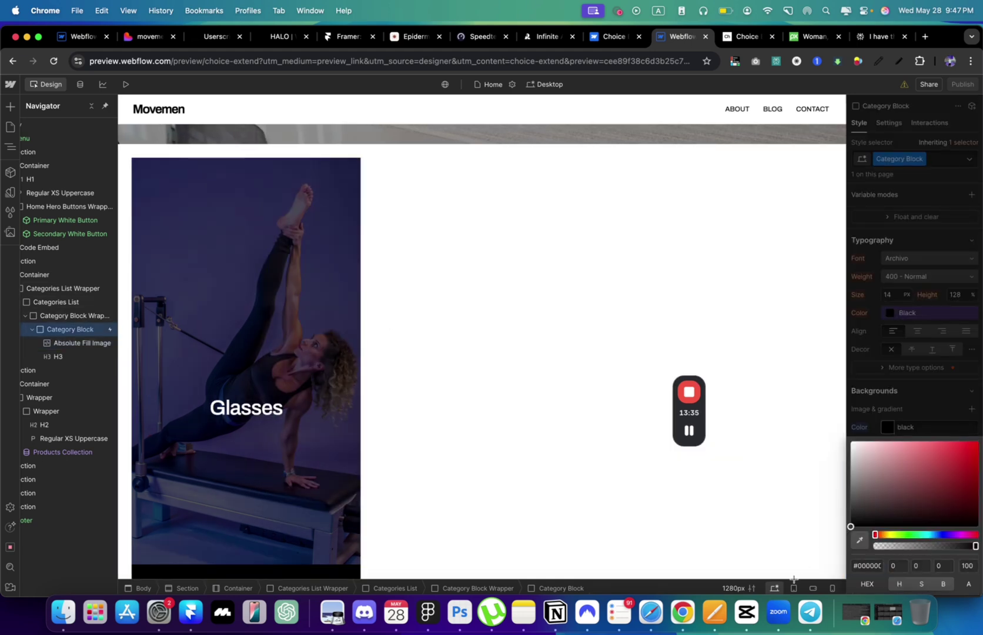
scroll(571, 509, down, 5)
scroll(570, 509, up, 7)
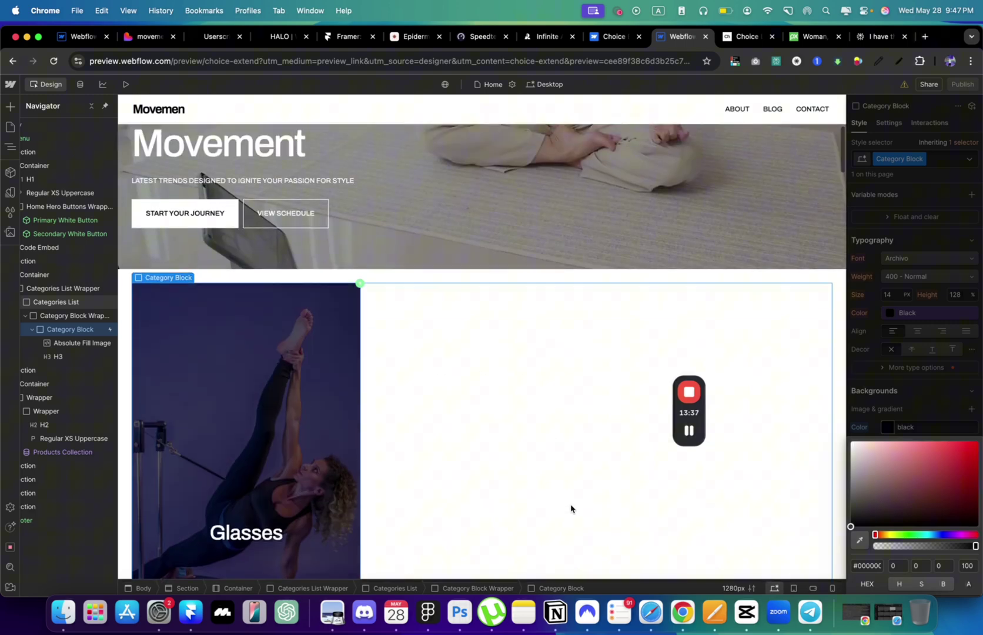
scroll(571, 509, down, 2)
scroll(571, 508, down, 2)
- Set the Absolute Fill Image embed's width to 510 px so the reformer photo fills the whole category card
click(231, 500)
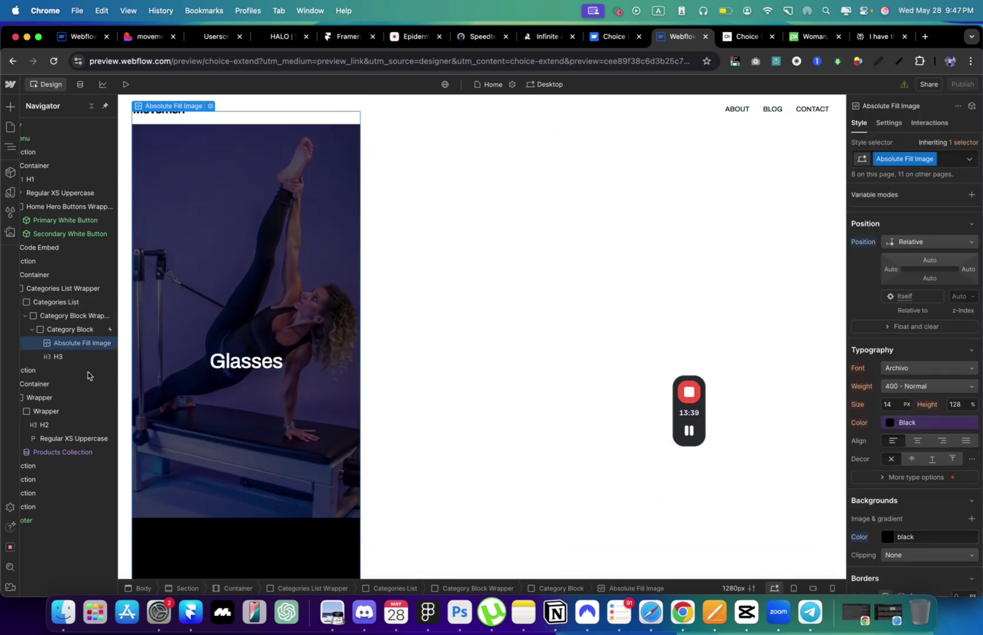
click(212, 106)
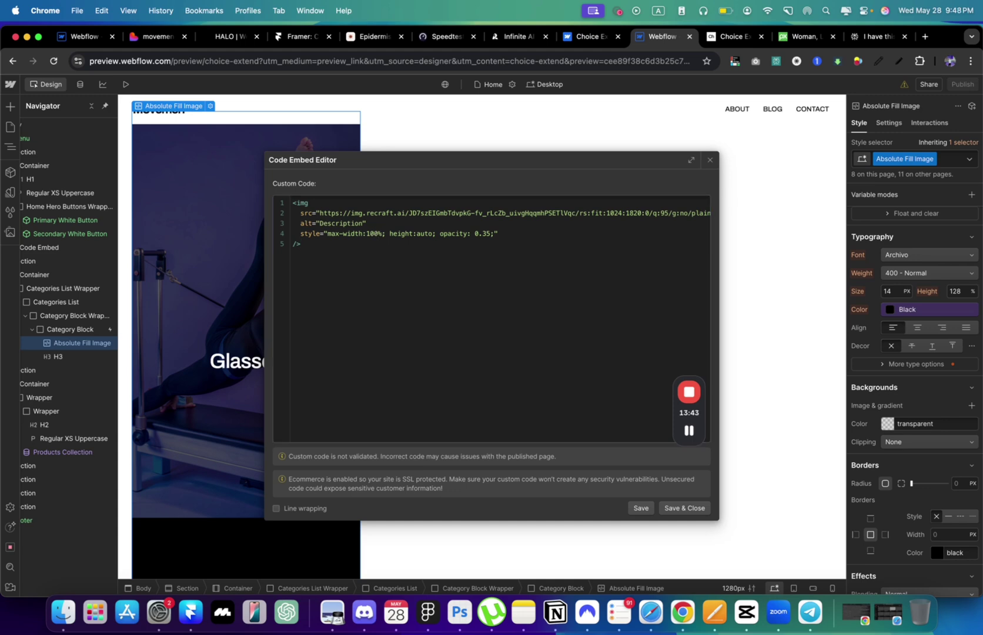
click(712, 157)
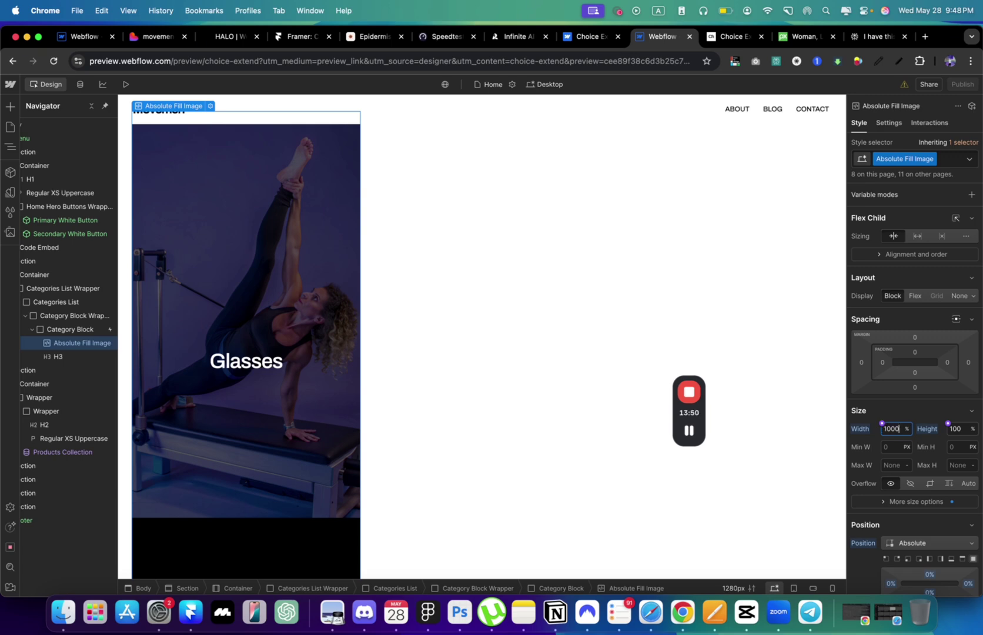
text(px)
key(Return)
key(shift+Down)
key(shift+Down)
key(shift+Down)
key(shift+Down)
key(shift+Down)
key(shift+Down)
key(shift+Down)
key(shift+Down)
key(shift+Down)
key(shift+Down)
key(shift+Down)
key(shift+Down)
key(shift+Down)
key(shift+Down)
key(shift+Down)
key(shift+Down)
key(shift+Down)
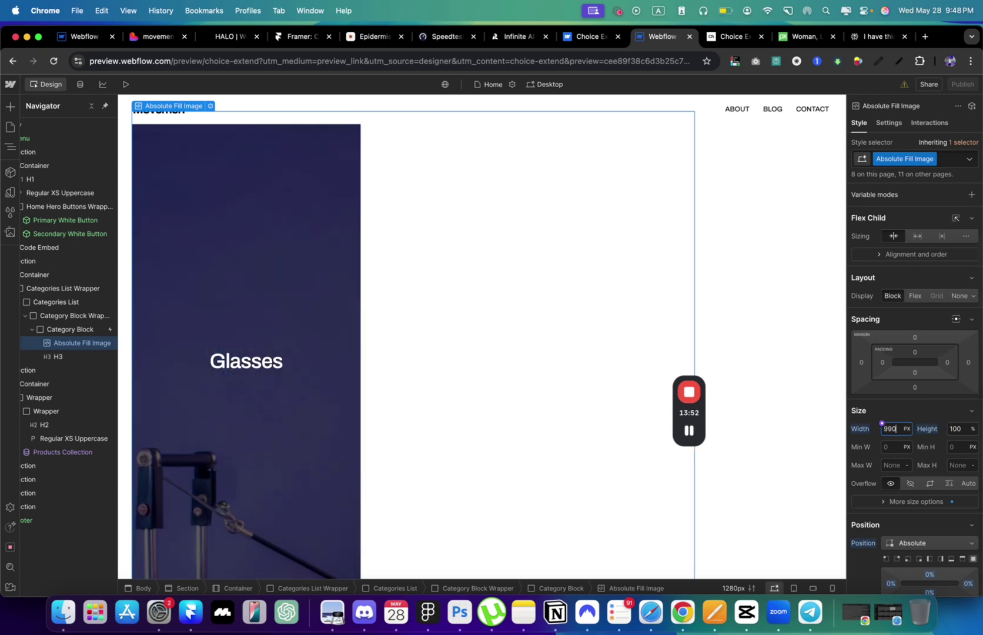
key(shift+Down)
key(shift+Down)
key(shift+Down)
key(shift+Down)
key(shift+Down)
key(shift+Down)
key(shift+Down)
key(shift+Down)
key(shift+Down)
key(shift+Down)
key(shift+Down)
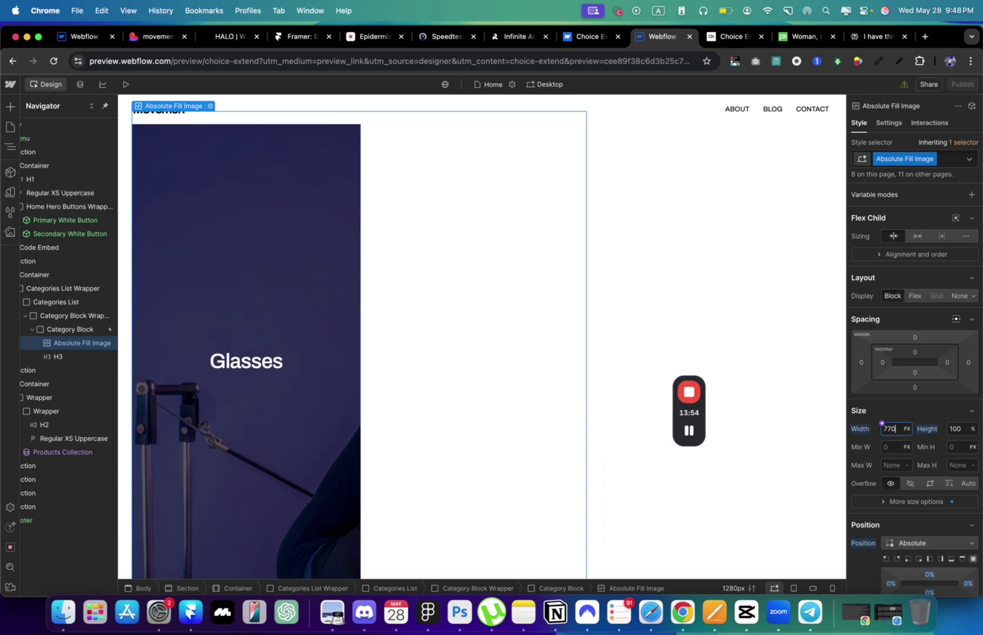
scroll(653, 484, down, 5)
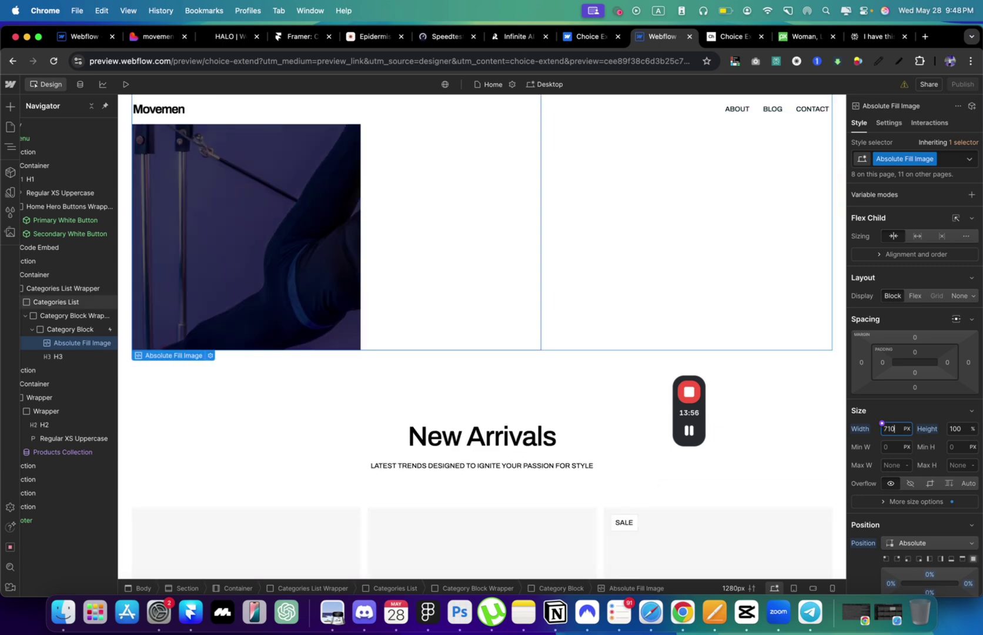
key(shift+Down)
key(shift+Down)
key(shift+Down)
key(shift+Down)
key(shift+Down)
key(shift+Down)
key(shift+Down)
key(shift+Down)
key(shift+Down)
key(shift+Down)
key(shift+Down)
key(shift+Down)
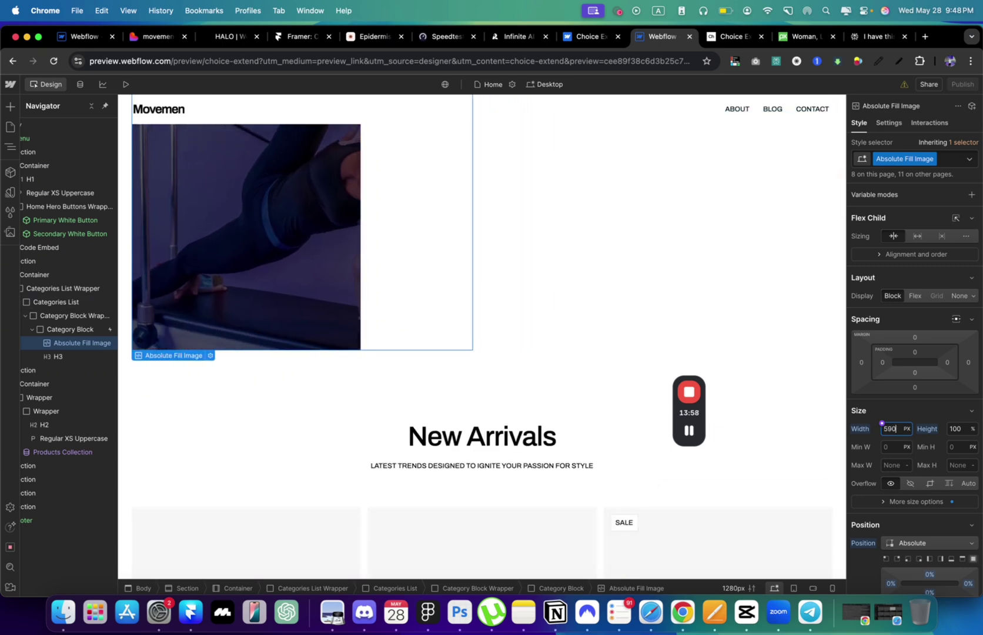
key(shift+Down)
key(shift+Down)
key(shift+Down)
key(shift+Down)
key(shift+Down)
key(shift+Down)
key(shift+Down)
key(shift+Down)
key(shift+Down)
key(shift+Down)
key(shift+Down)
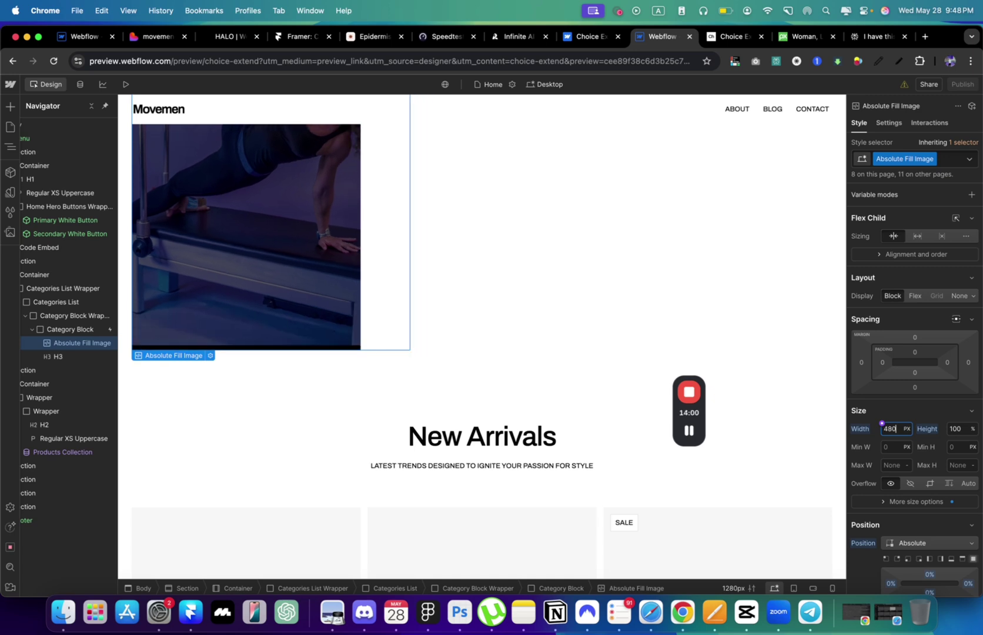
key(shift+Up)
key(shift+Up)
key(shift+Up)
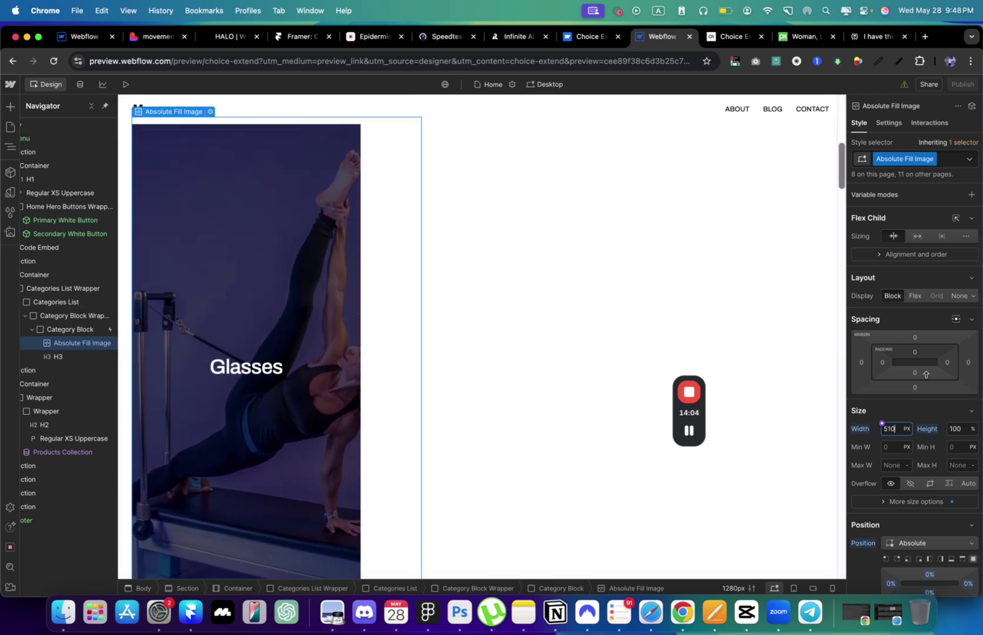
- Shift the image sideways within the card by setting its left position offset to -12%
drag(947, 362, 918, 365)
key(super+z)
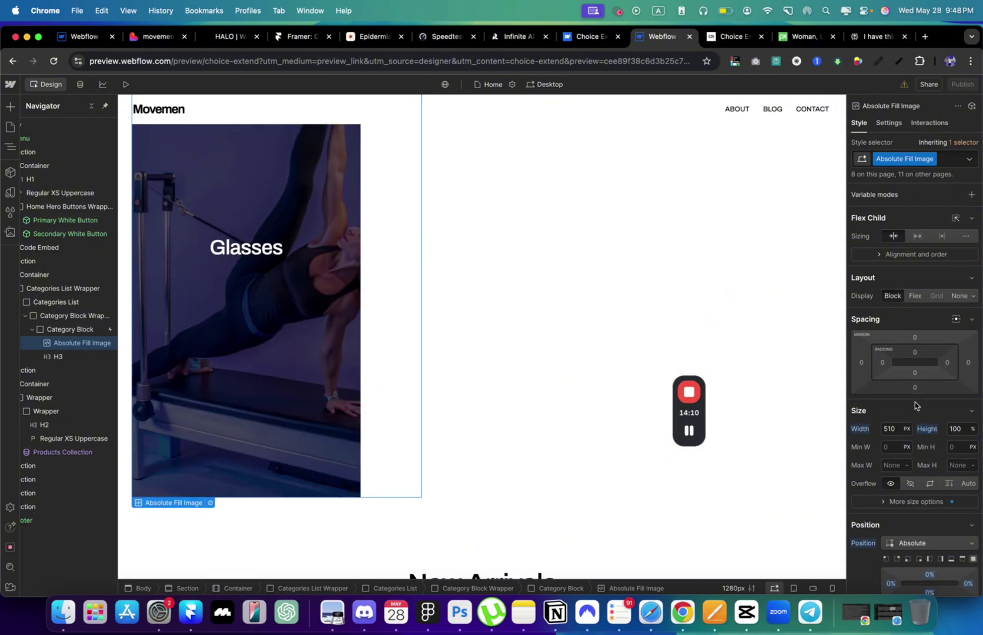
scroll(912, 412, down, 5)
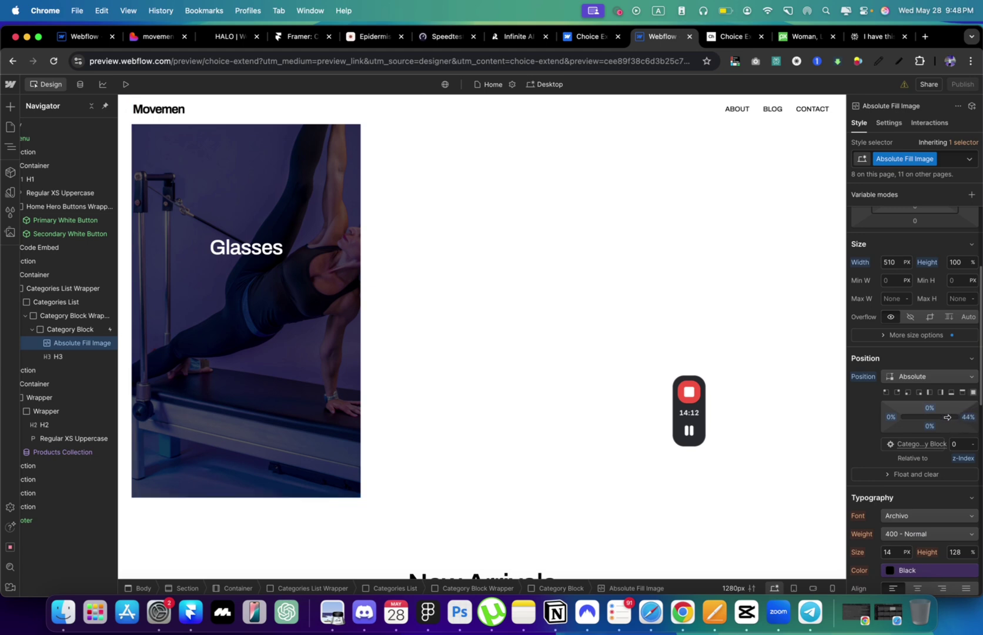
mouse_move(891, 417)
mouse_down()
mouse_move(868, 414)
mouse_move(884, 415)
mouse_up()
scroll(692, 357, up, 3)
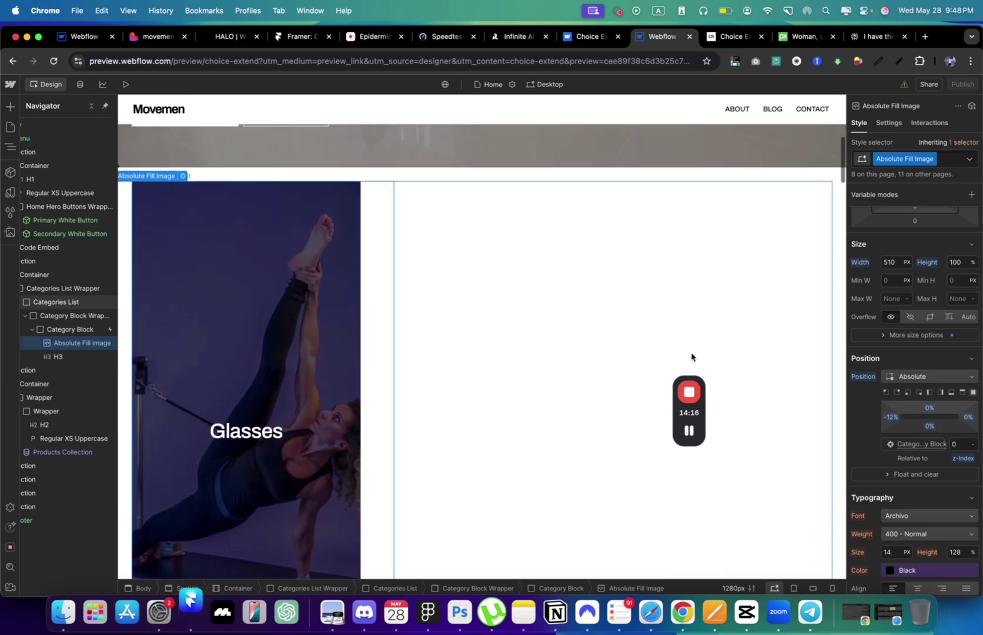
scroll(594, 302, up, 10)
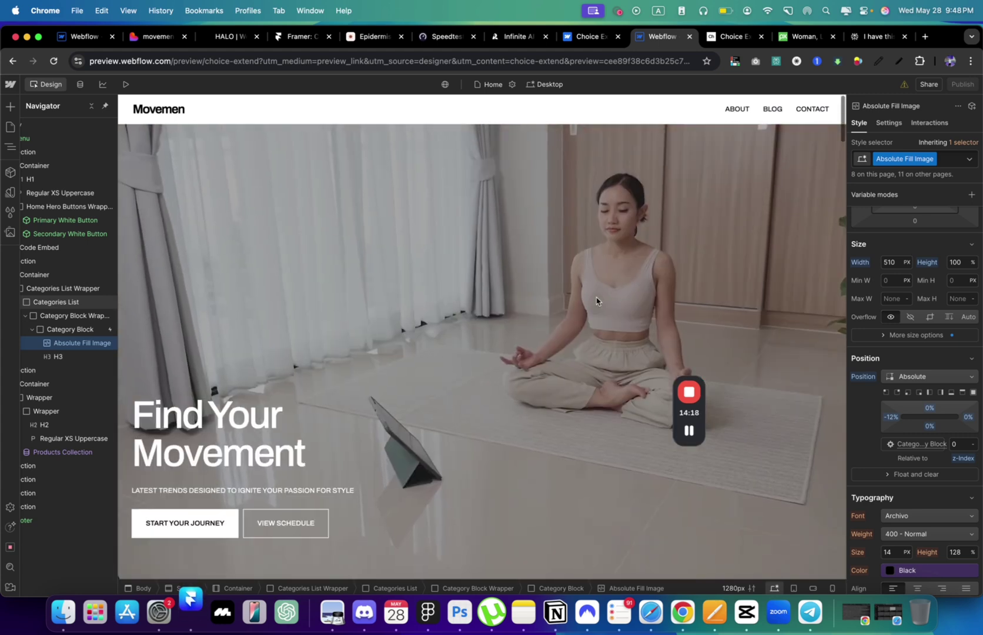
scroll(597, 301, down, 9)
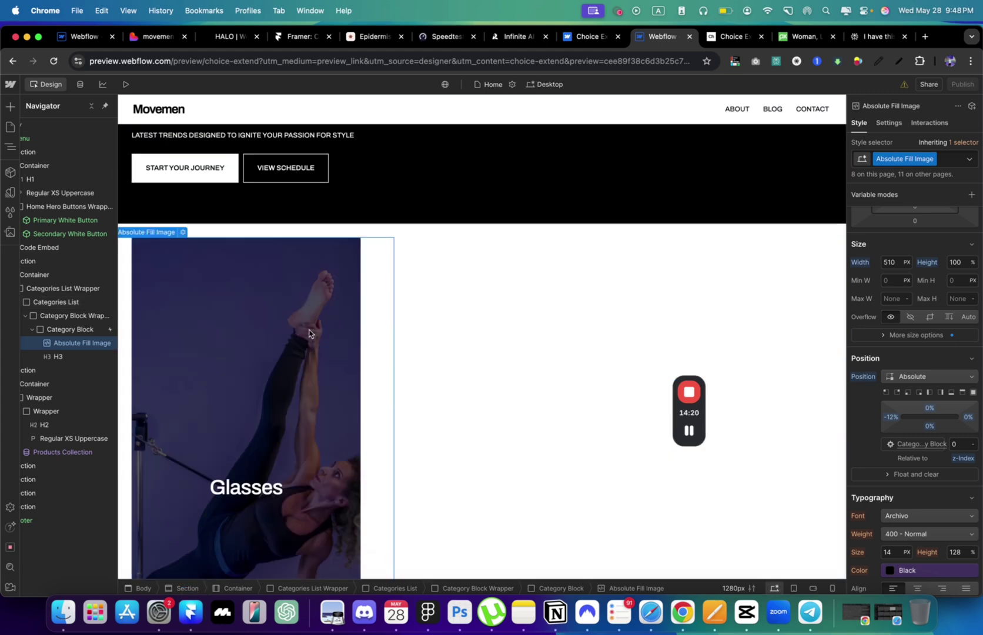
- Change the image opacity in the card's embed code to 0.85 and save the code
click(184, 233)
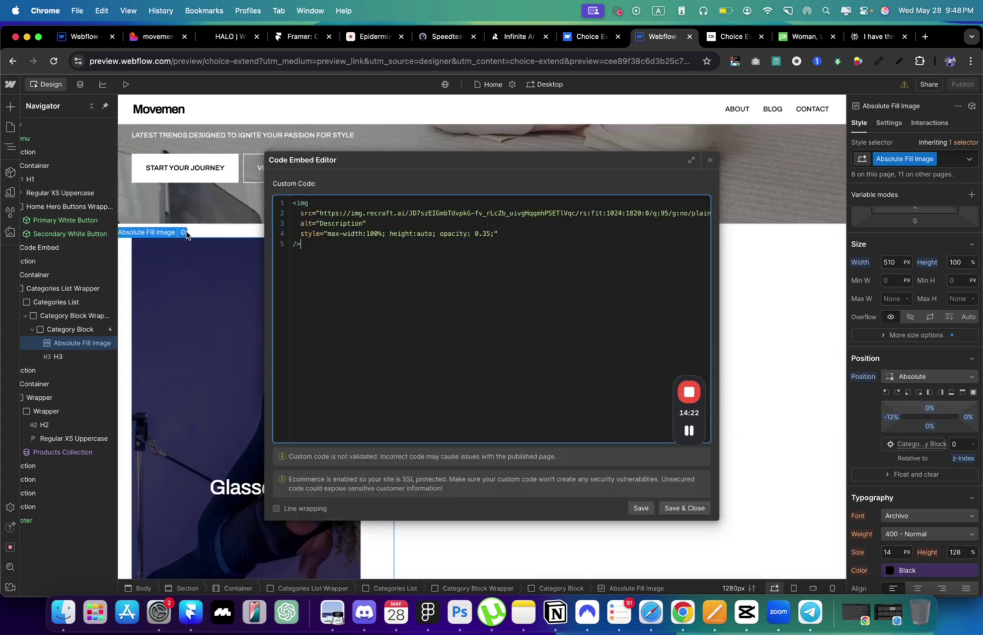
click(488, 233)
key(BackSpace)
text(8)
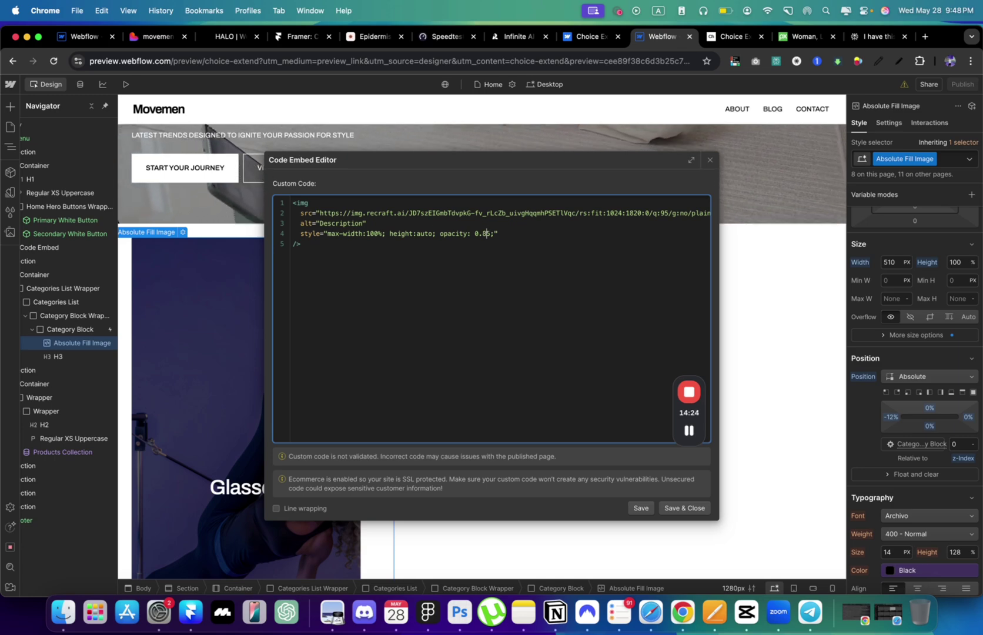
click(682, 508)
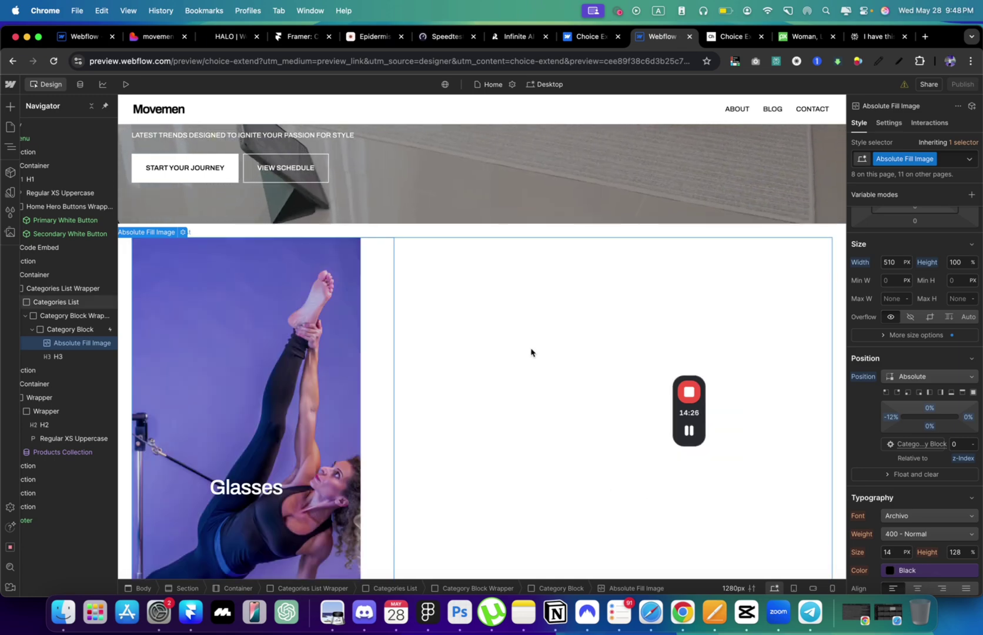
- Switch to the Lovable draft and capture the "Reformer Pilates" card title
key(super+Tab)
key(super+Tab)
key(super+2)
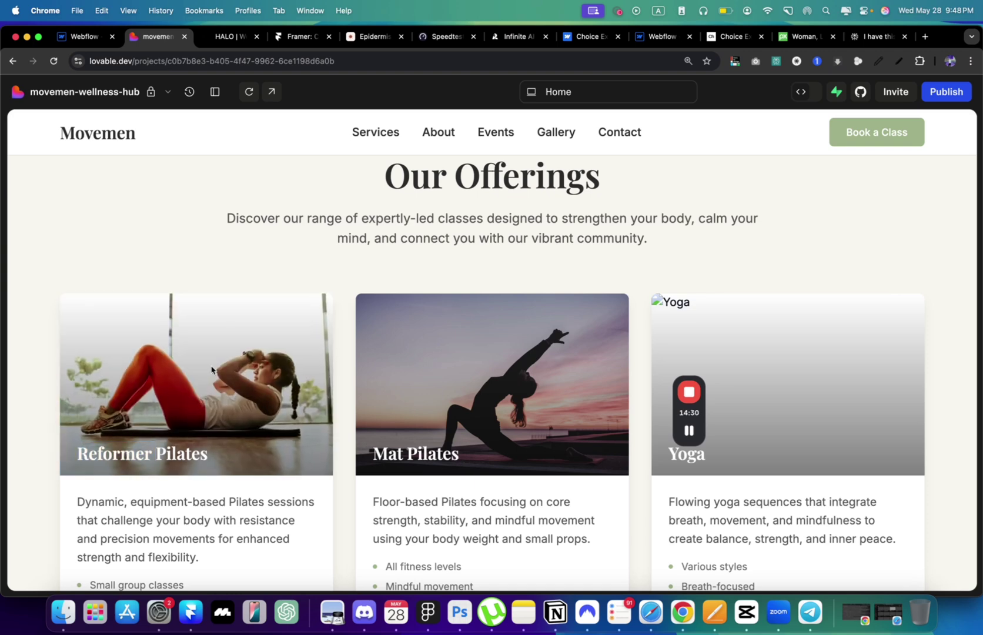
drag(207, 423, 48, 475)
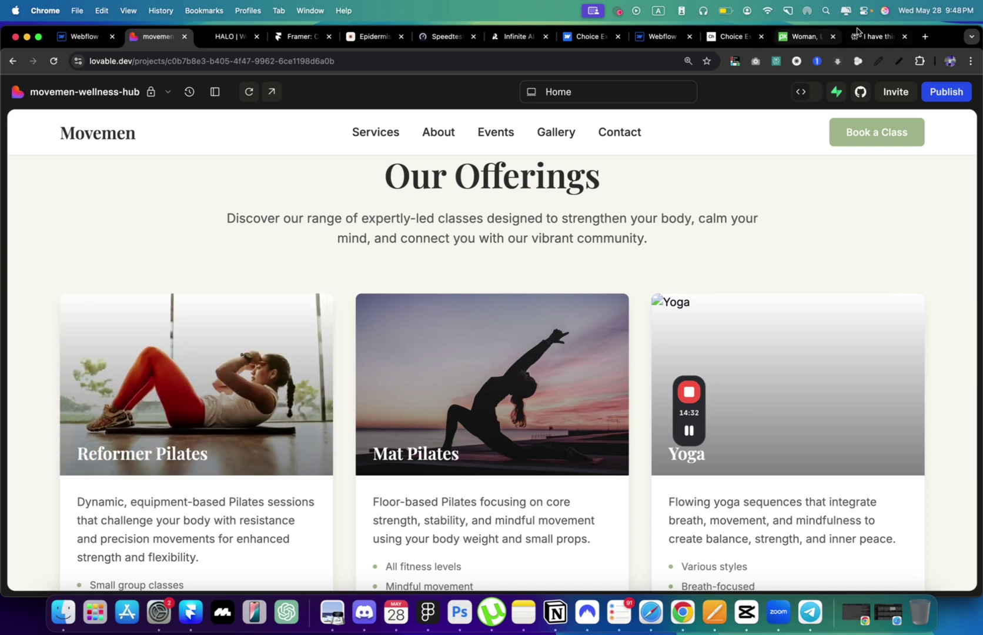
- Switch back to the Webflow designer and replace the category card's "Glasses" heading with "Reformer Pilates"
click(651, 39)
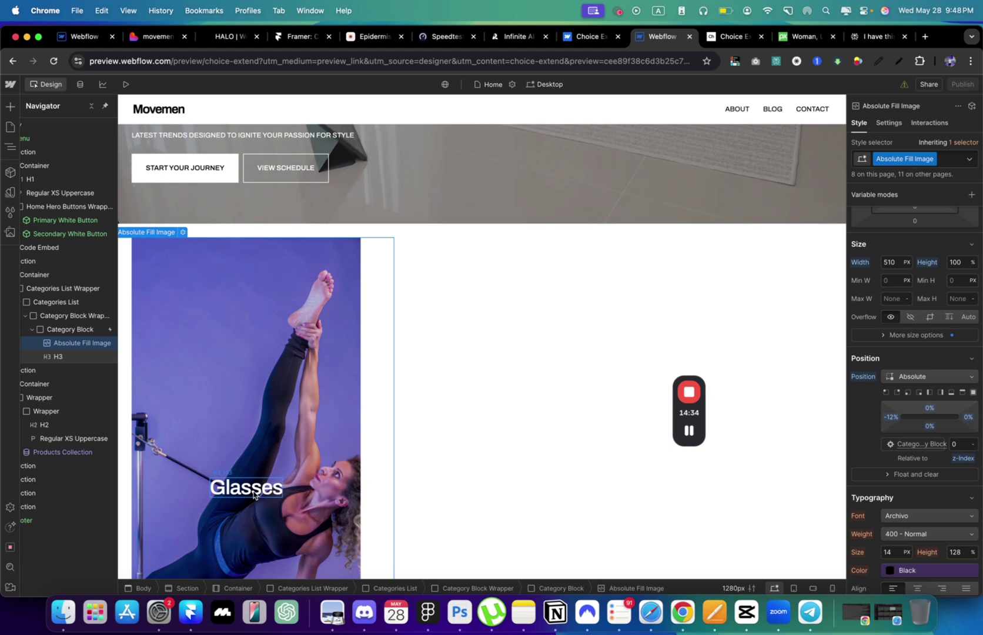
key(super+a)
key(super+v)
key(super+v)
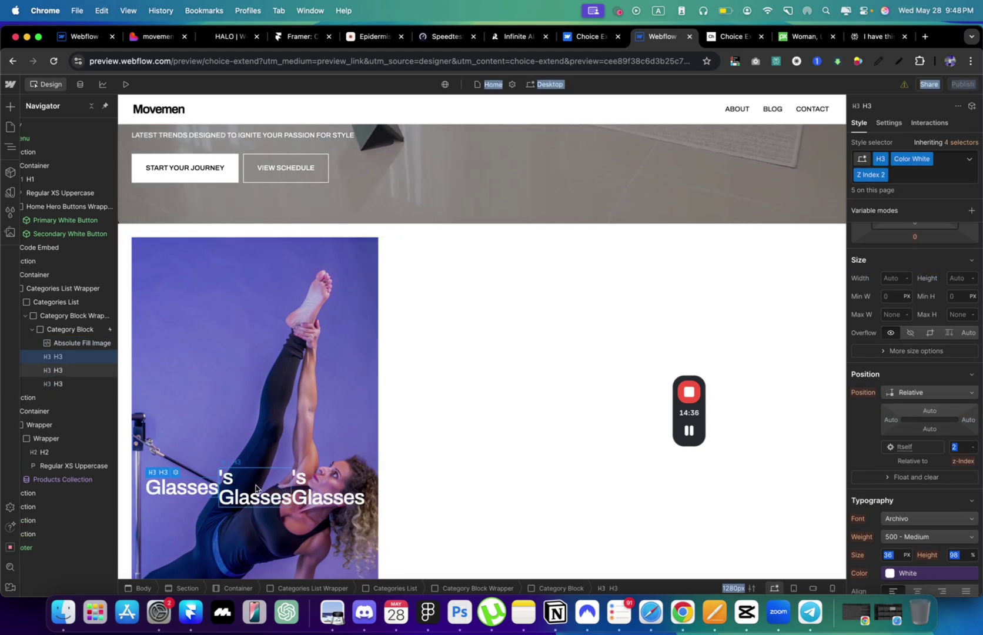
key(super+z)
key(super+z)
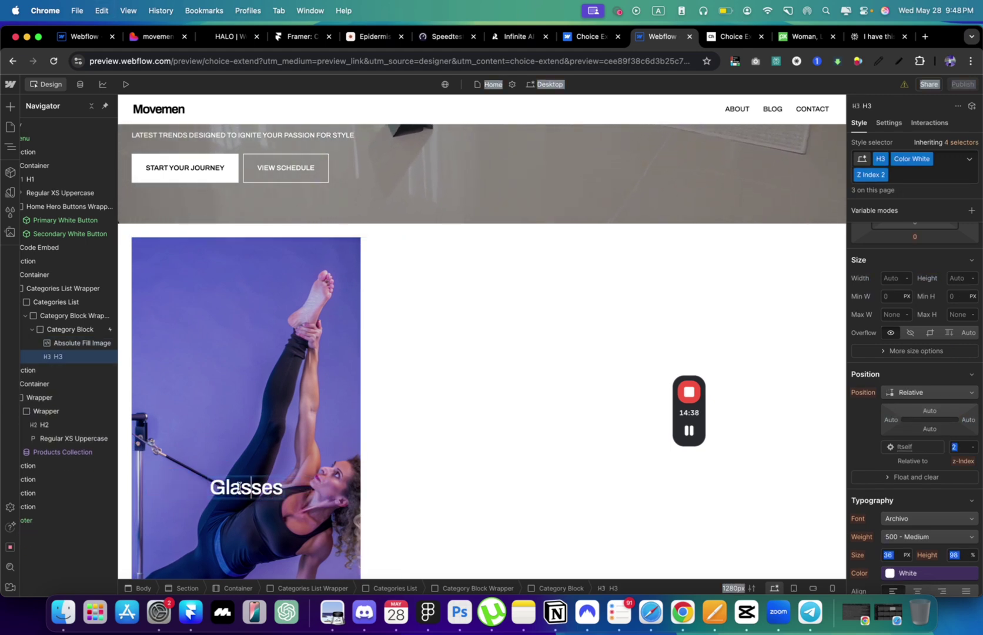
key(super+z)
click(294, 241)
scroll(294, 237, down, 2)
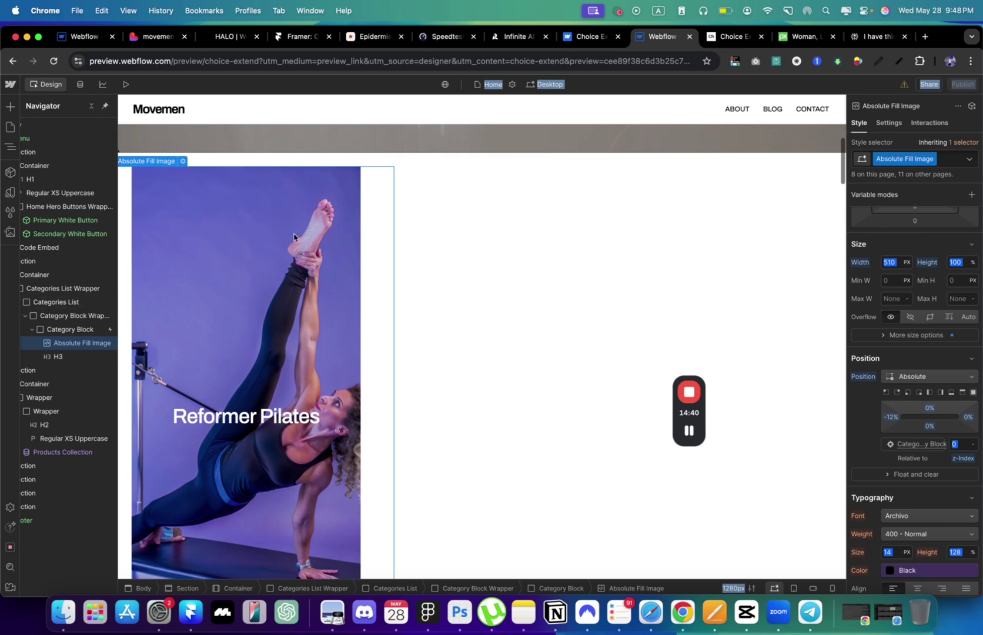
- Duplicate the Reformer Pilates category block twice inside the Categories List to fill the three-column grid
click(55, 316)
click(47, 303)
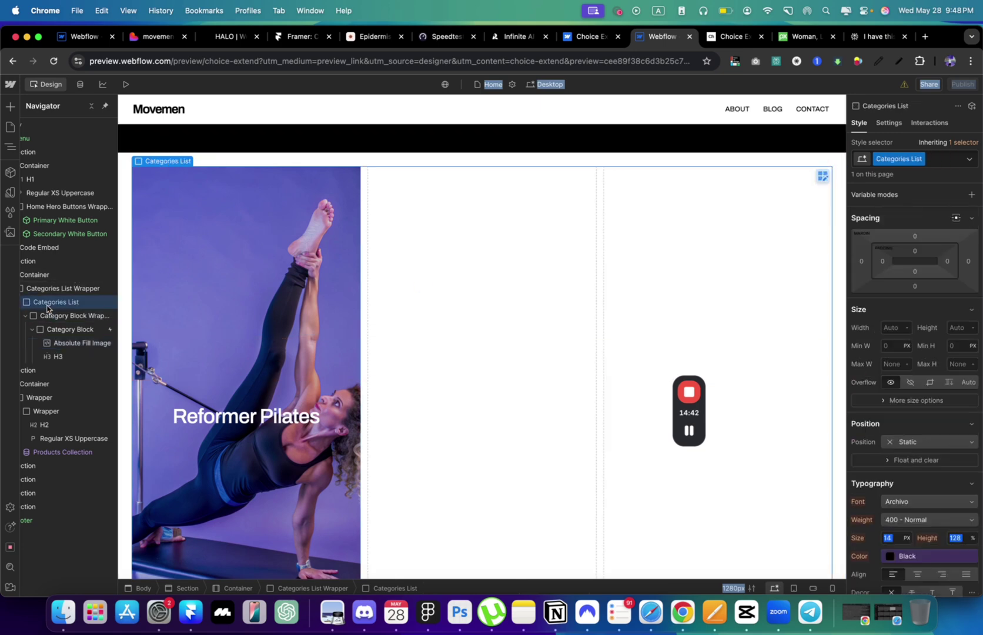
click(47, 316)
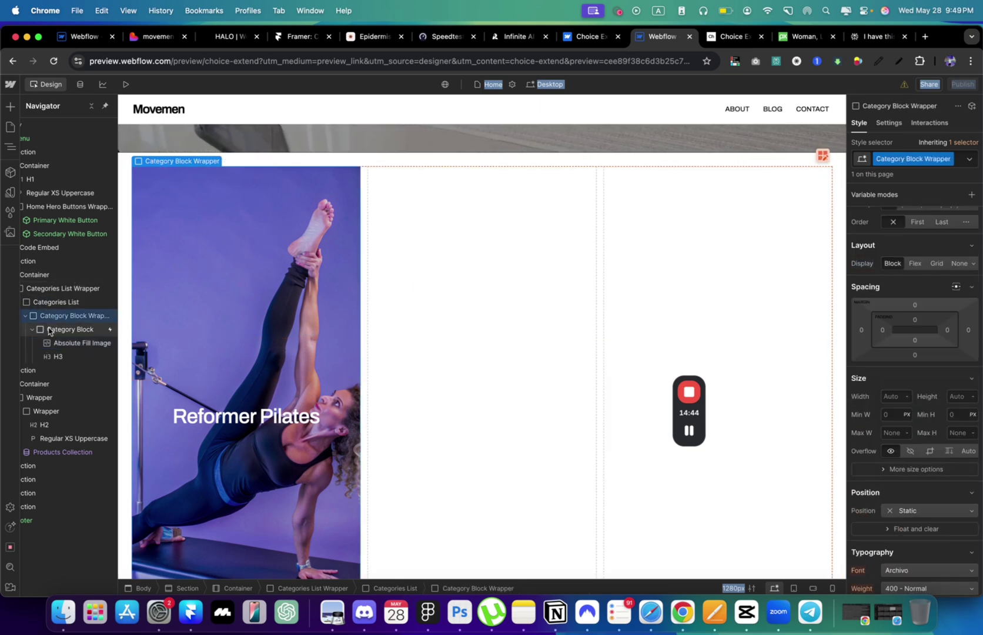
click(49, 329)
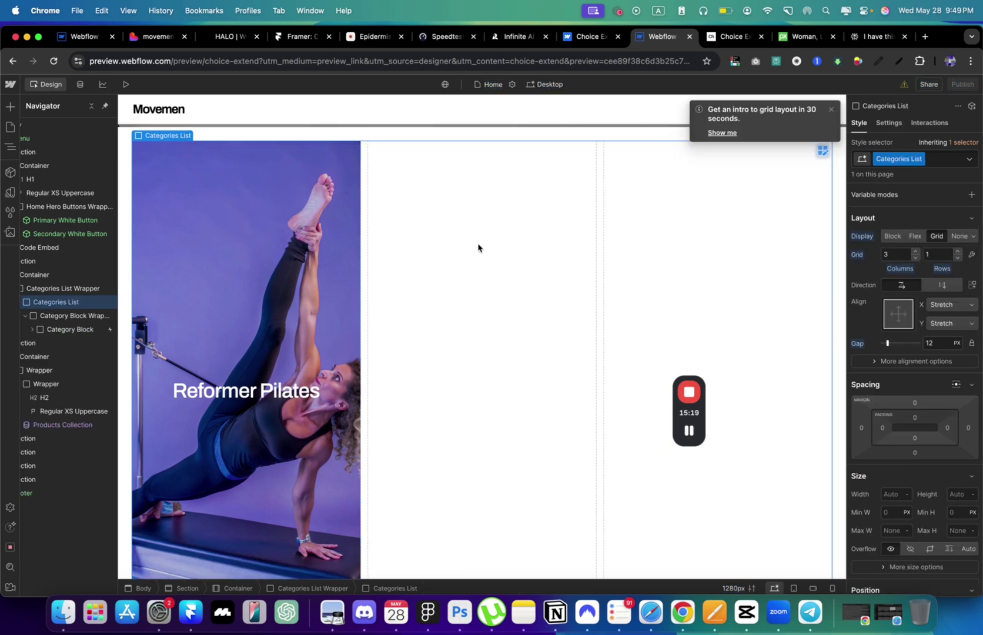
key(super+v)
key(super+v)
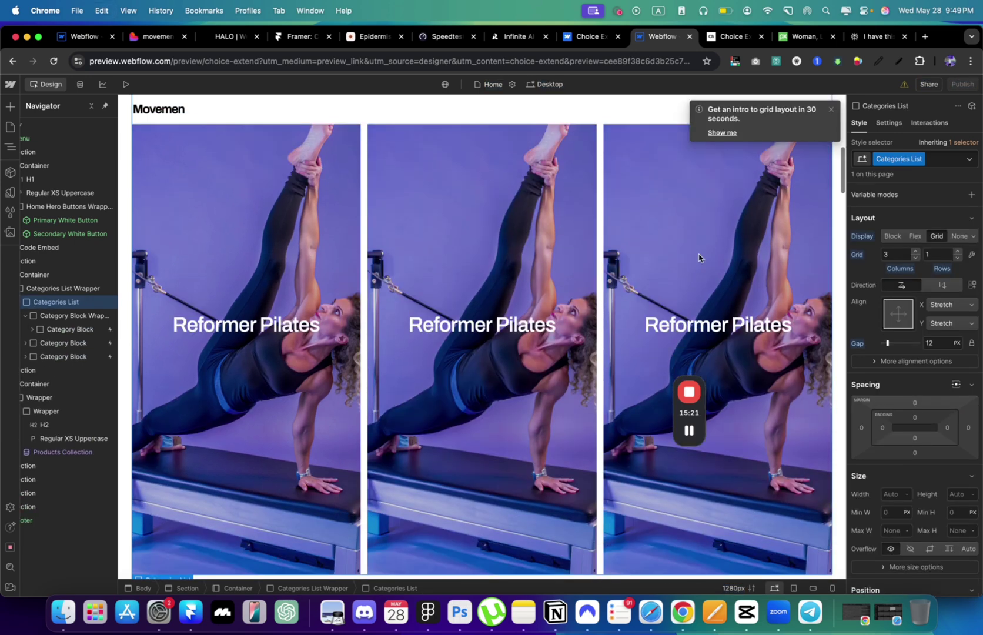
- Capture the "Mat Pilates" title from the Lovable draft and use it as the middle card's heading in Webflow
click(154, 36)
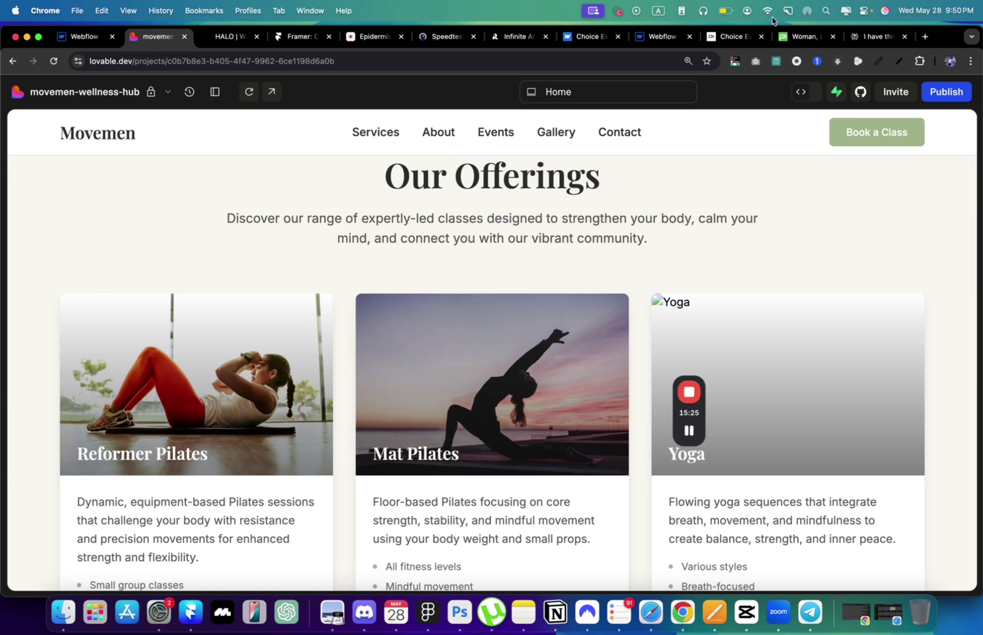
click(664, 39)
click(482, 325)
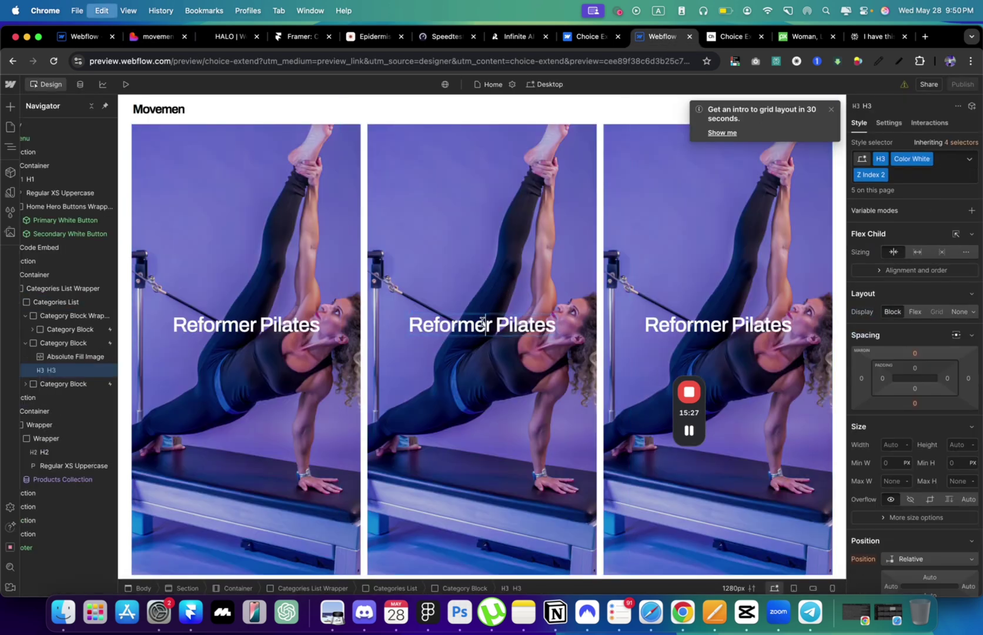
- Capture the "Yoga" title from the Lovable draft and replace the third card's heading in Webflow with it
click(158, 37)
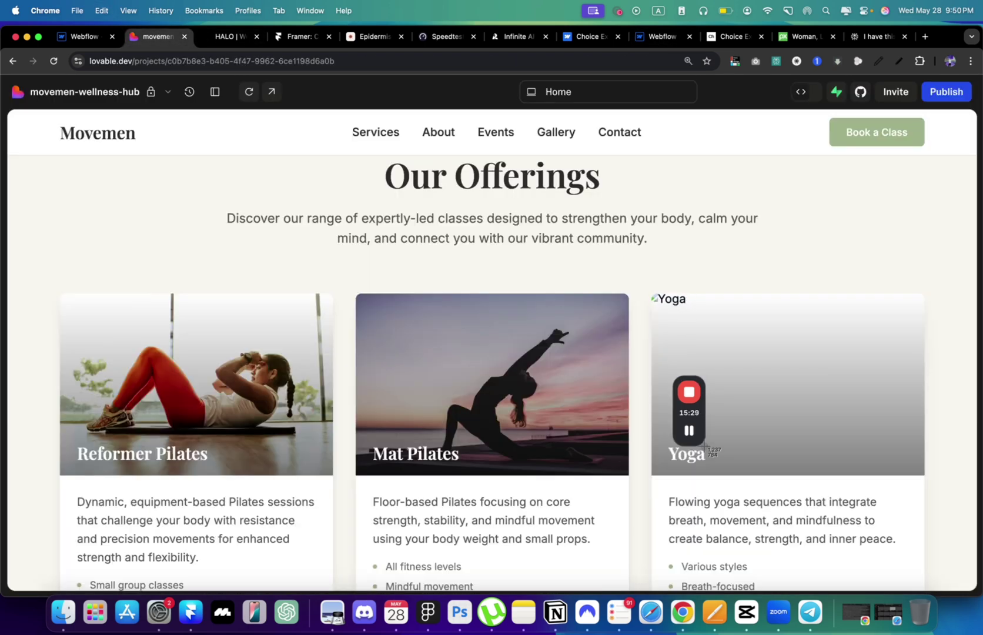
key(Escape)
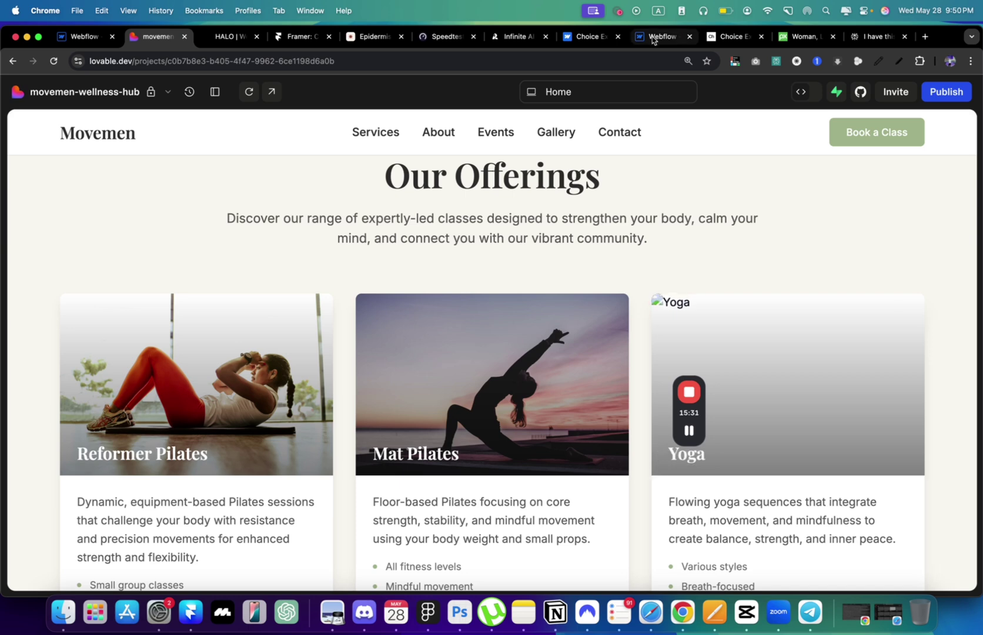
click(656, 38)
click(711, 325)
double_click(711, 325)
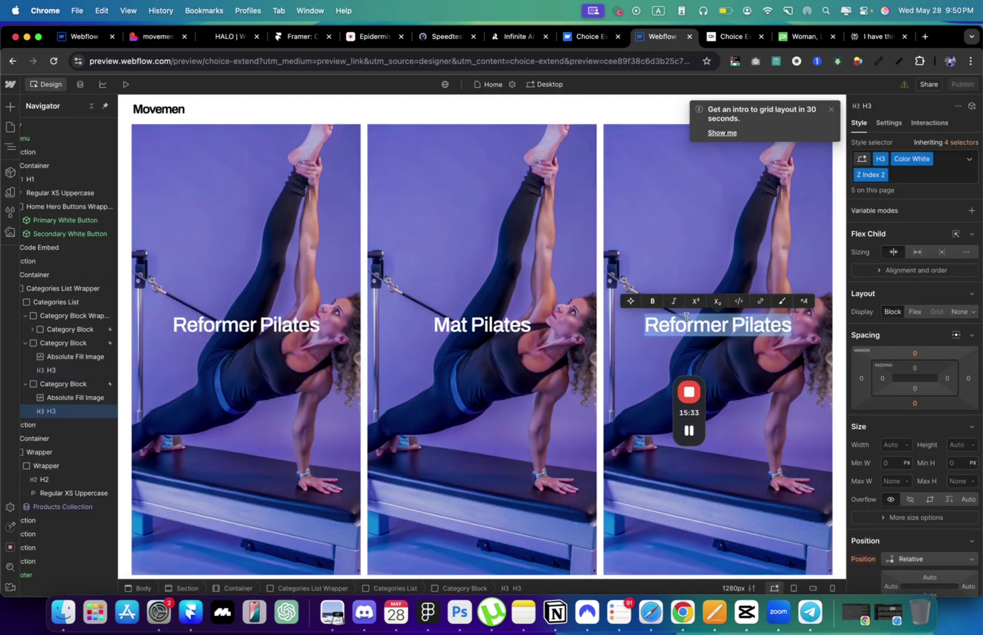
text(Yoga)
- Switch to Safari and open the Recraft canvas containing the generated Pilates image set
key(super+Tab)
key(super+shift+Tab)
key(super+shift+Tab)
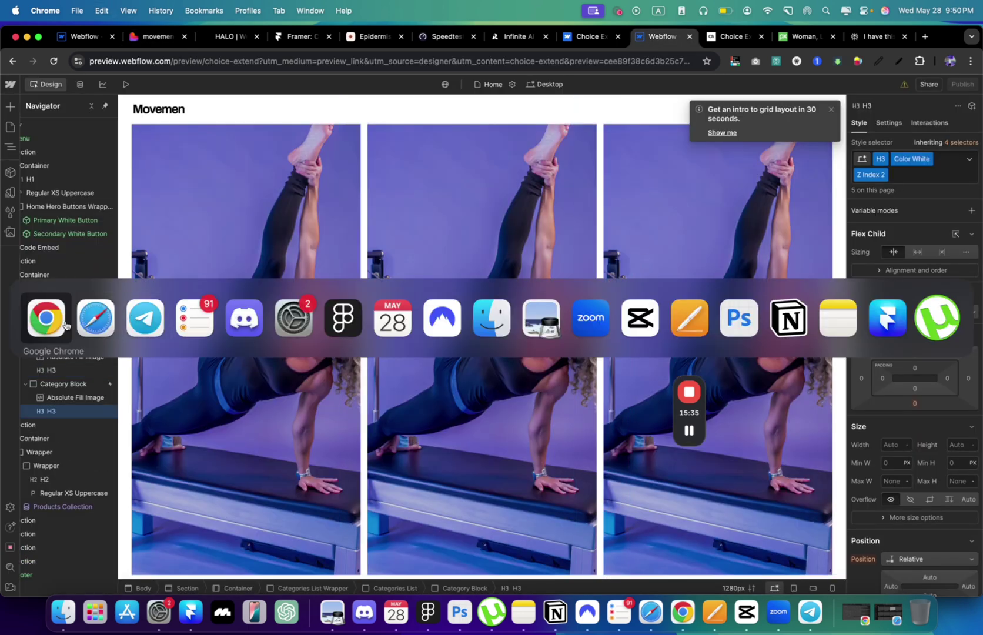
key(super+Tab)
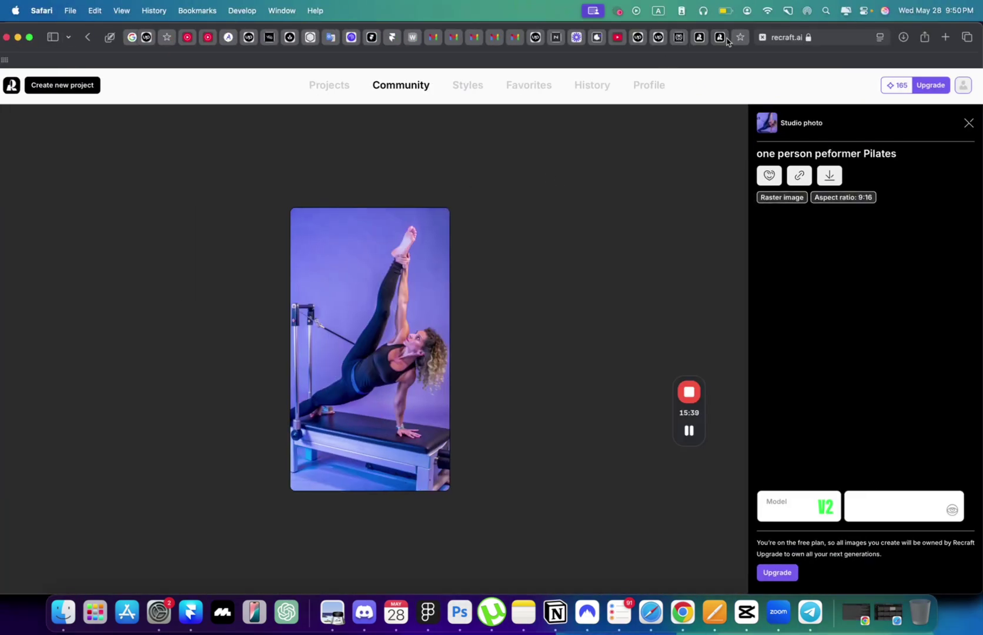
click(721, 38)
scroll(582, 182, up, 2)
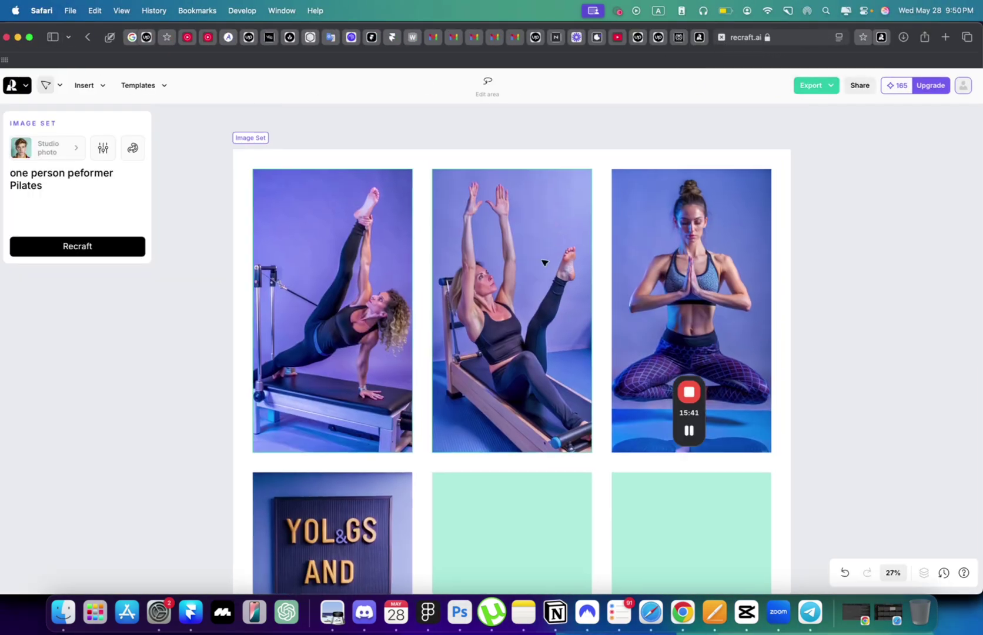
- Try to copy the Mat Pilates image from the Recraft canvas and load it in the image page tab
right_click(544, 262)
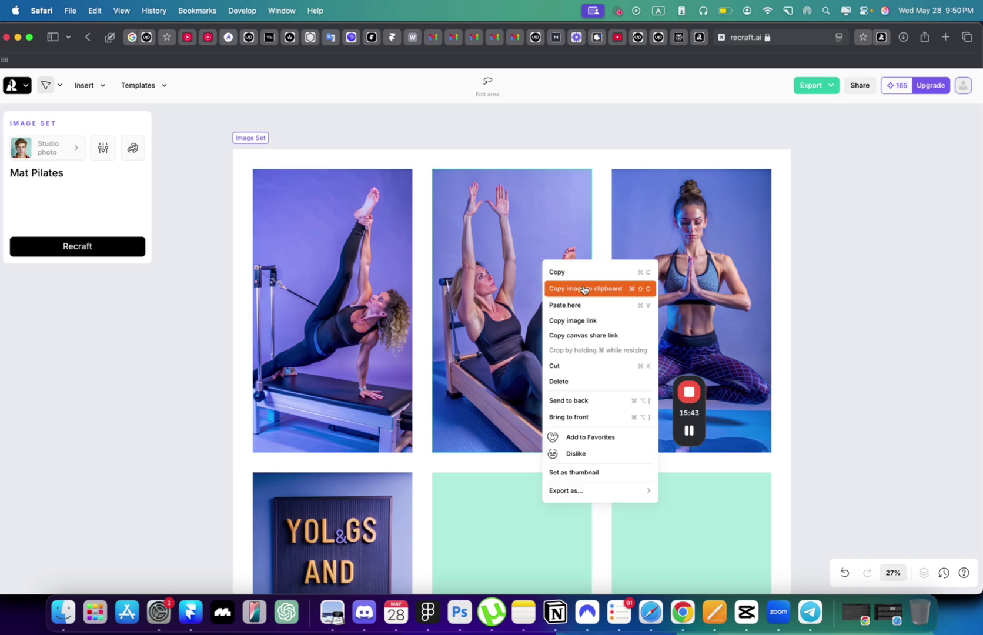
click(566, 287)
click(880, 38)
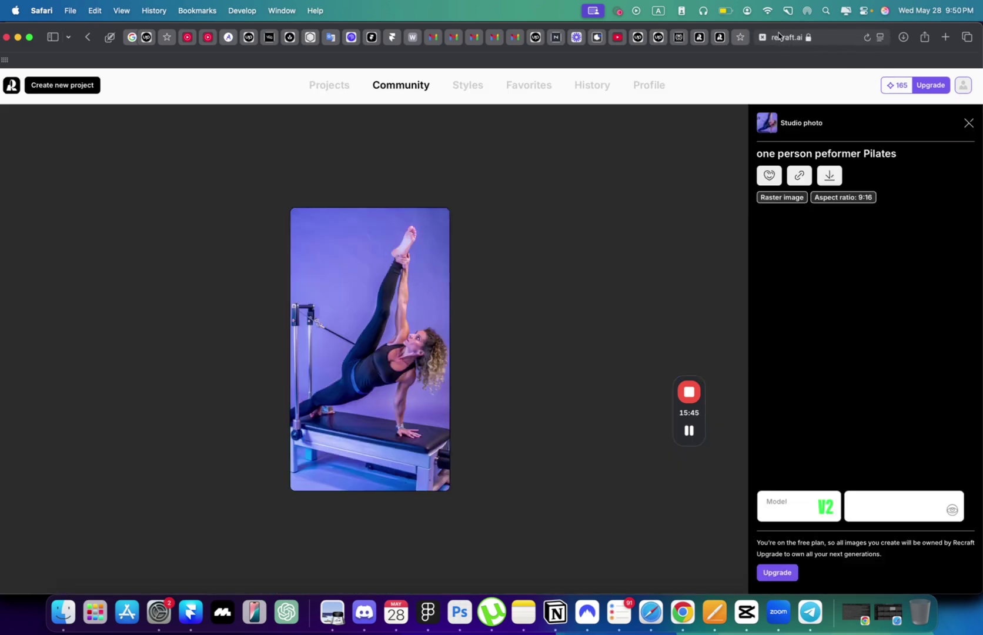
click(778, 36)
key(Escape)
click(702, 36)
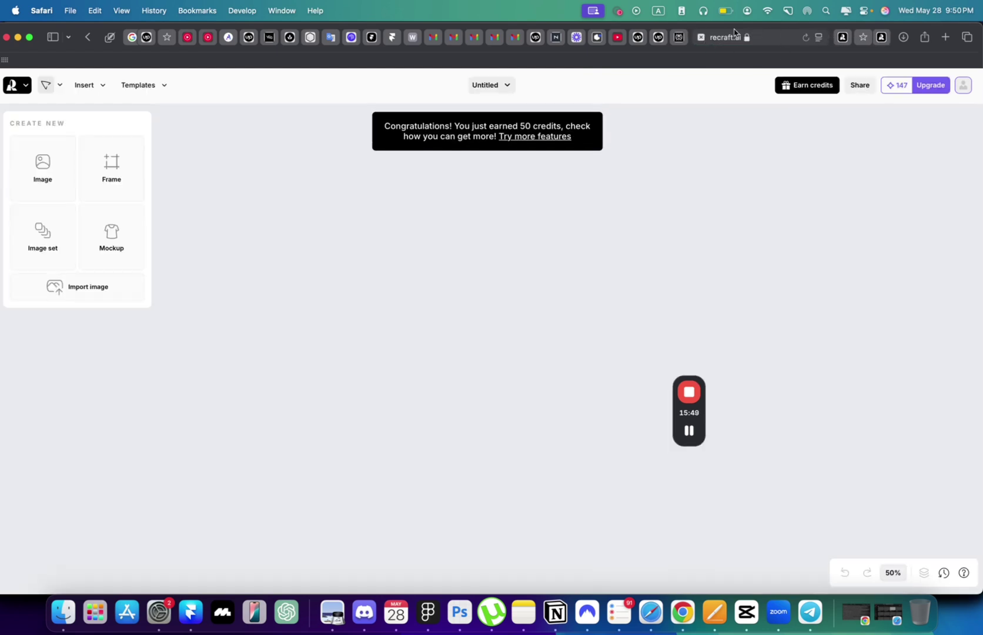
- Copy the Mat Pilates image's link from the canvas, open its Recraft page and copy the image address
right_click(514, 242)
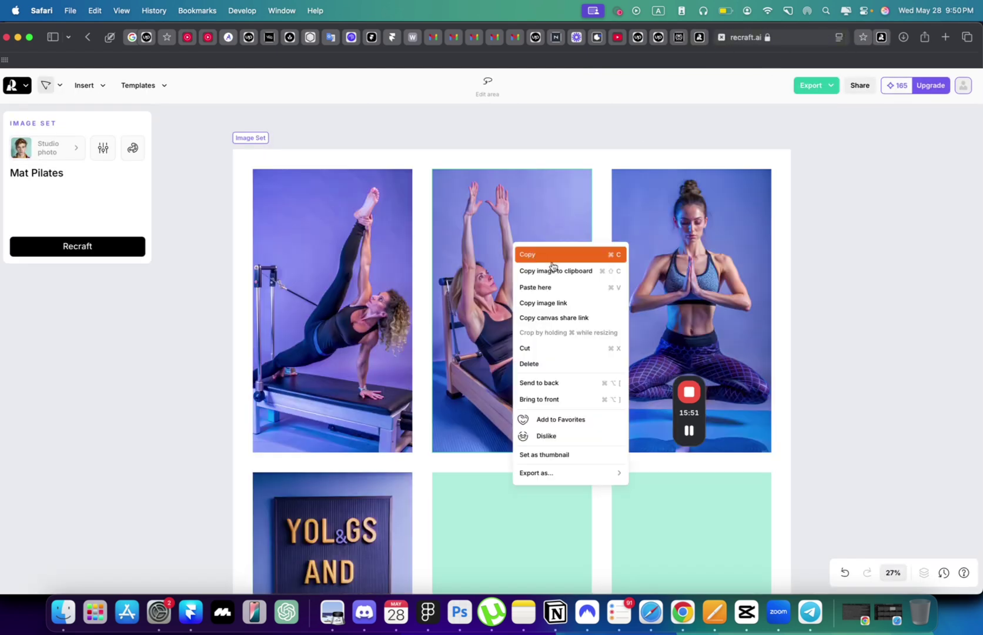
click(579, 317)
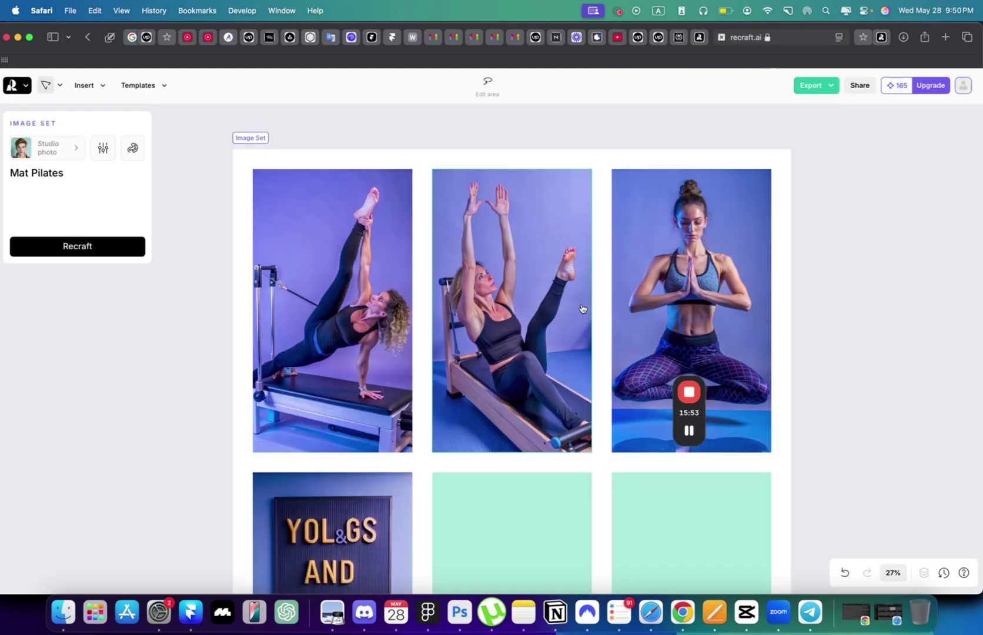
click(881, 37)
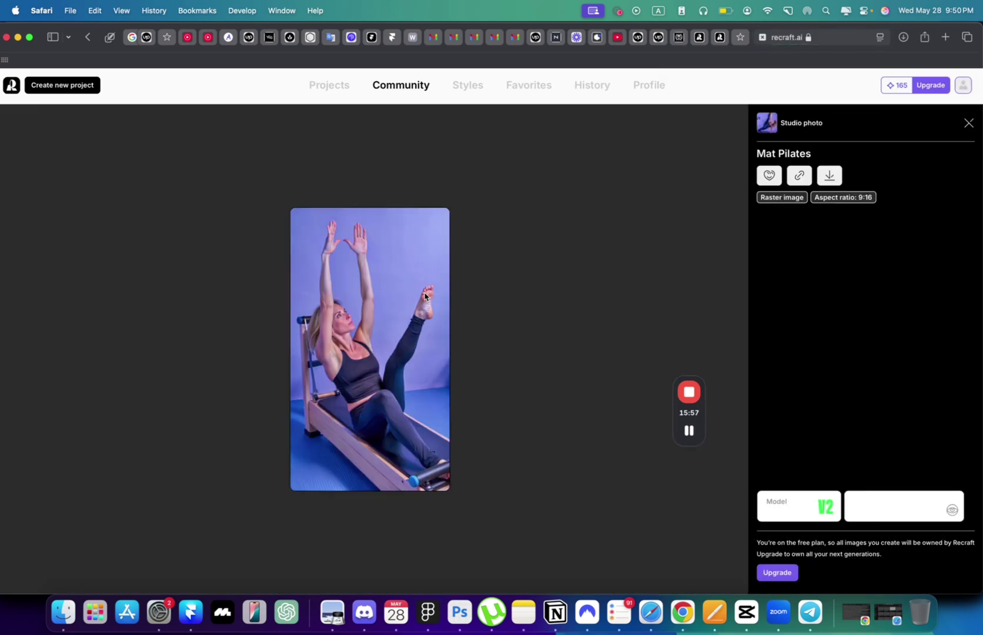
right_click(426, 289)
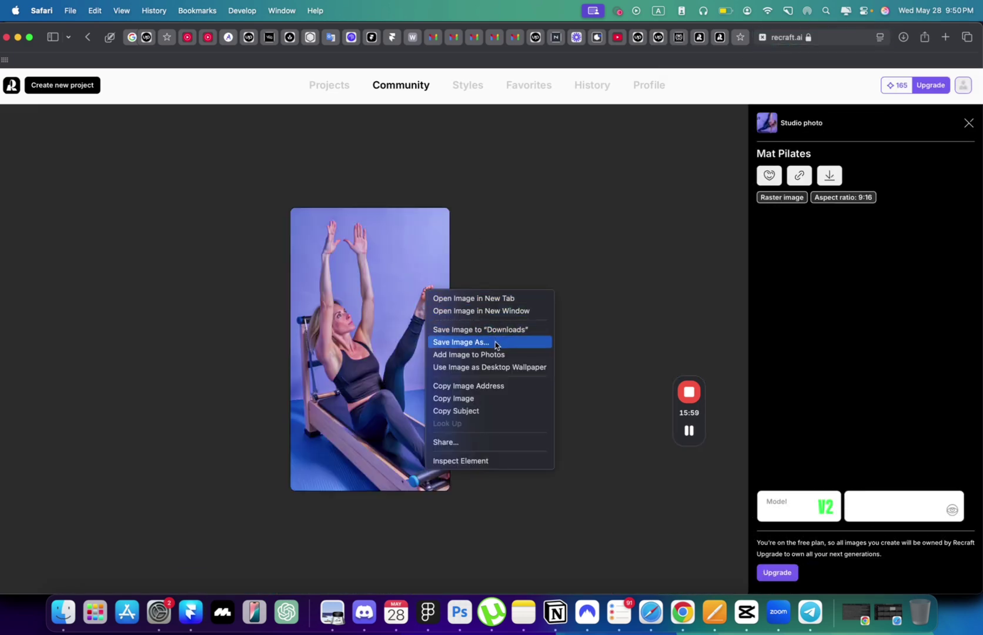
click(491, 388)
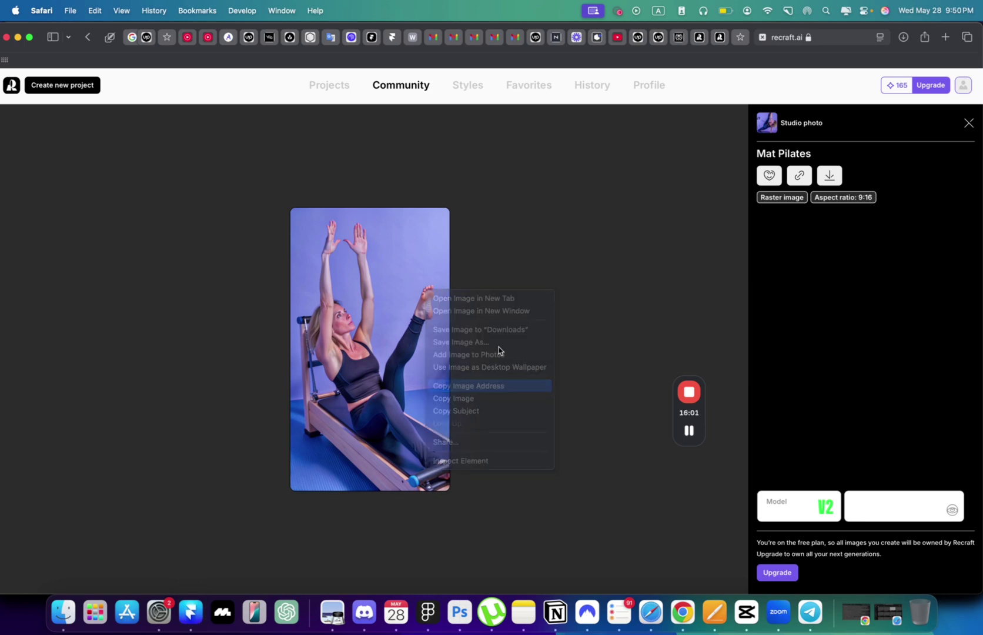
- Replace the src URL in the Mat Pilates card's code embed with the copied image address and save it in Webflow
key(super+Tab)
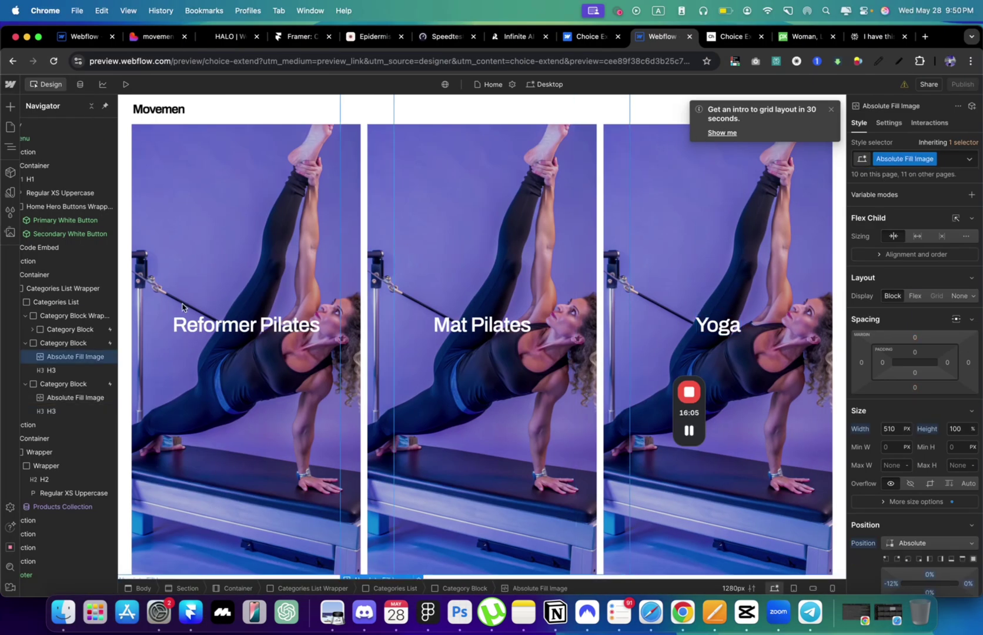
double_click(83, 356)
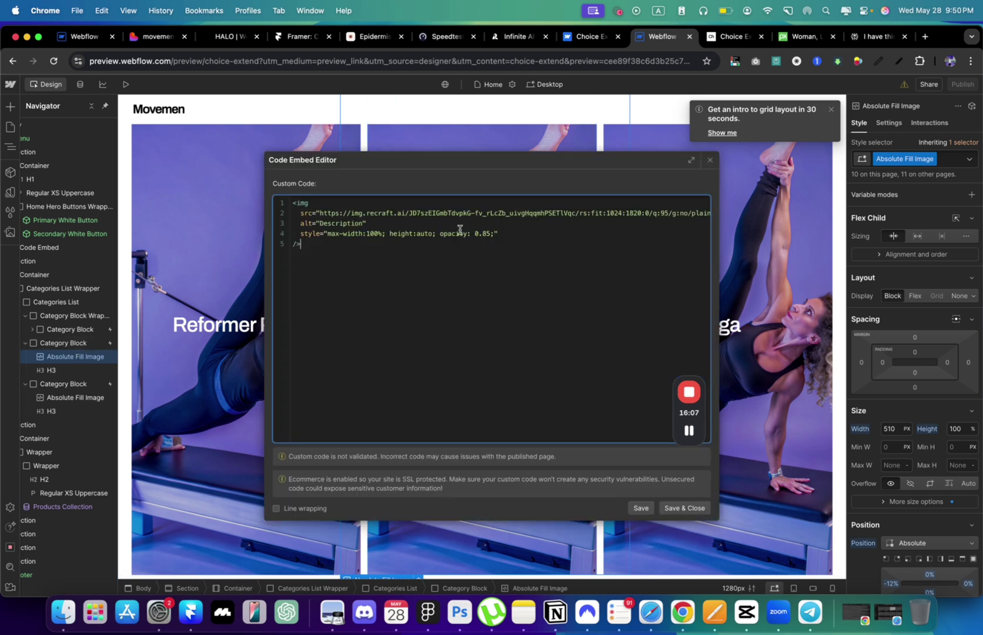
triple_click(321, 213)
key(super+v)
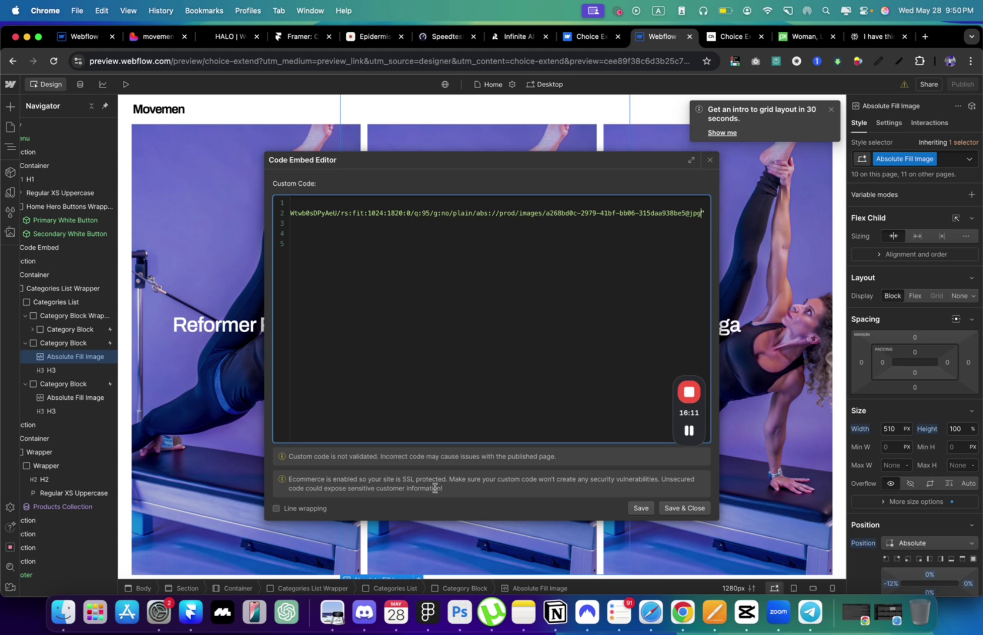
click(693, 509)
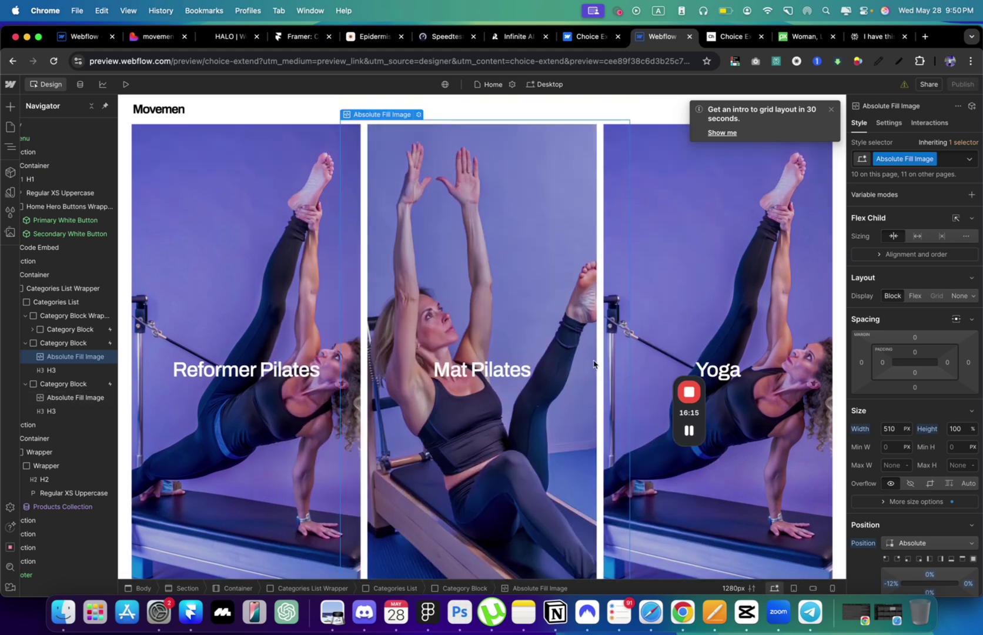
scroll(594, 363, down, 2)
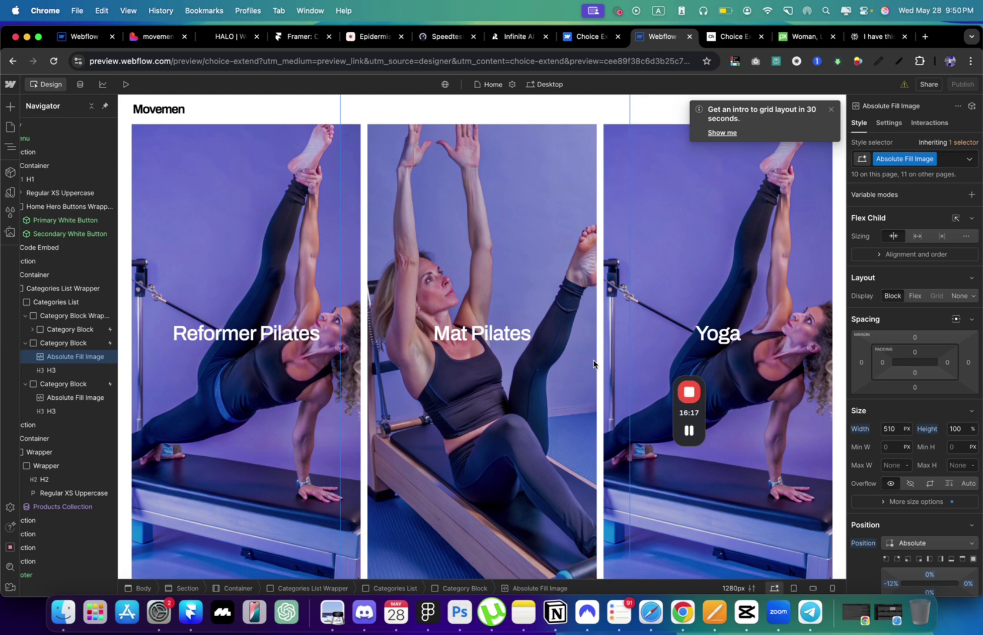
- Return to the Recraft canvas in Safari and change the Mat Pilates image's prompt to "Pilates on Mat"
click(651, 613)
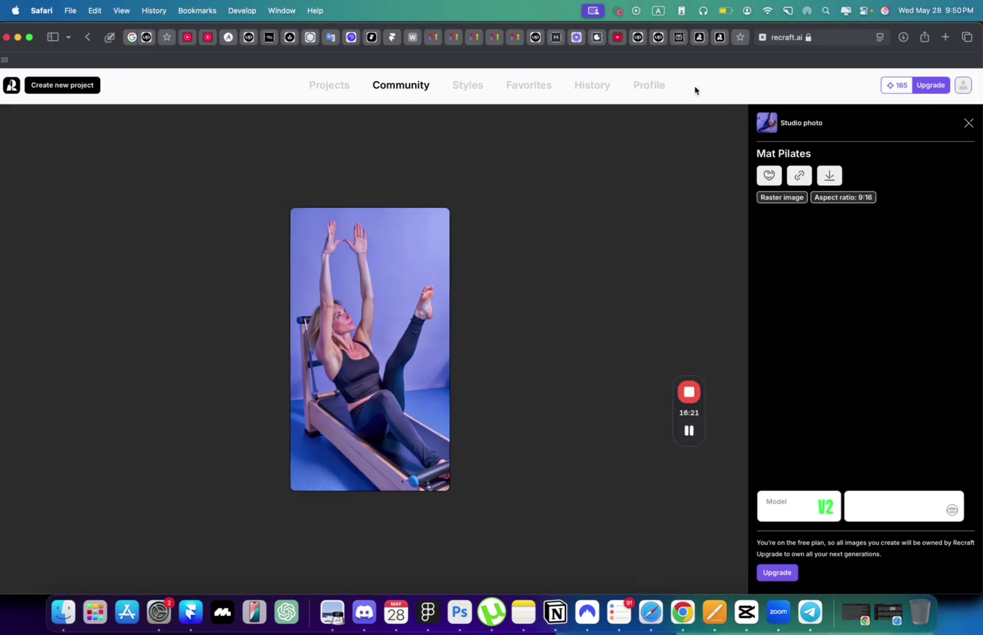
click(717, 39)
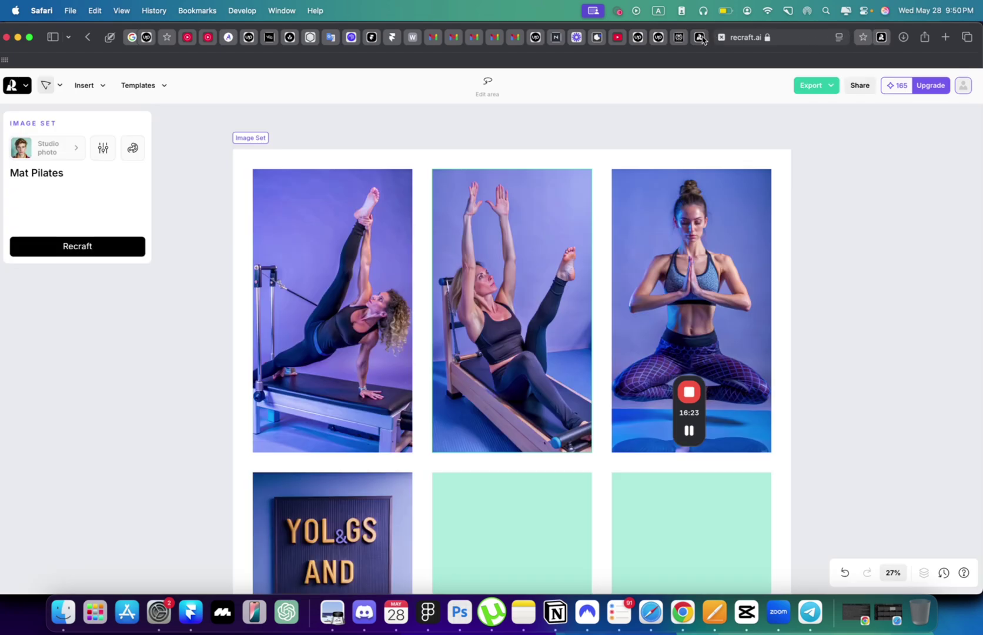
scroll(691, 239, down, 3)
scroll(689, 253, up, 1)
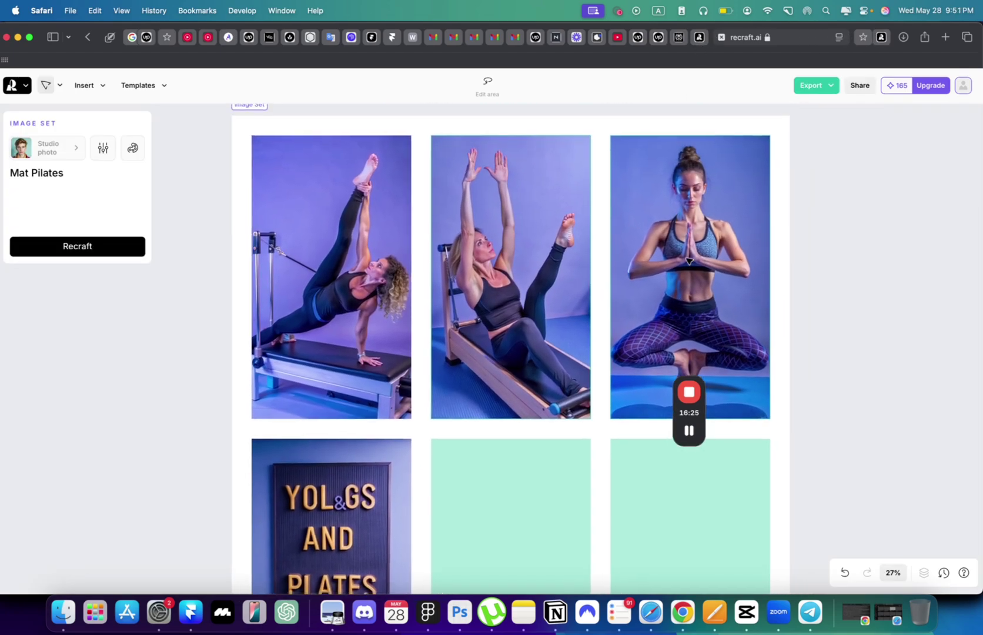
key(ctrl+Right)
key(ctrl+Left)
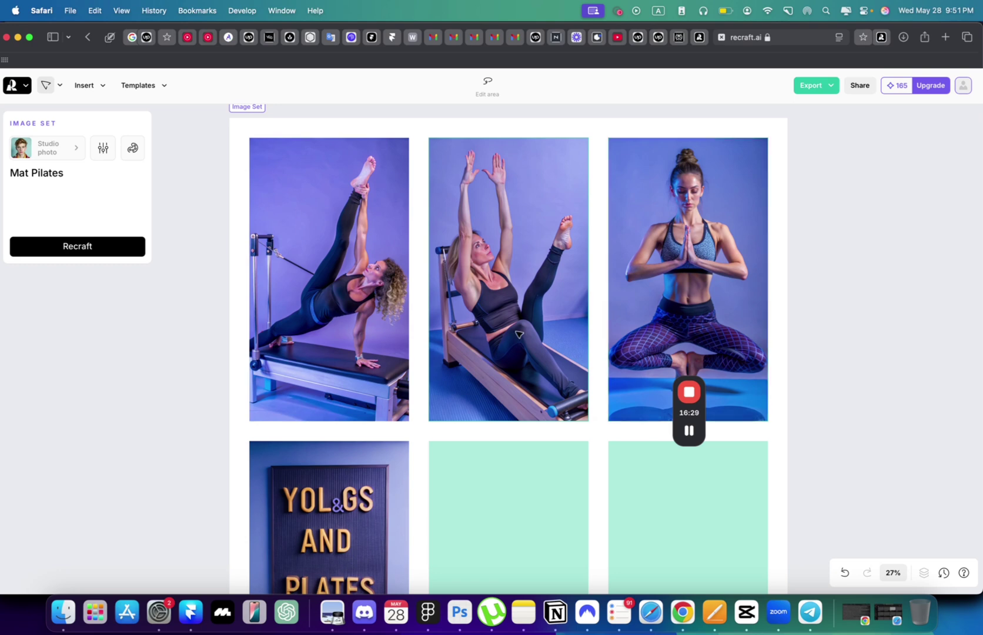
scroll(519, 334, up, 3)
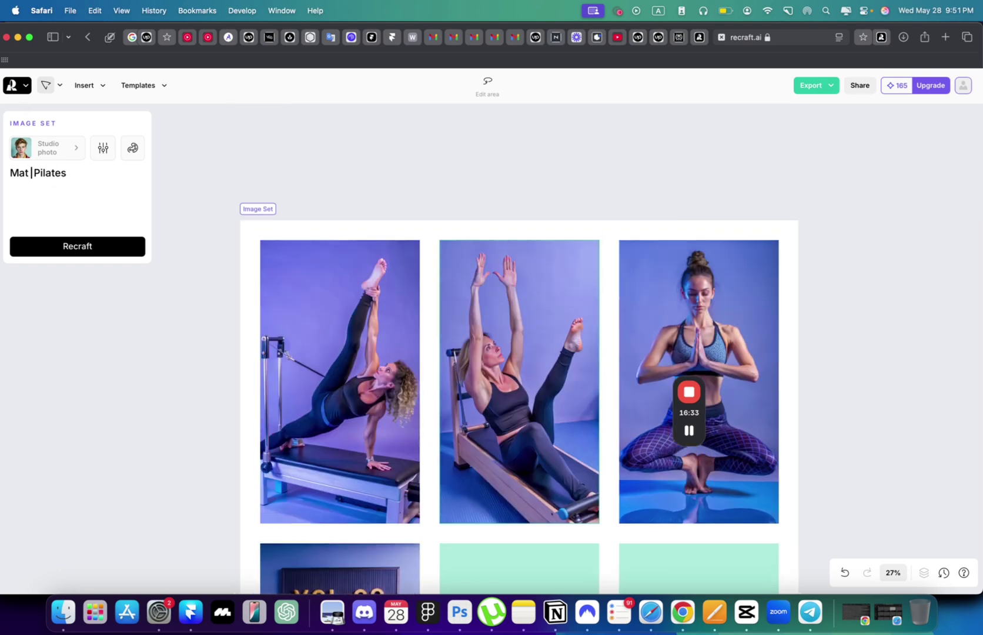
click(44, 173)
key(alt+BackSpace)
text(Mat)
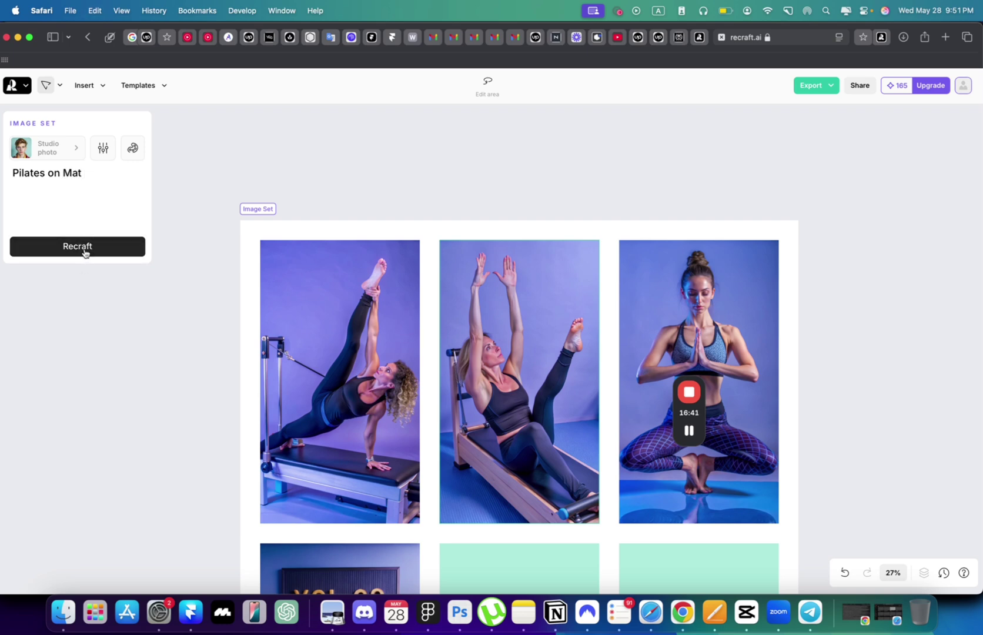
- Generate the middle image from the "Pilates on Mat" prompt and copy the Yoga image's link from the canvas
click(87, 247)
click(708, 286)
right_click(709, 286)
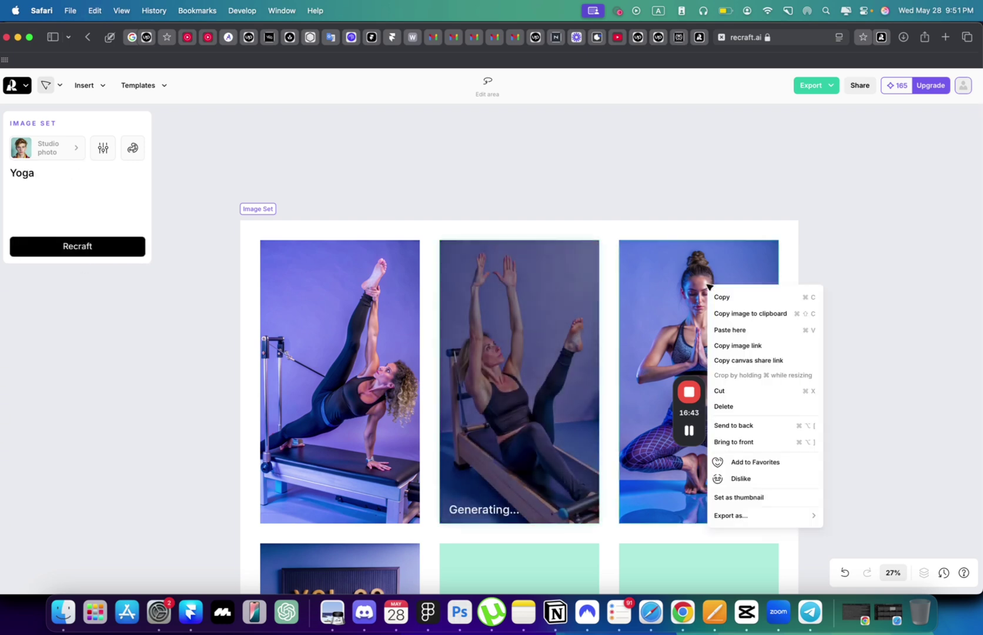
click(743, 346)
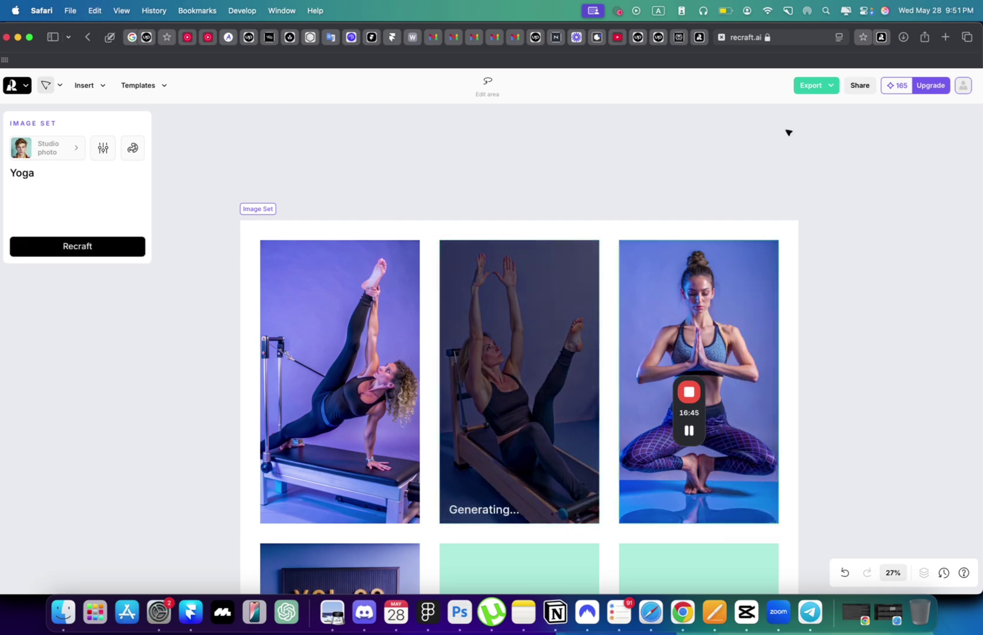
- Load the copied link in the Recraft image page tab and copy the Yoga image's address
click(879, 36)
click(783, 37)
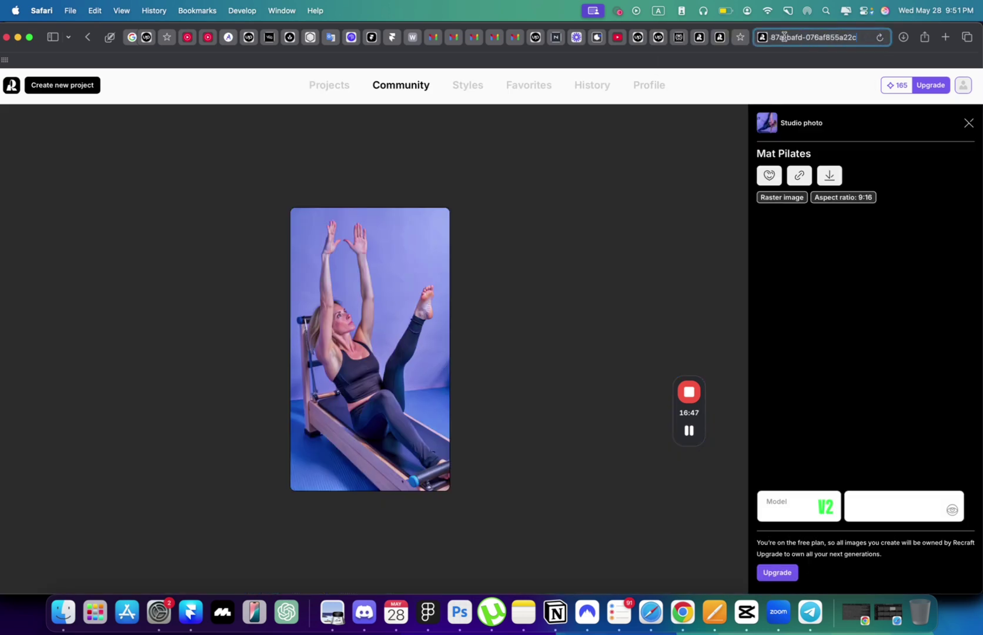
key(super+v)
key(Return)
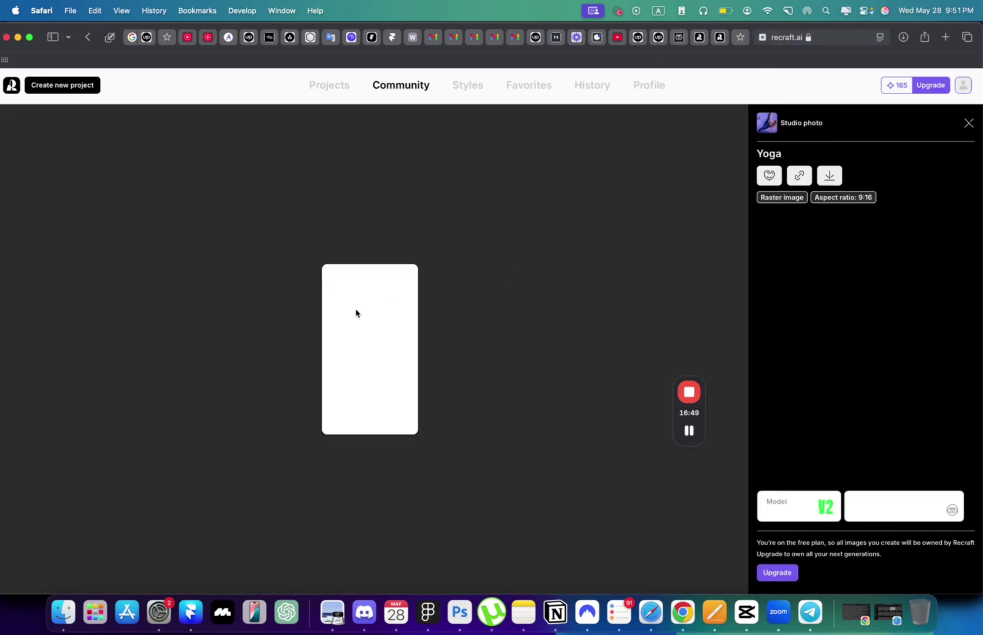
right_click(370, 308)
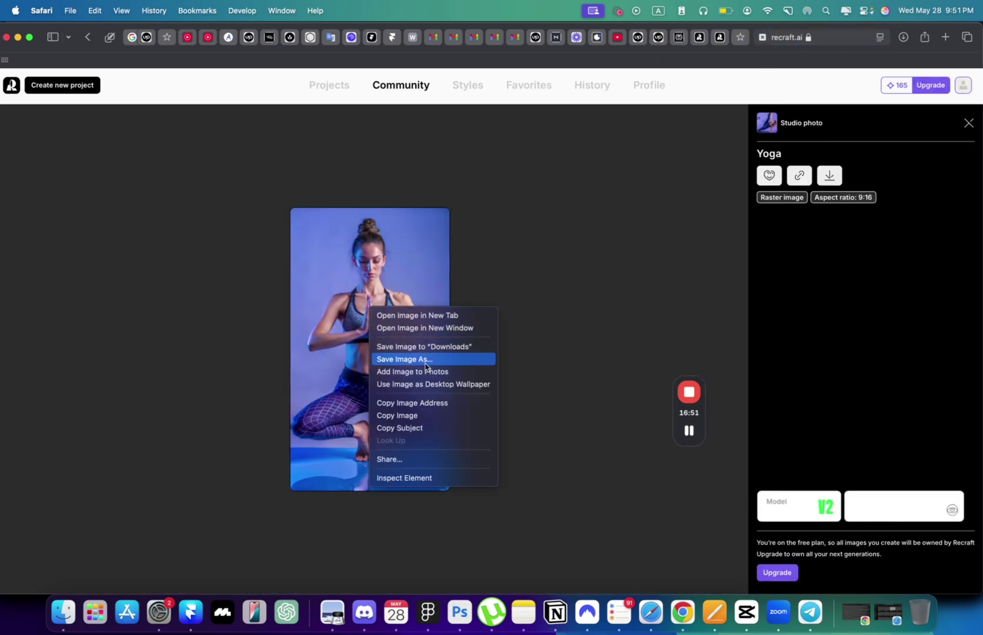
click(433, 401)
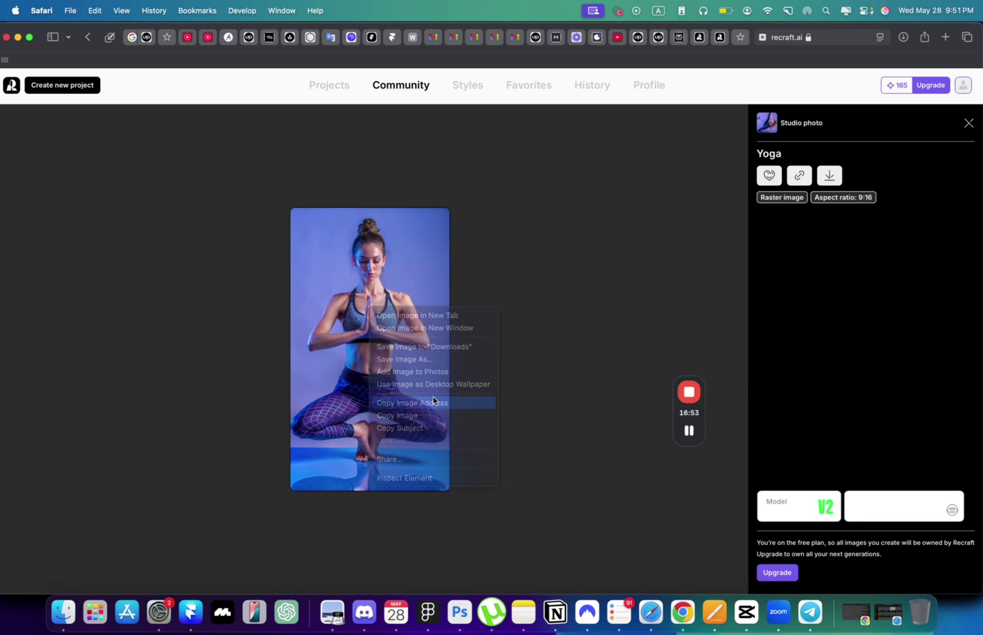
- Switch to Webflow in Chrome, replace the src URL in the Yoga card's code embed with the copied image address, and save it
key(super+Tab)
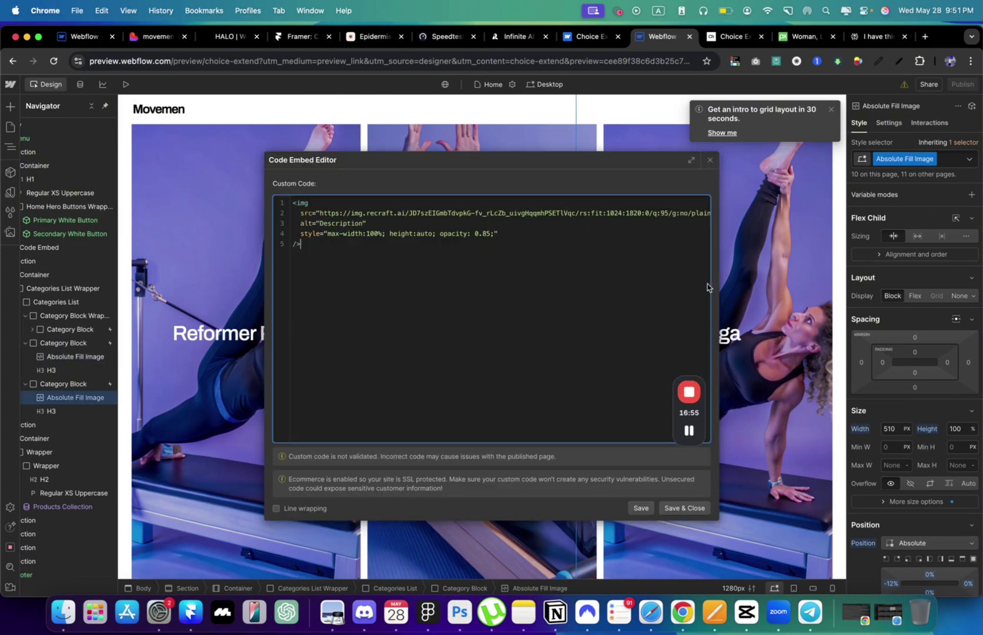
triple_click(320, 213)
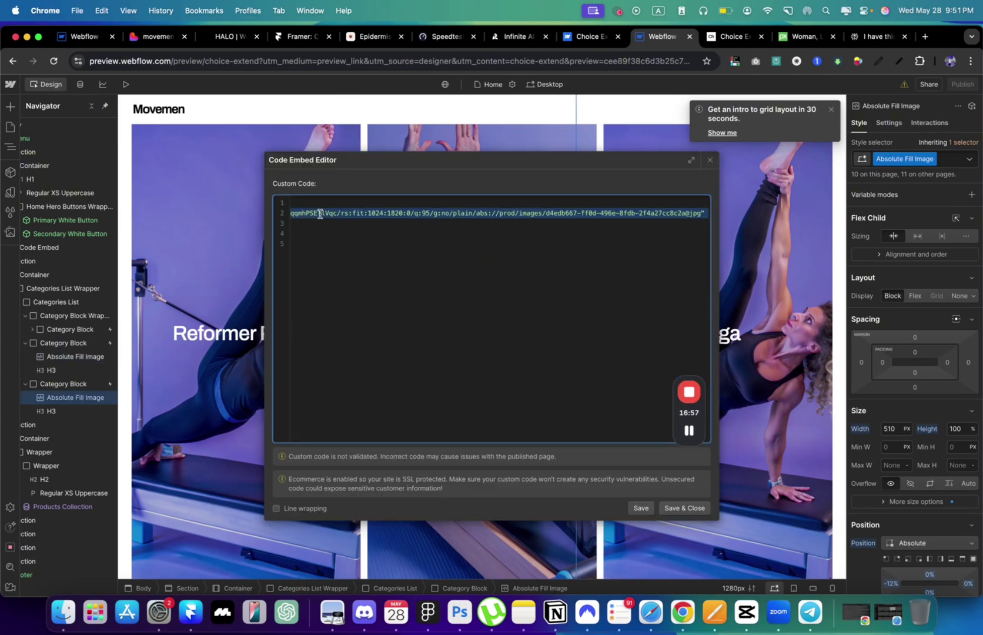
key(super+v)
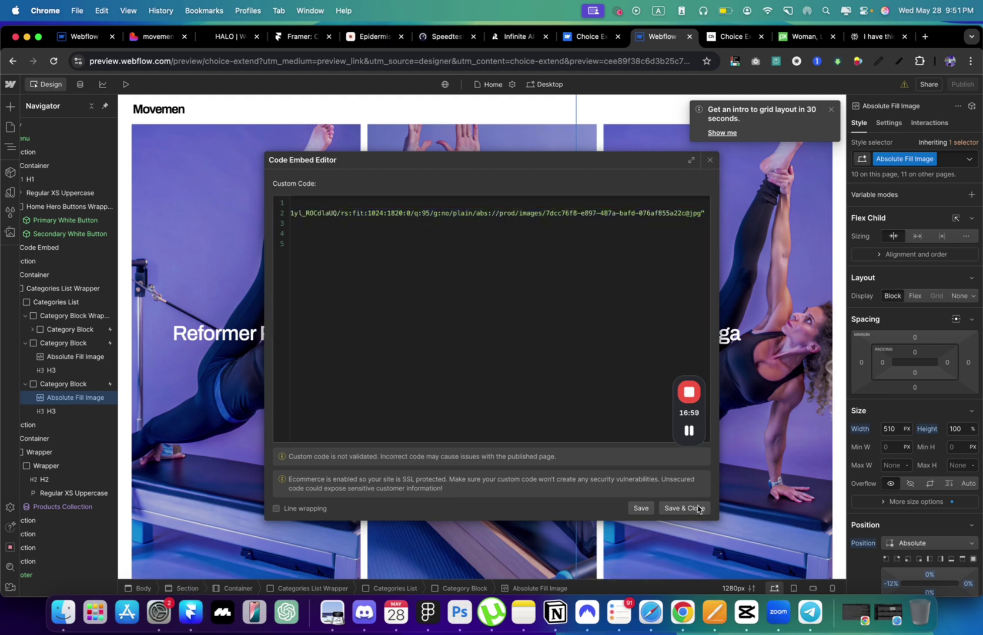
click(684, 508)
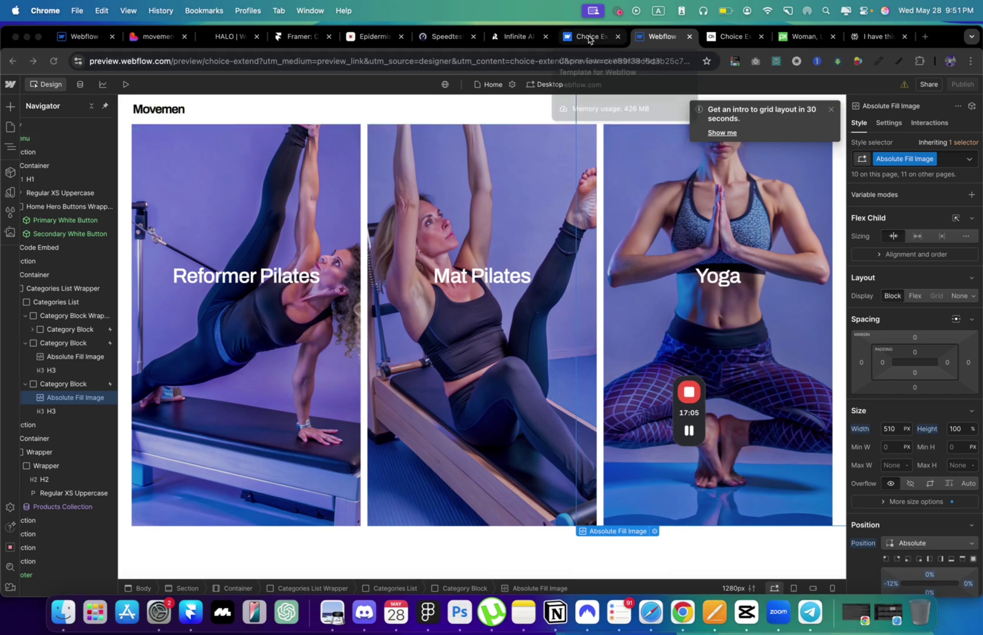
- Return to the Recraft canvas in Safari, inspect the middle image, and regenerate it with the "Pilates on Mat" prompt
key(super+Tab)
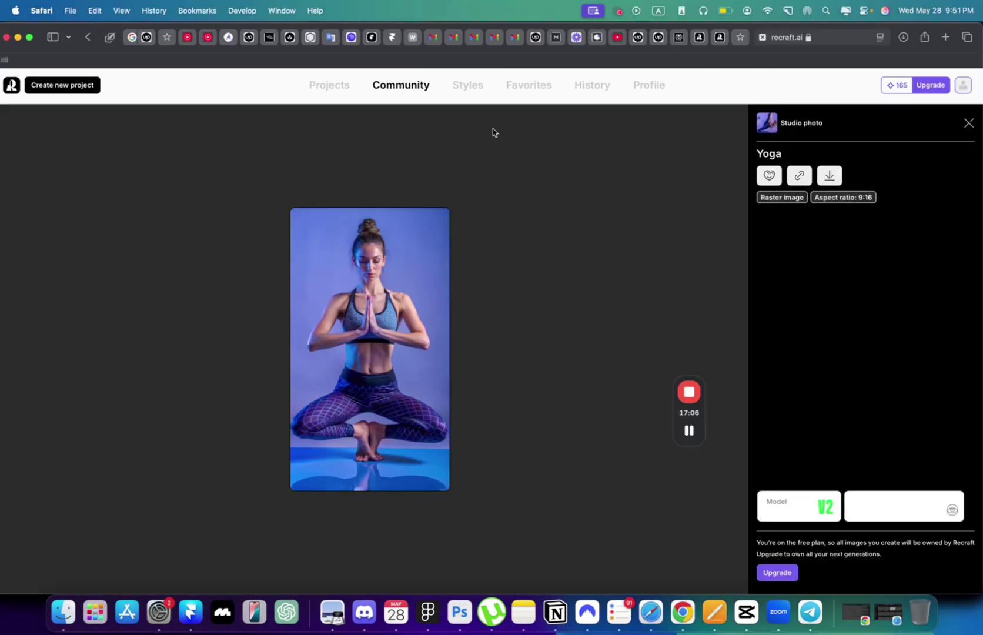
click(718, 39)
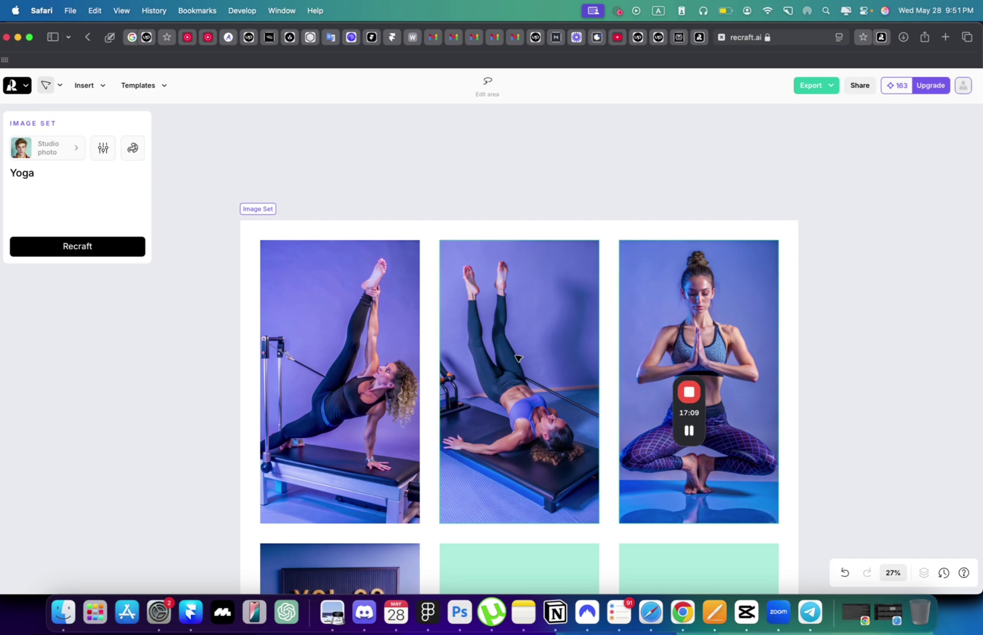
scroll(518, 358, up, 5)
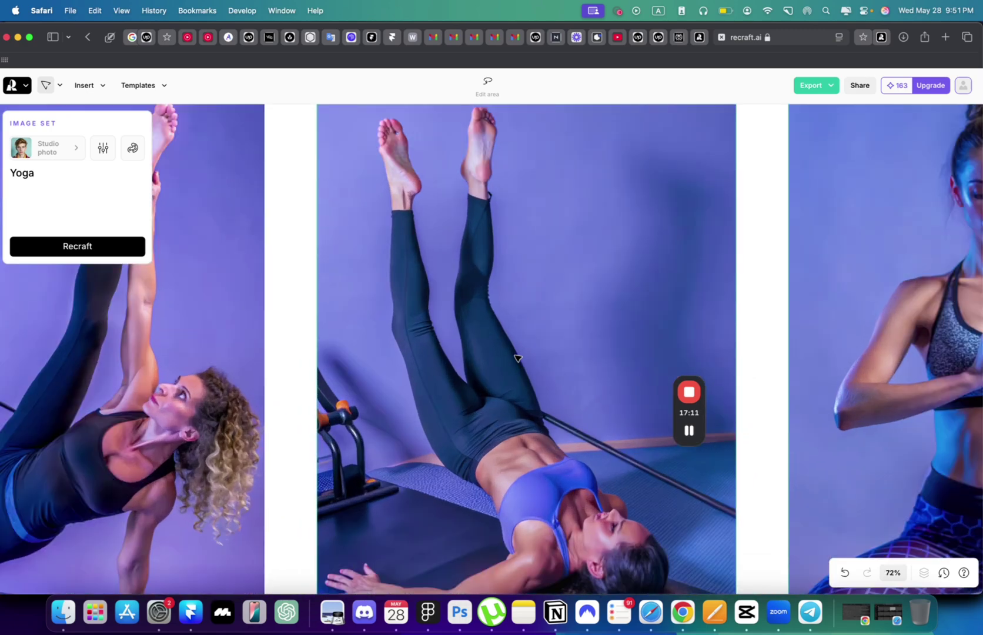
scroll(517, 358, down, 5)
scroll(169, 301, up, 2)
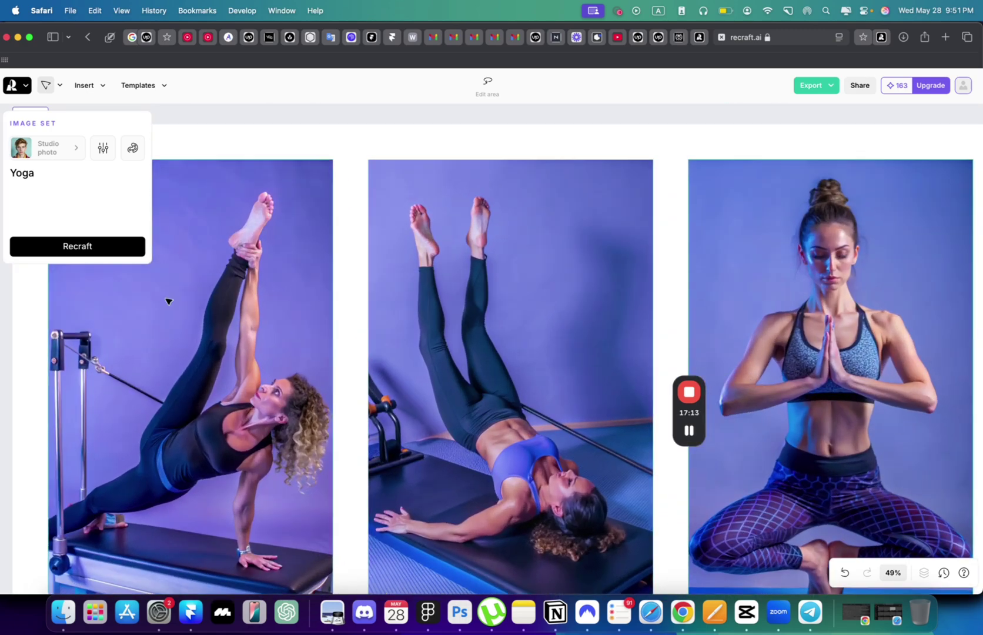
click(504, 582)
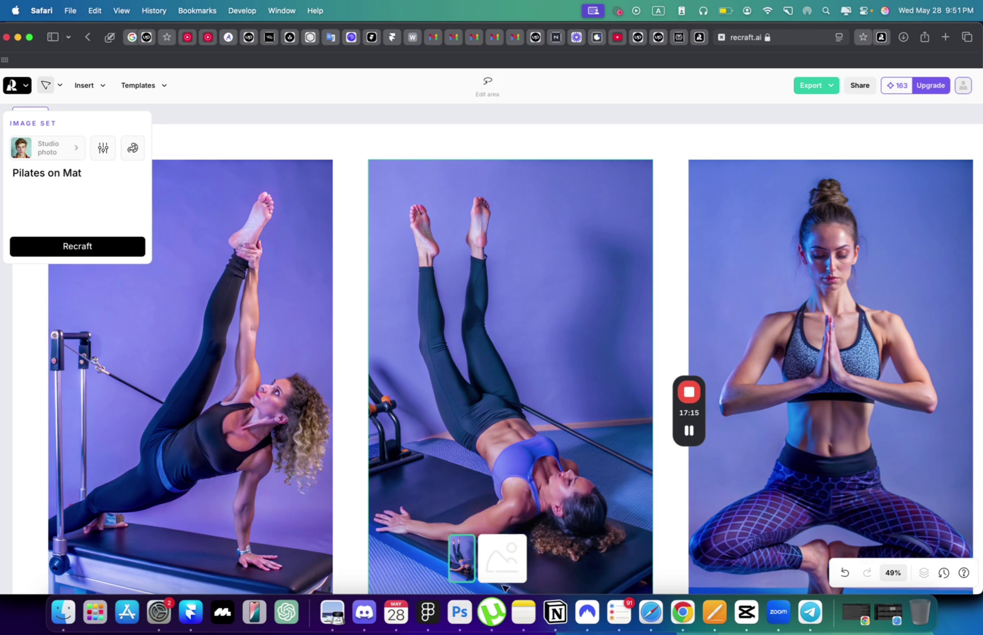
click(104, 246)
scroll(586, 389, down, 2)
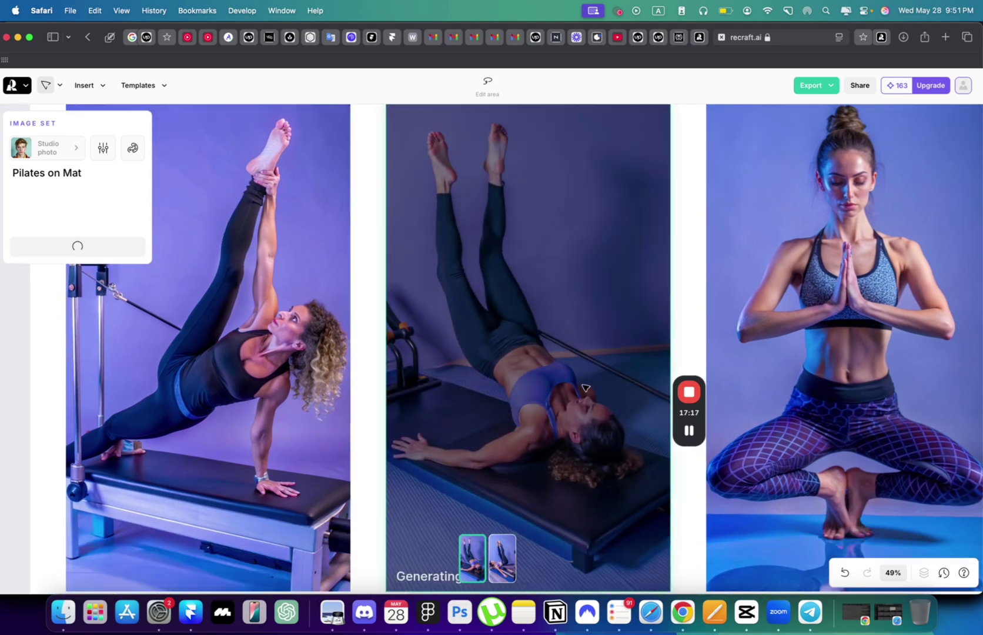
scroll(585, 388, down, 3)
scroll(579, 388, down, 3)
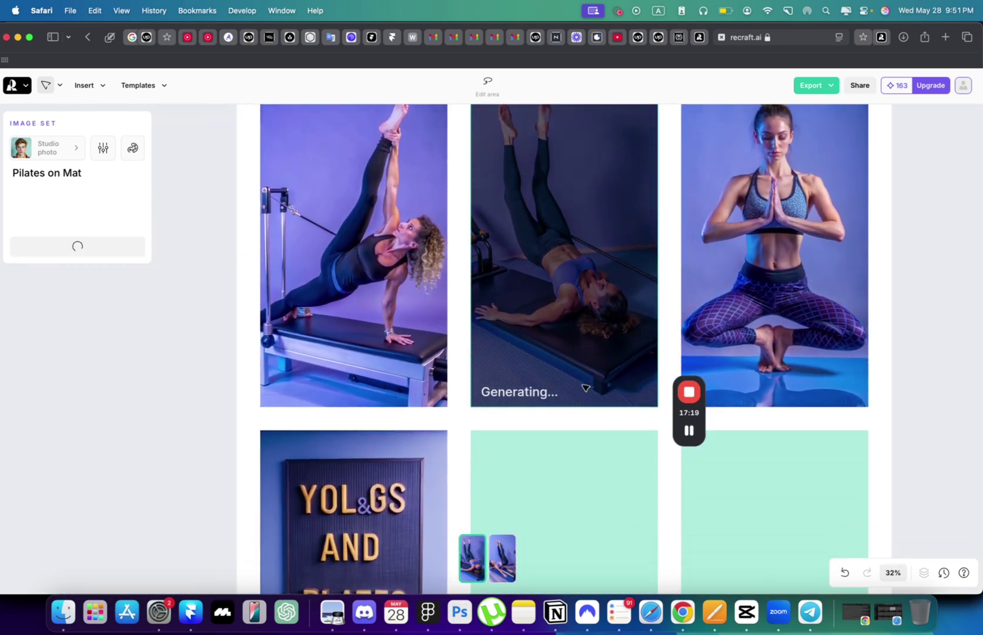
scroll(575, 387, down, 1)
scroll(575, 387, up, 2)
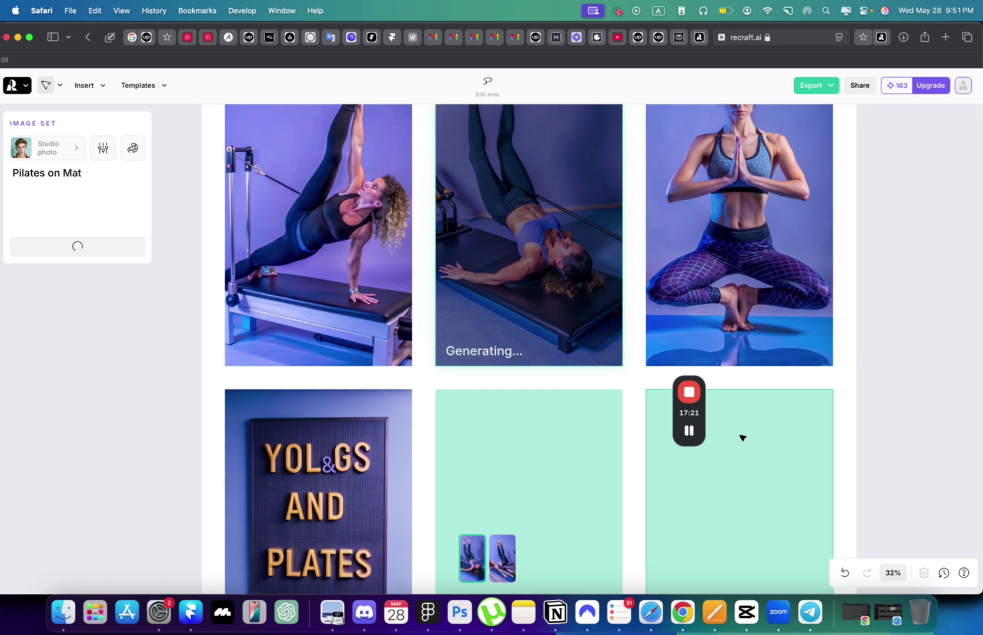
scroll(741, 438, up, 3)
- Copy the new "Pilates on Mat" image's link, open its Recraft page in a new tab, and copy the image address
right_click(594, 276)
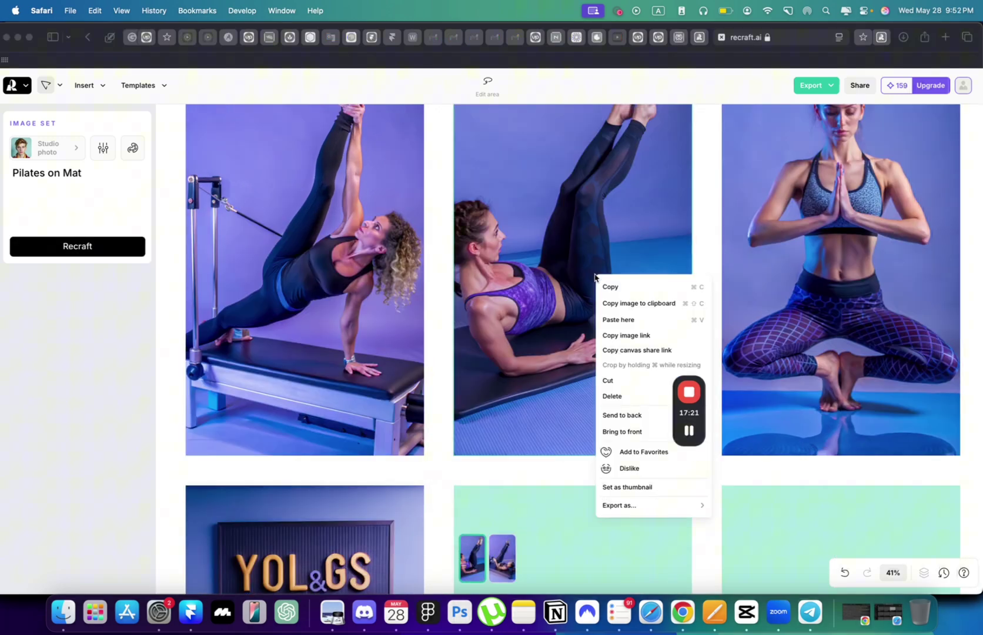
click(649, 340)
scroll(650, 325, up, 2)
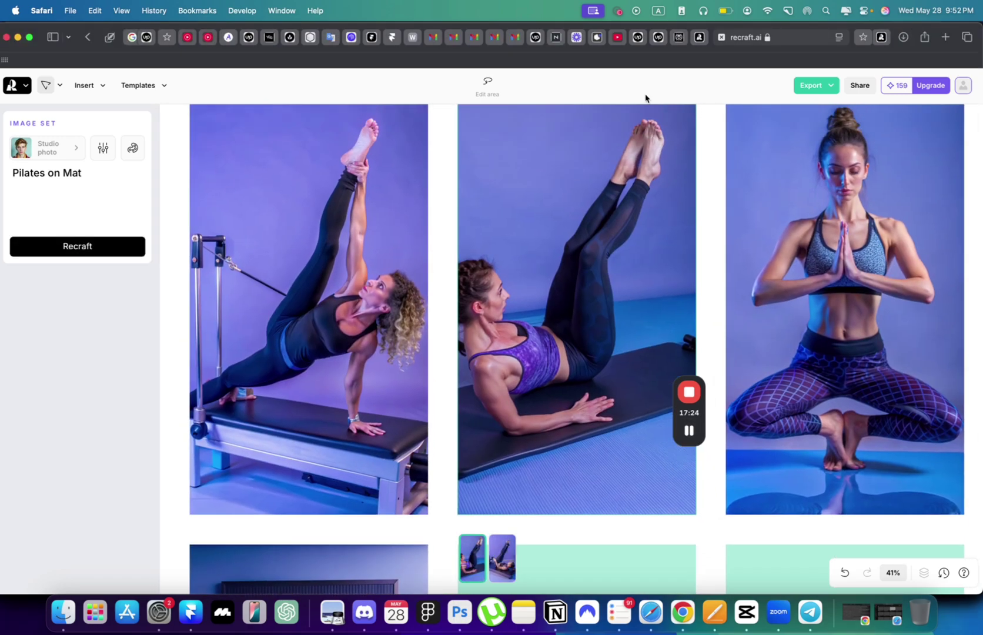
scroll(646, 118, up, 10)
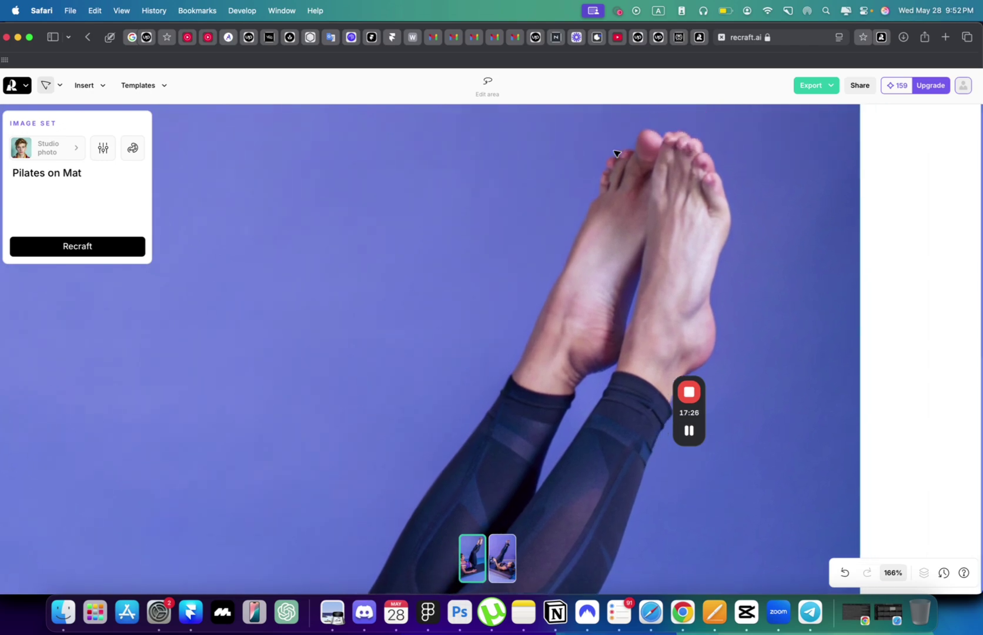
scroll(617, 154, down, 10)
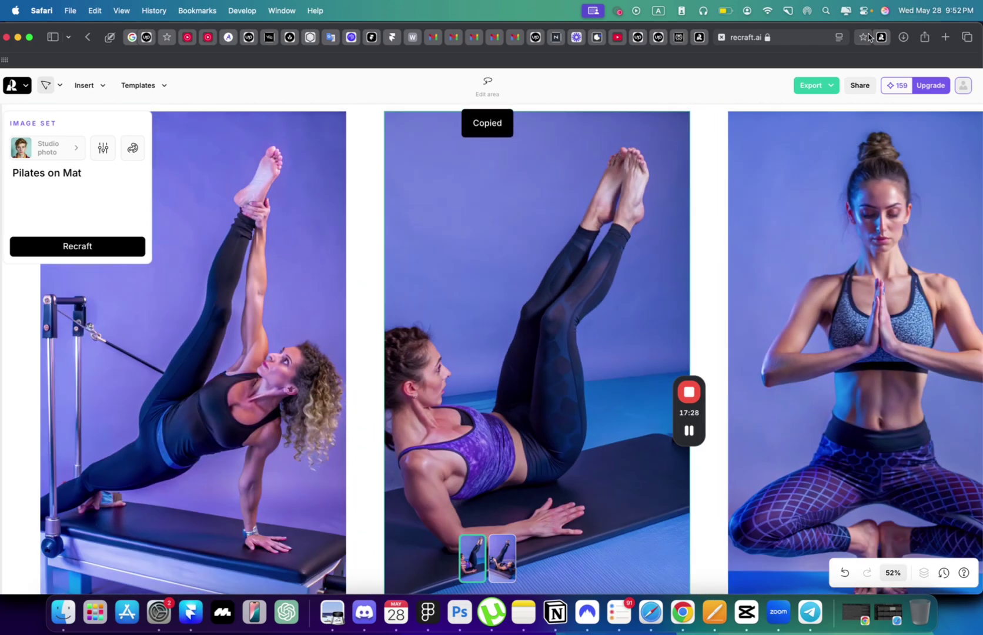
click(946, 38)
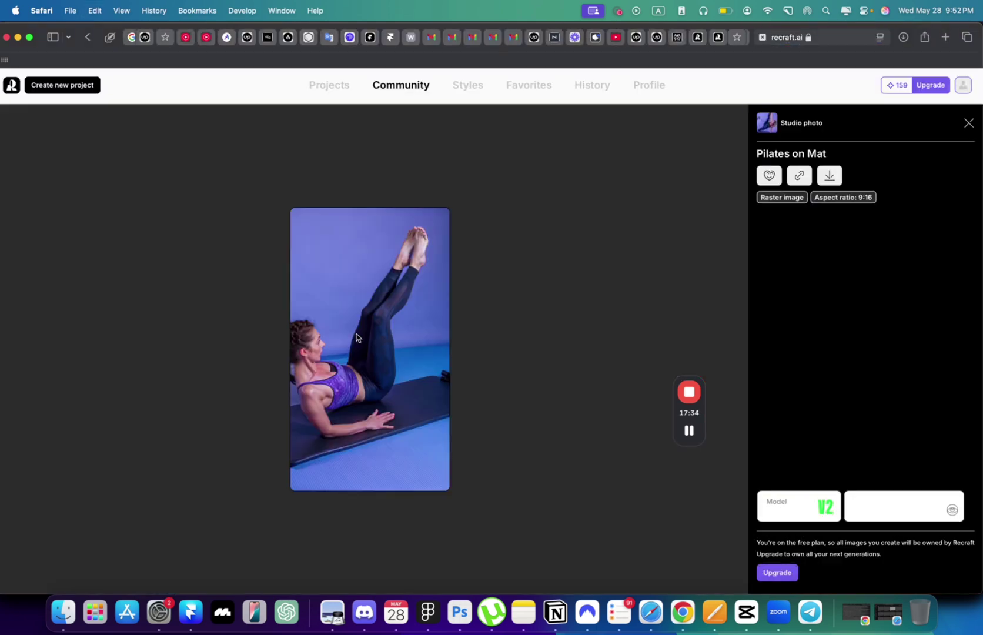
right_click(355, 336)
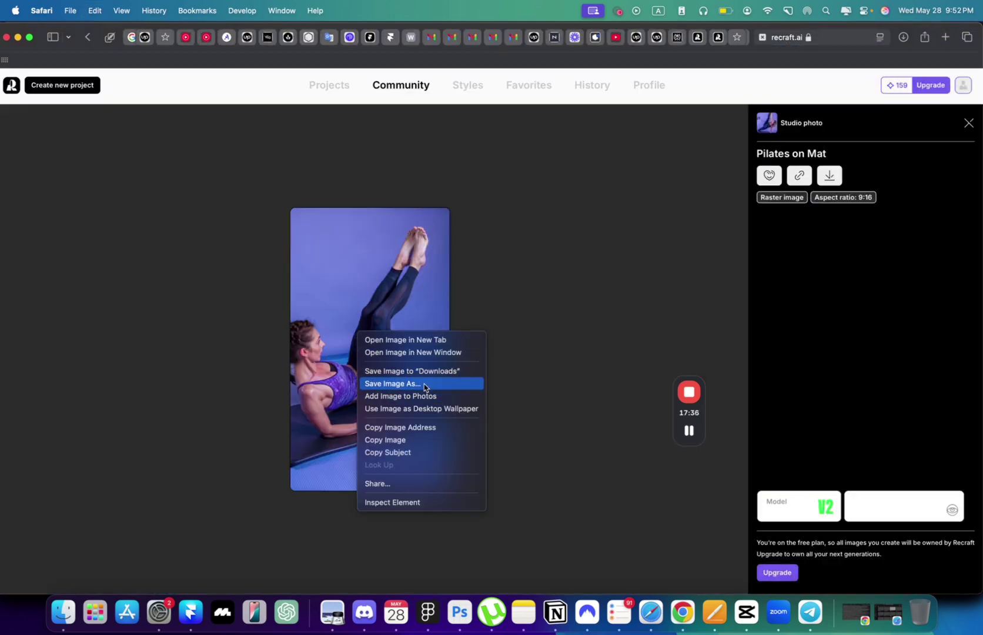
click(411, 427)
- Switch to Webflow in Chrome, replace the src URL in the Mat Pilates card's code embed with the copied image address, and save it
key(super+Tab)
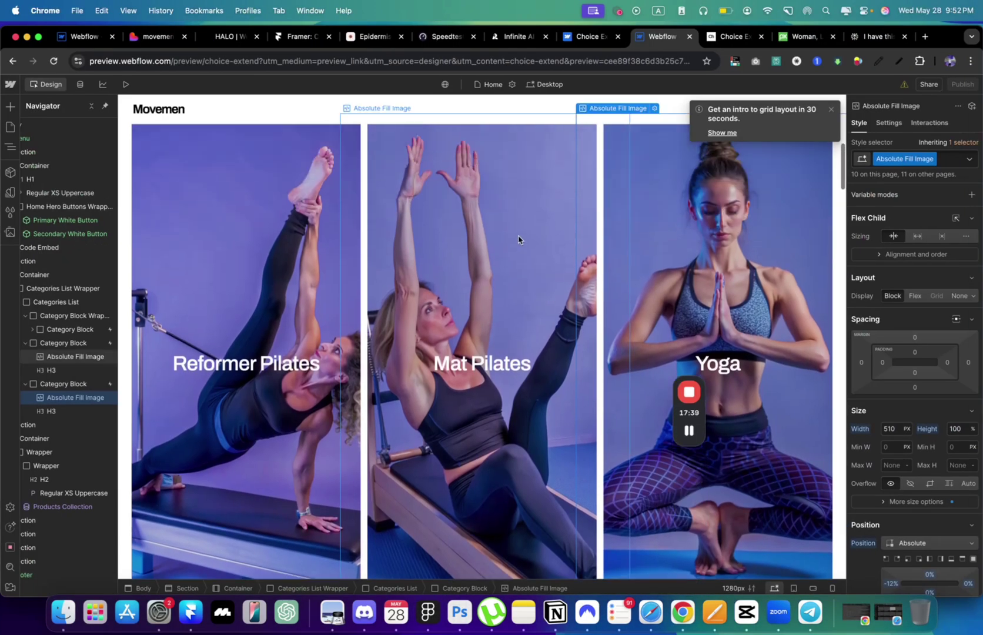
click(519, 237)
scroll(533, 180, up, 2)
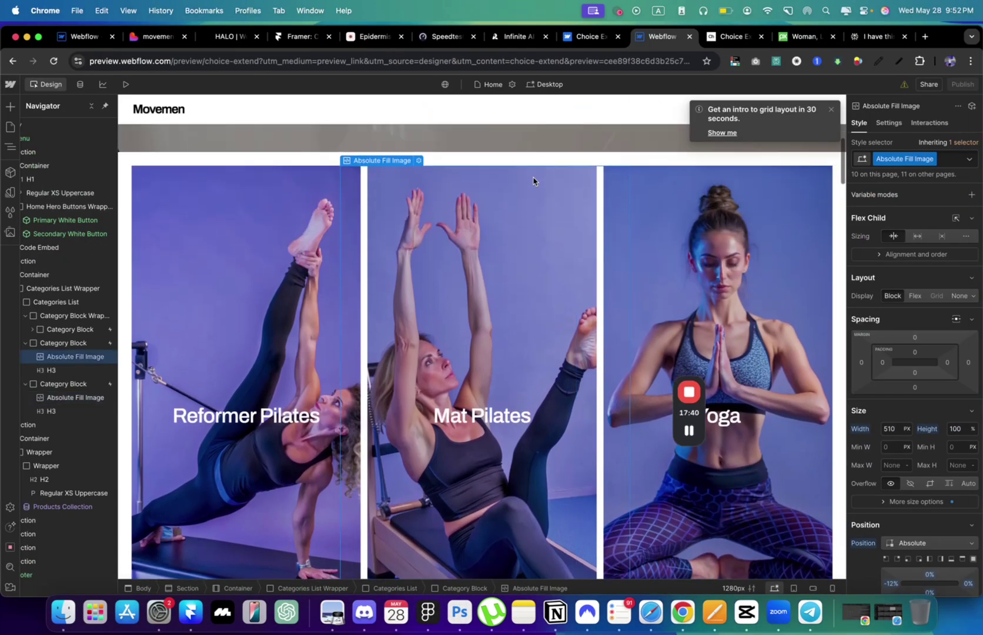
click(418, 183)
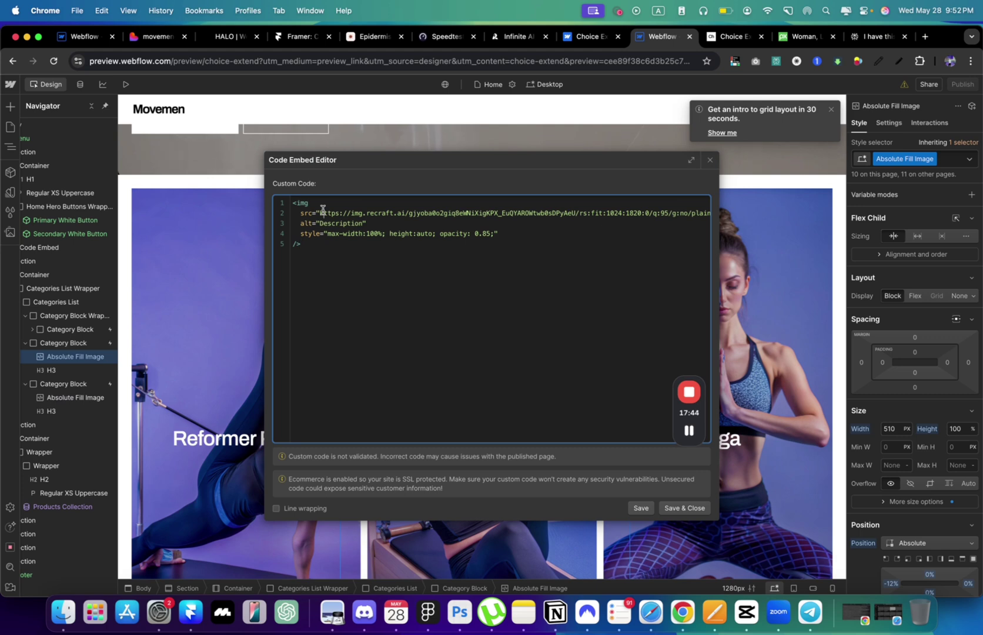
key(super+shift+Right)
key(super+v)
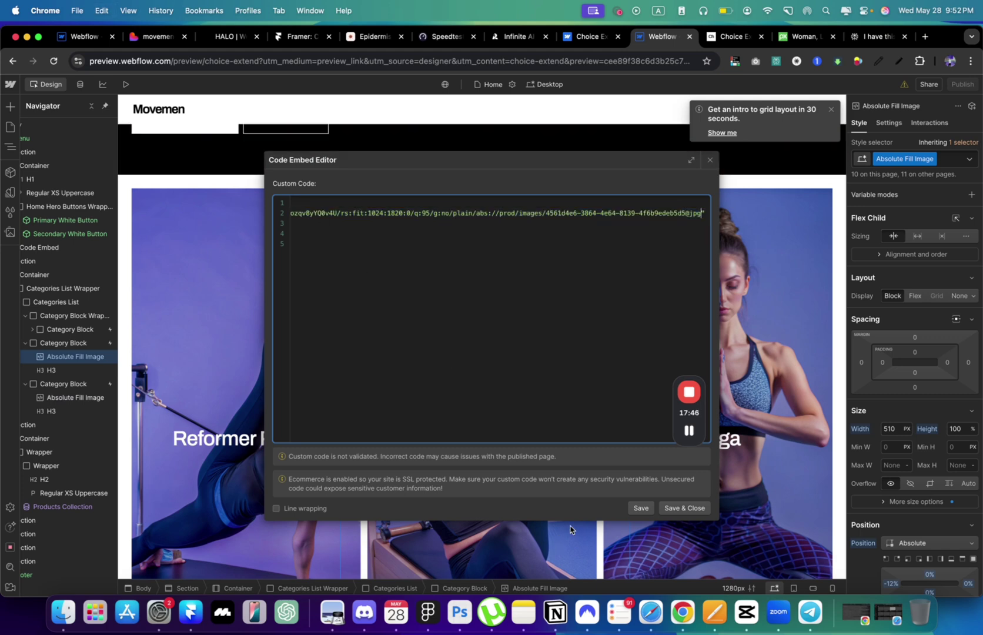
click(684, 508)
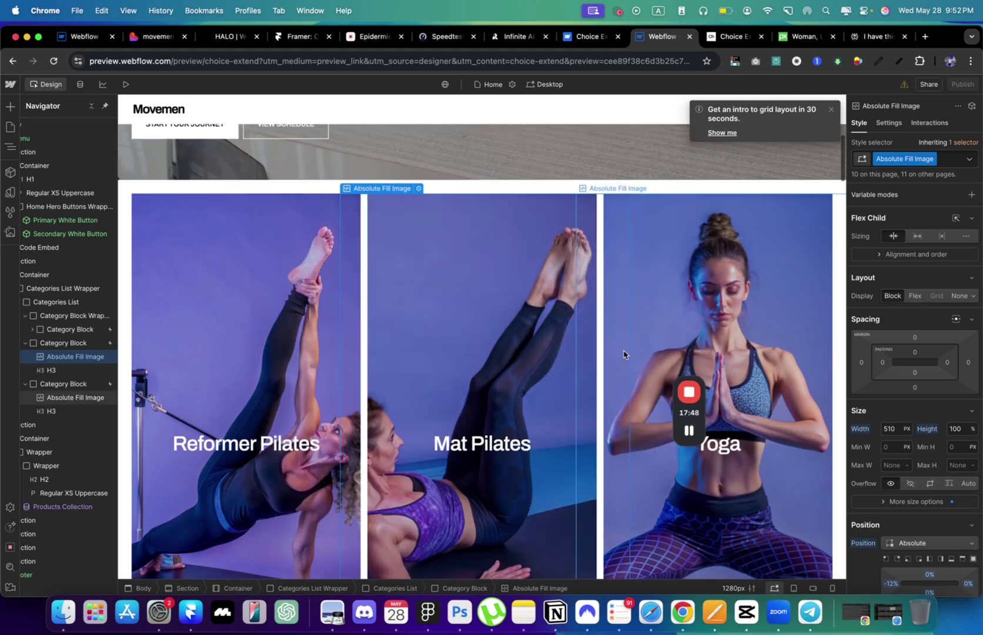
- Review the homepage's video hero, three class cards and the start of the New Arrivals section
scroll(625, 353, down, 2)
scroll(624, 354, up, 3)
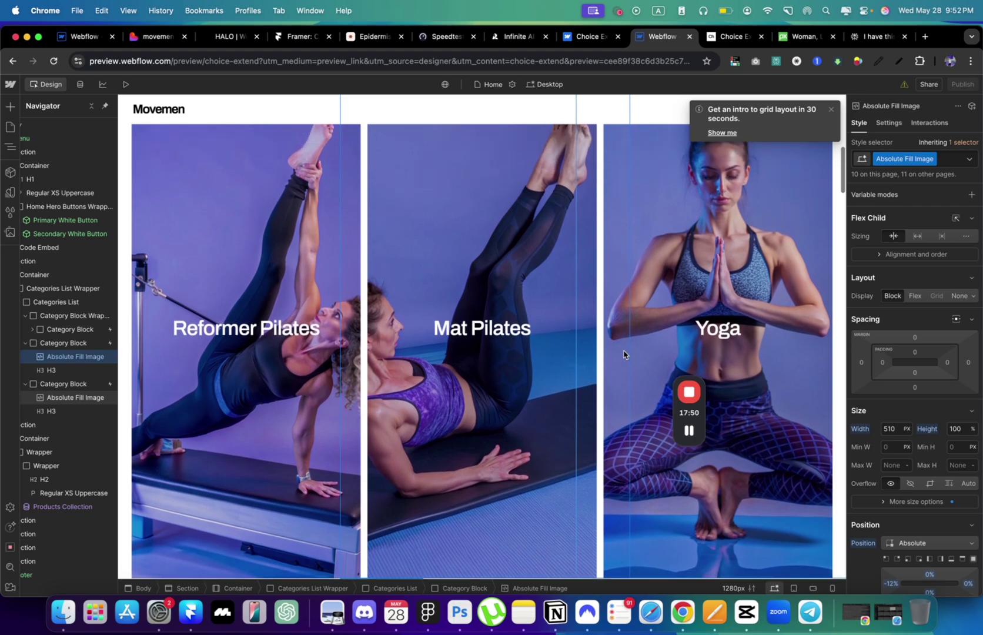
scroll(624, 354, down, 5)
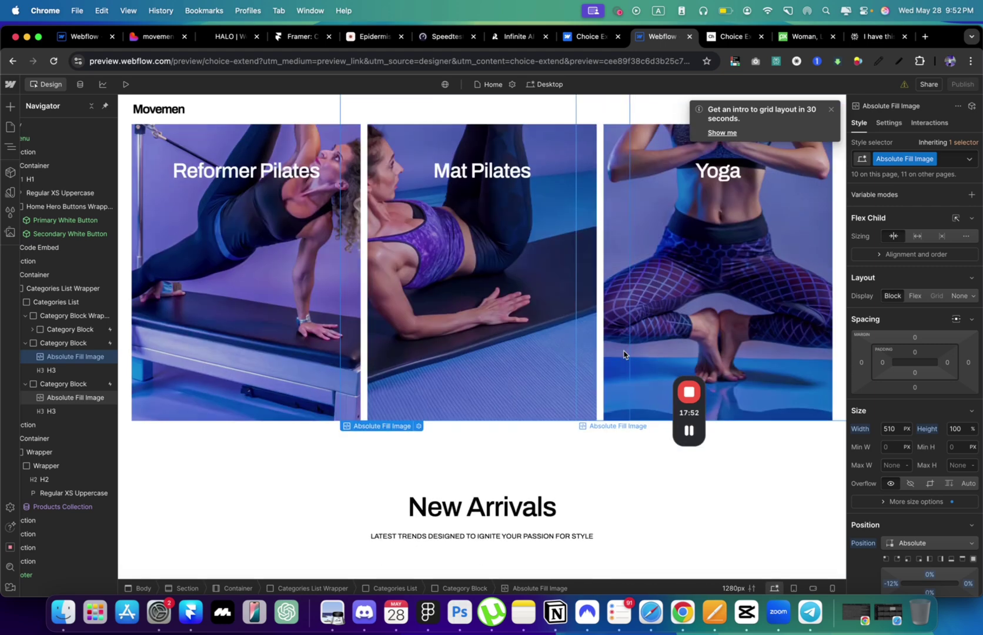
scroll(624, 354, up, 10)
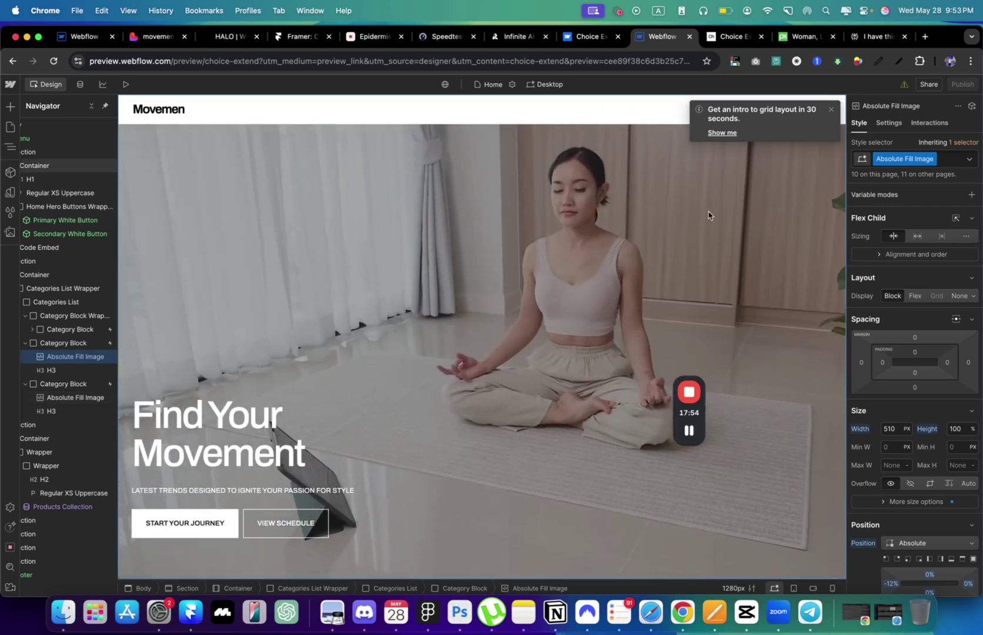
scroll(658, 339, down, 3)
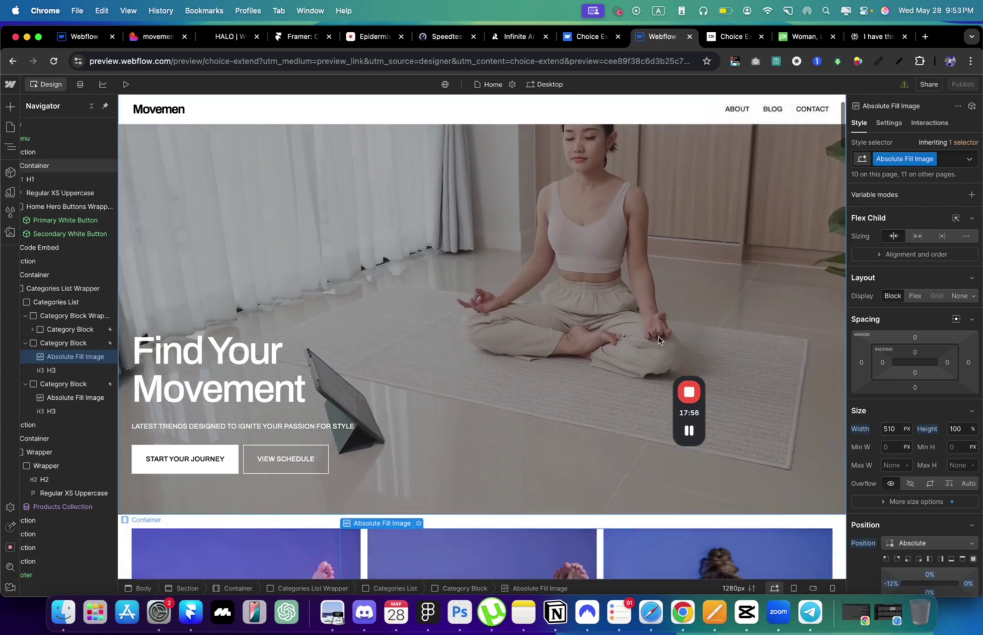
scroll(658, 340, down, 5)
scroll(658, 340, up, 8)
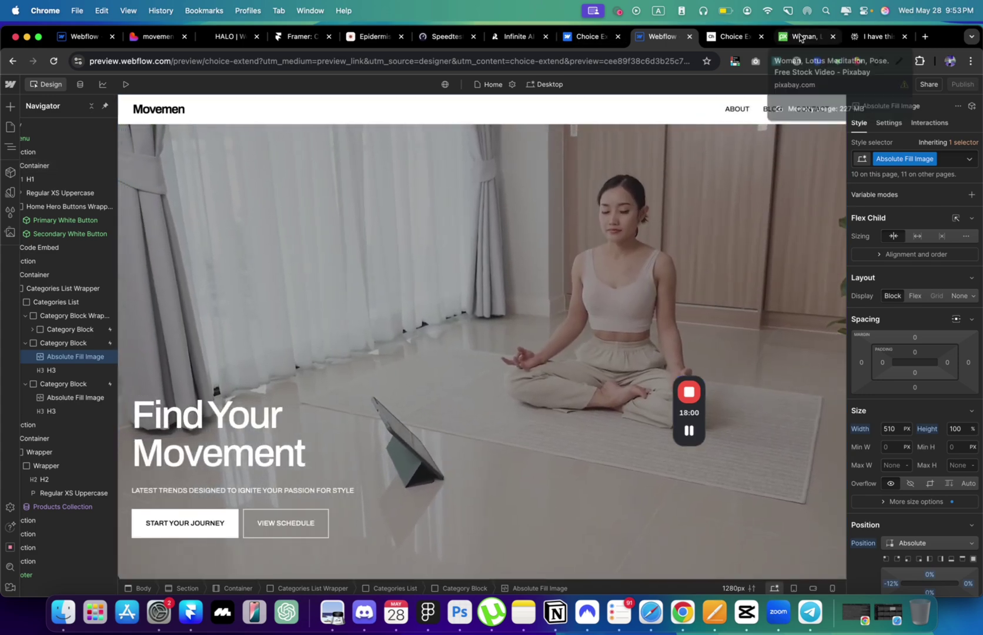
- Switch to the Recraft canvas in Safari and change the Pilates and yoga image set's aspect ratio to 14:10
key(super+Tab)
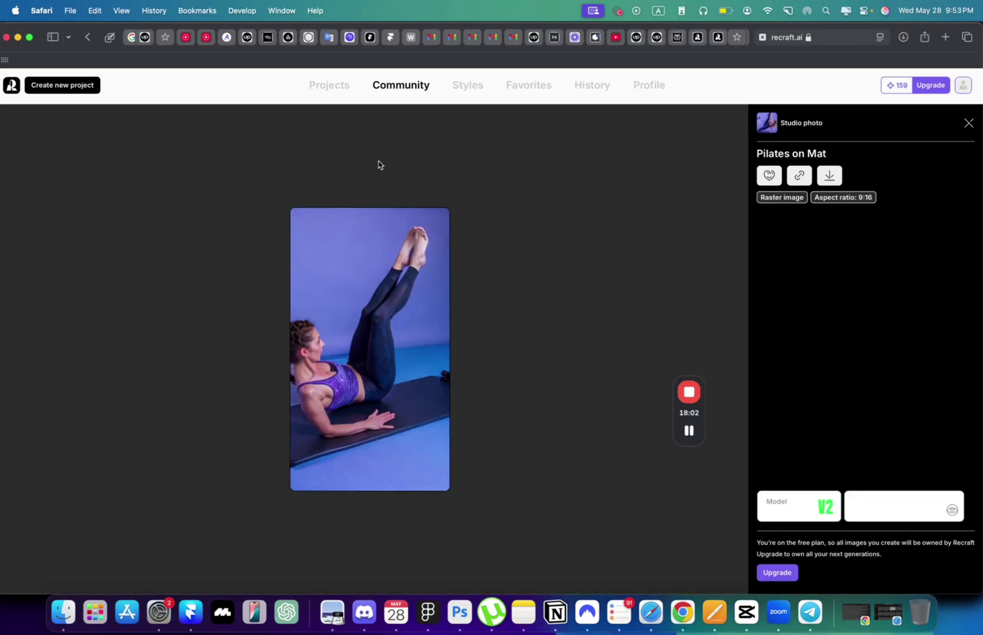
key(super+t)
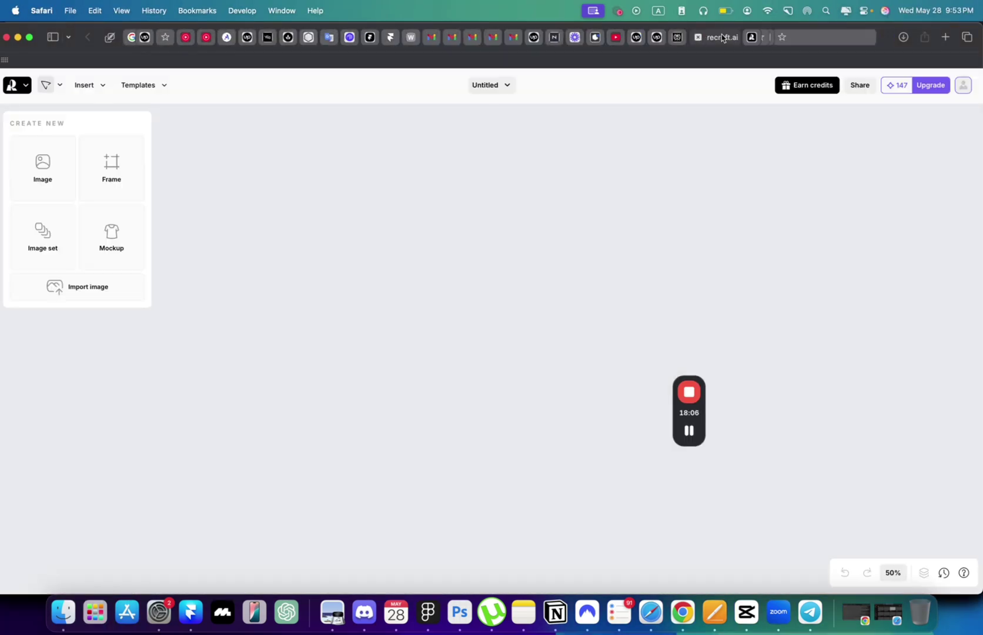
key(super+w)
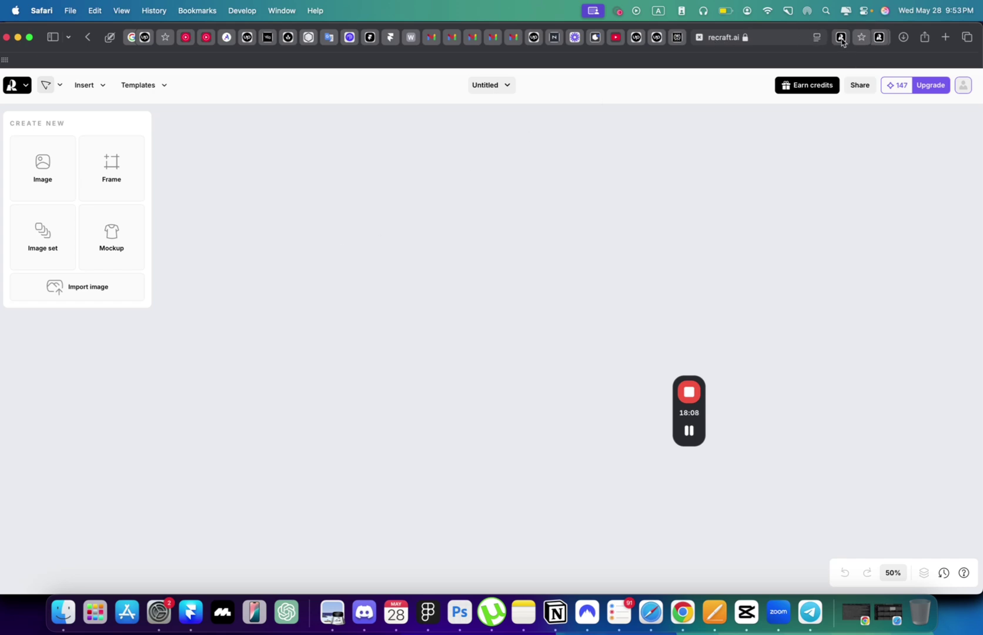
scroll(217, 237, up, 10)
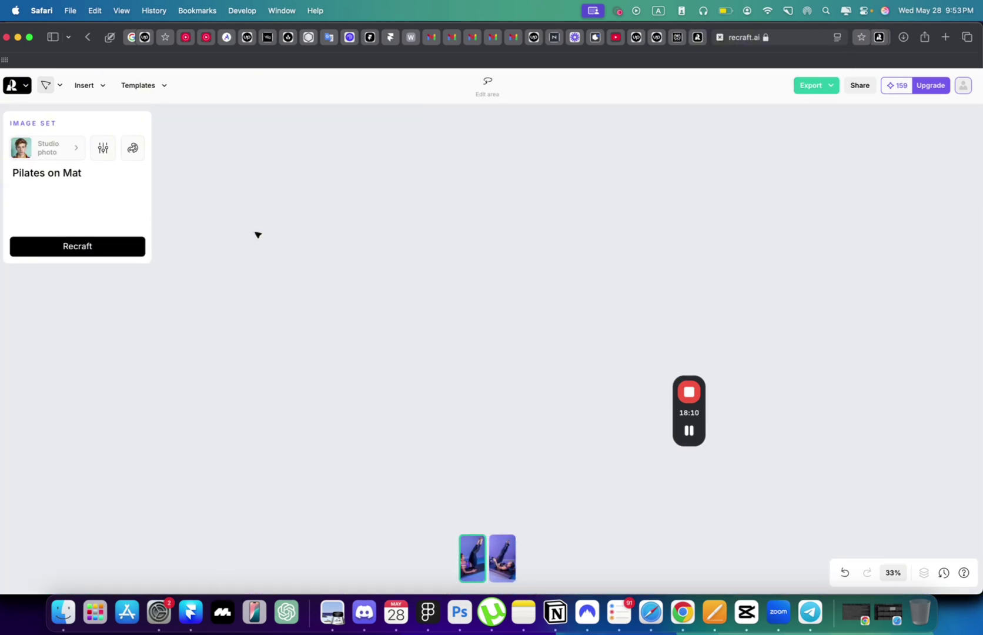
scroll(258, 234, down, 3)
scroll(240, 247, down, 5)
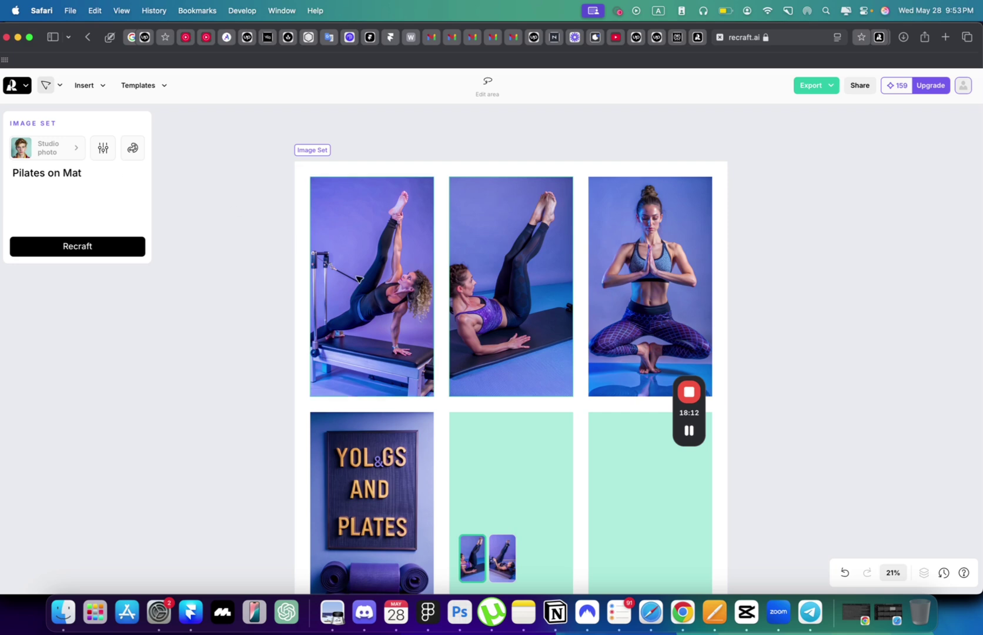
scroll(398, 328, down, 3)
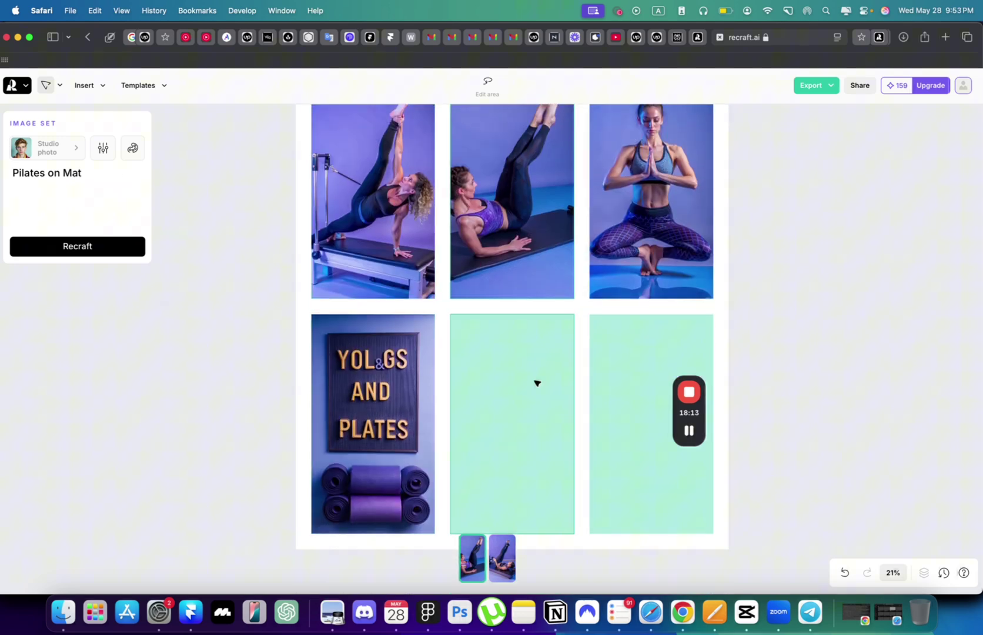
click(103, 150)
click(215, 430)
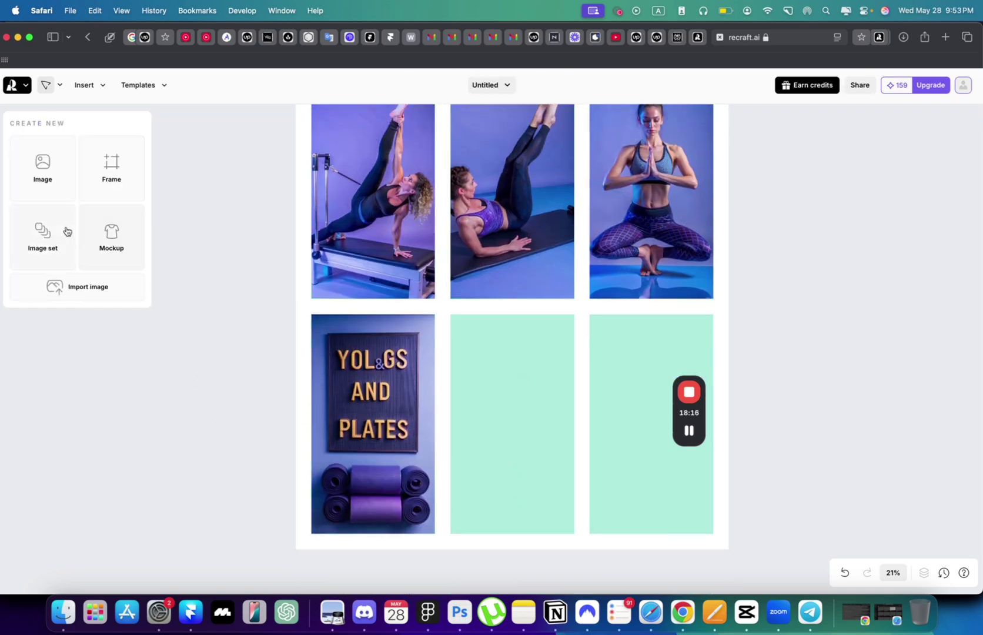
click(300, 264)
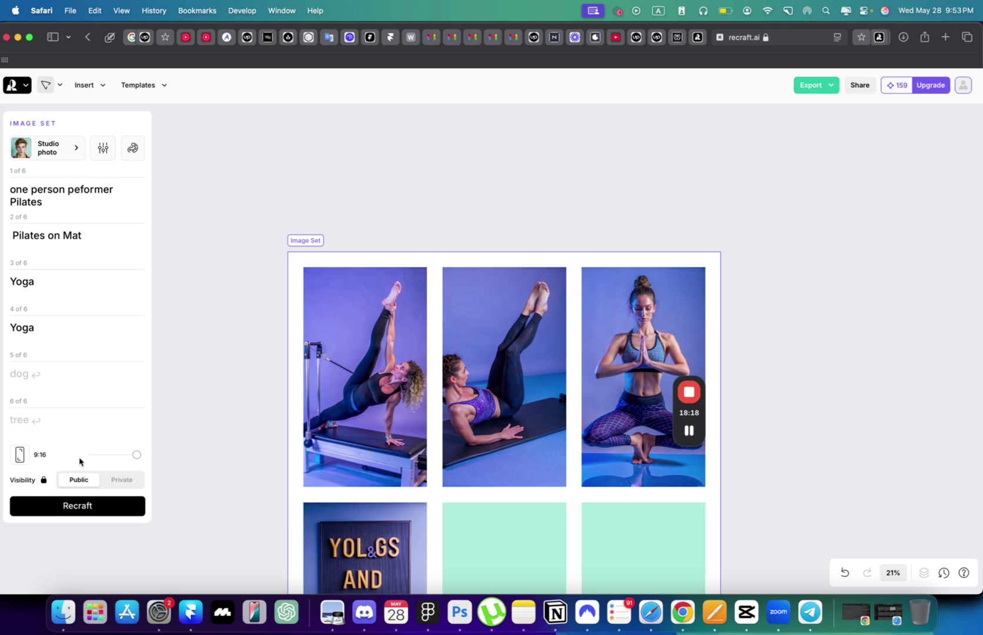
drag(82, 454, 103, 455)
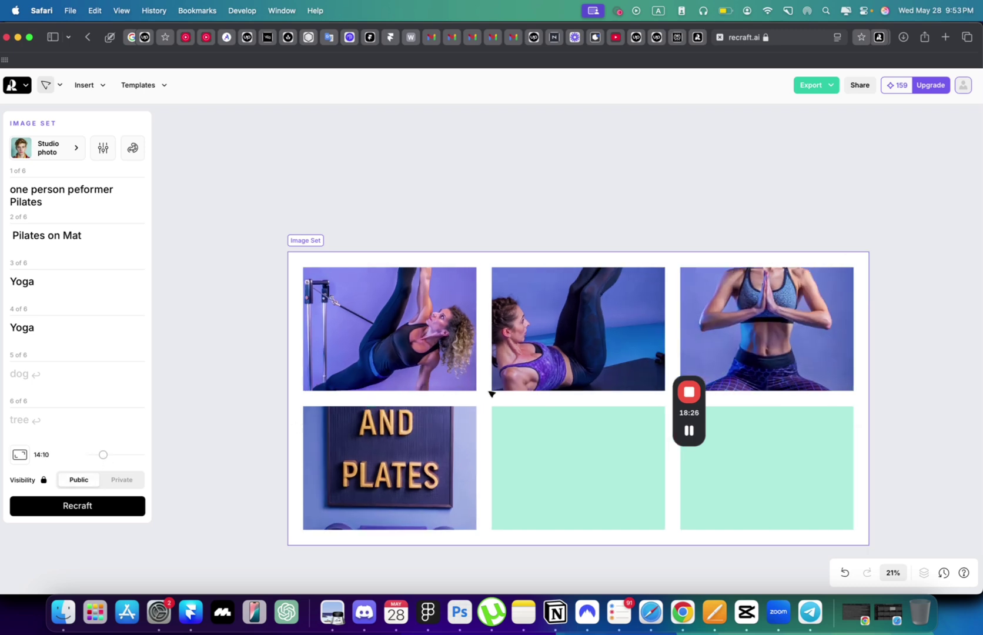
- Generate a "yoga gym" image in the empty middle slot of the image set's second row
click(505, 431)
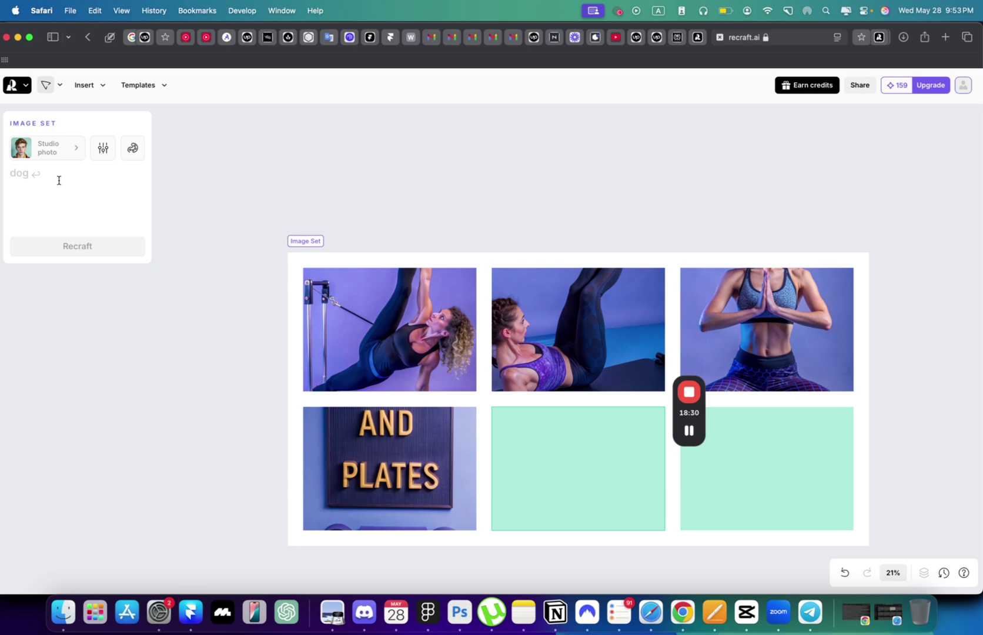
click(59, 181)
text(yoga gym)
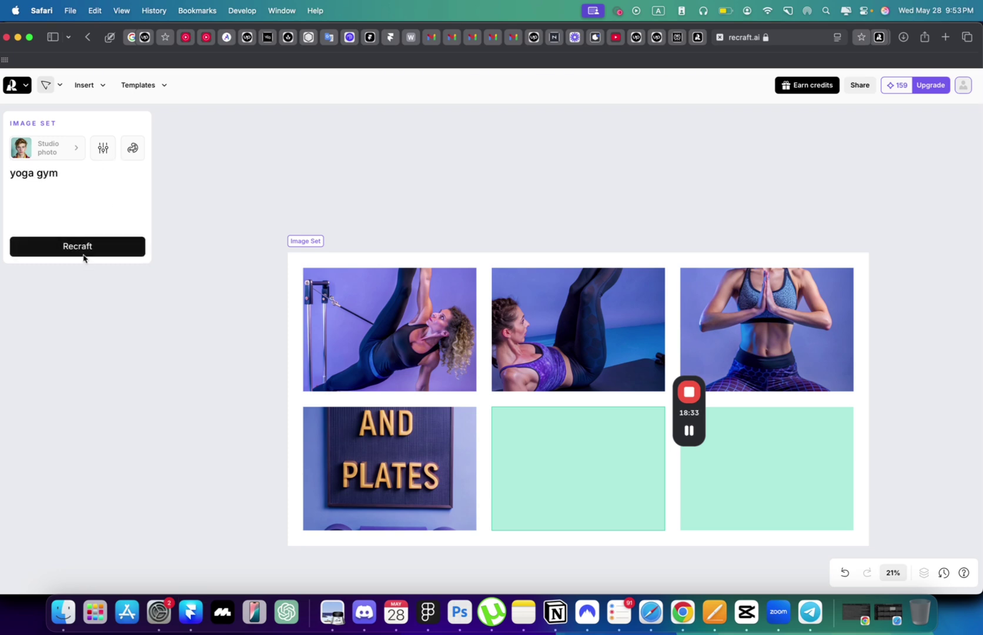
click(84, 246)
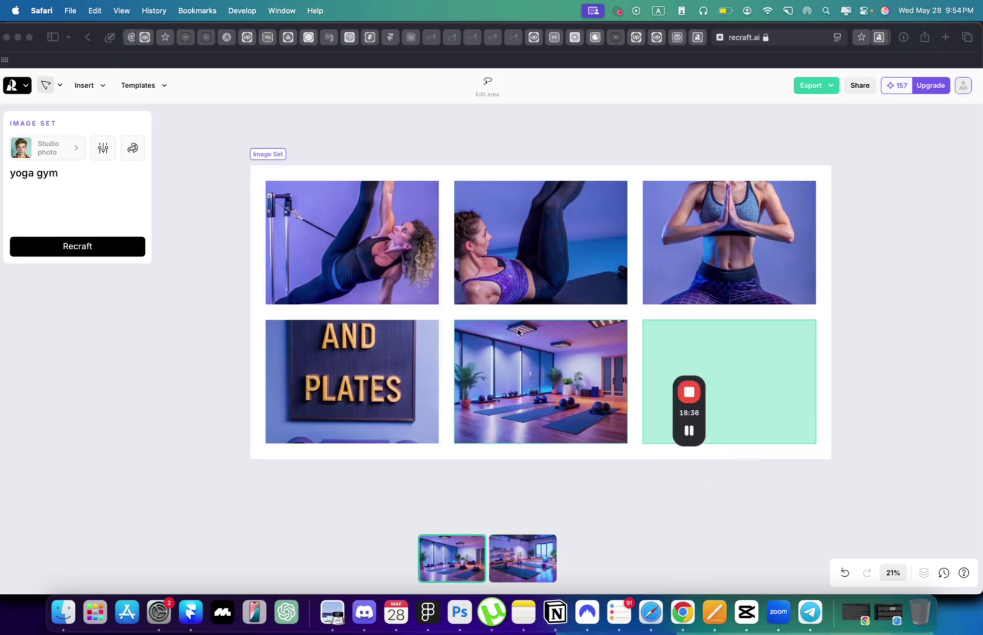
- Copy the yoga gym image's link, open its Recraft page in a new tab, and copy the image address
right_click(546, 358)
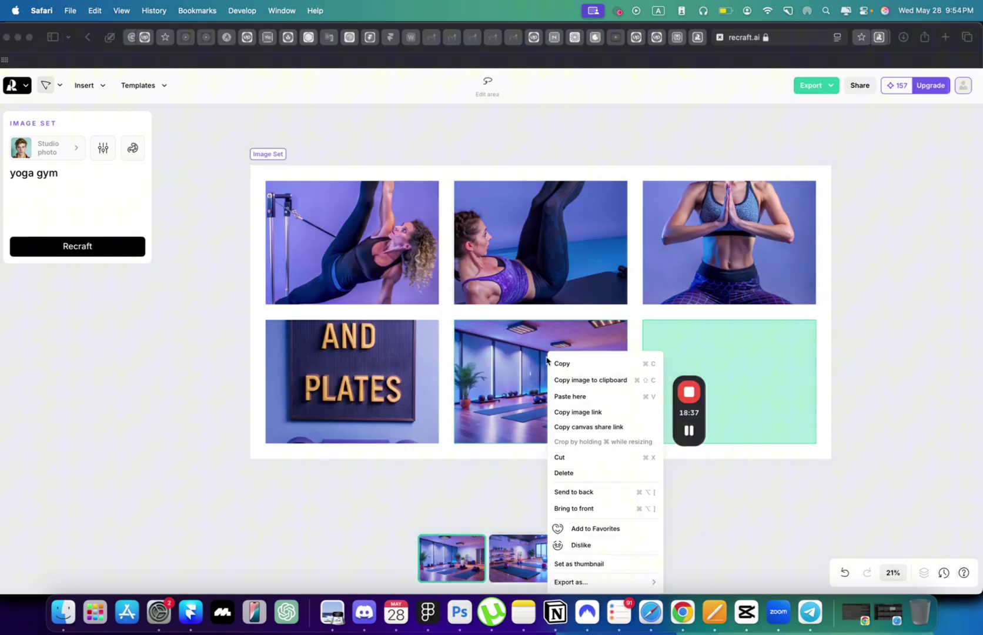
click(586, 411)
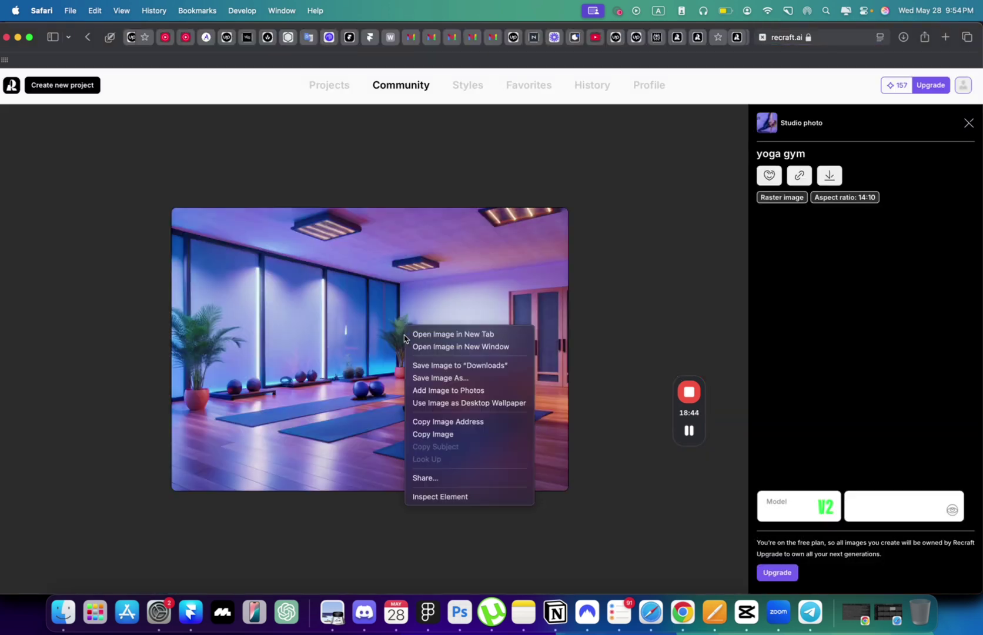
right_click(377, 336)
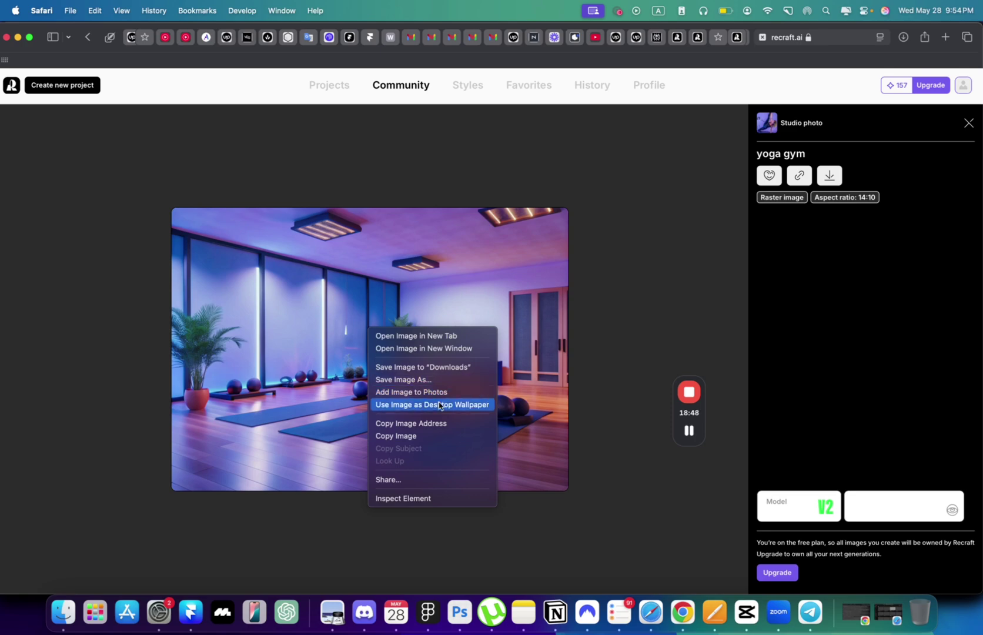
click(432, 424)
- Switch to Webflow in Chrome and try replacing the src URL in the hero's video code embed with the copied image address
key(super+Tab)
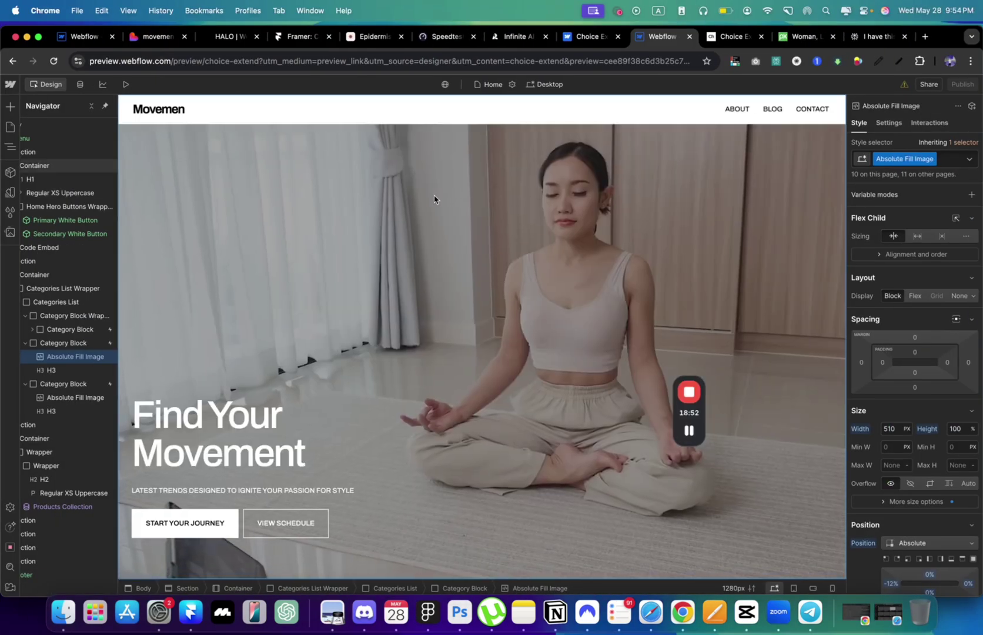
click(432, 200)
scroll(97, 210, left, 1)
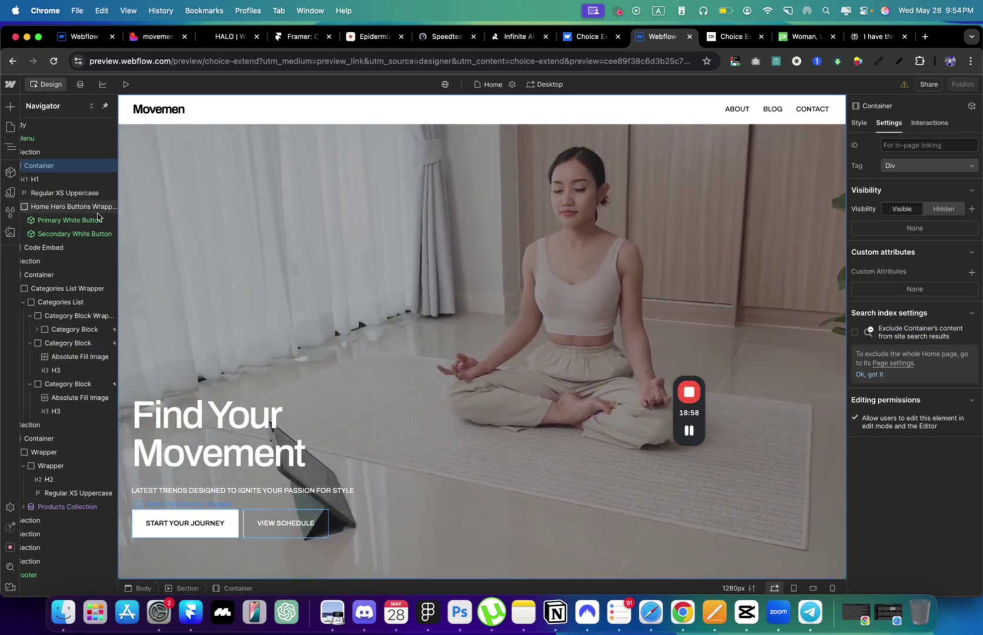
click(62, 356)
scroll(299, 272, down, 3)
click(412, 242)
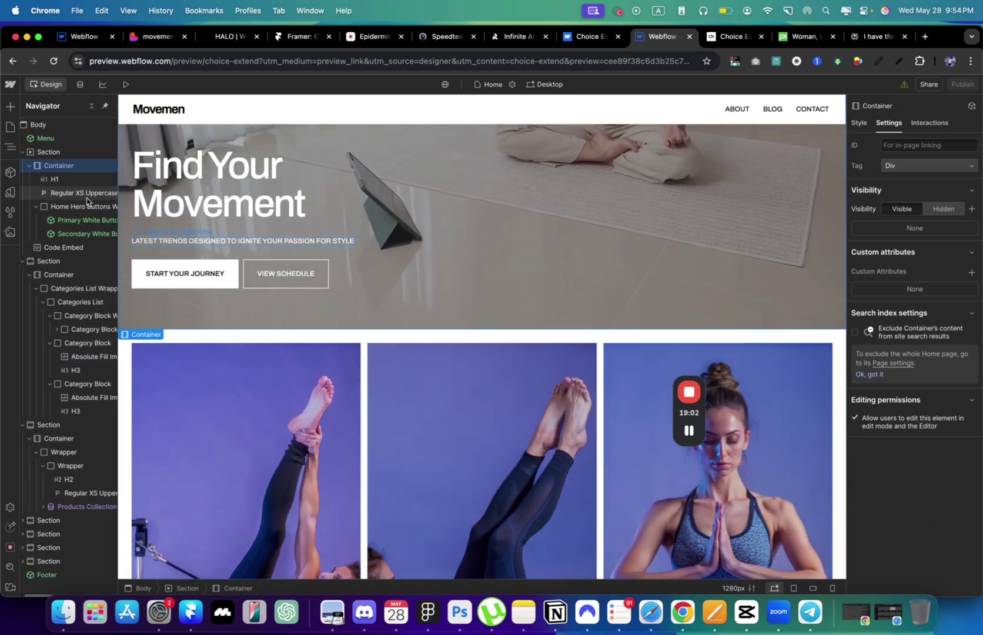
double_click(71, 247)
click(71, 247)
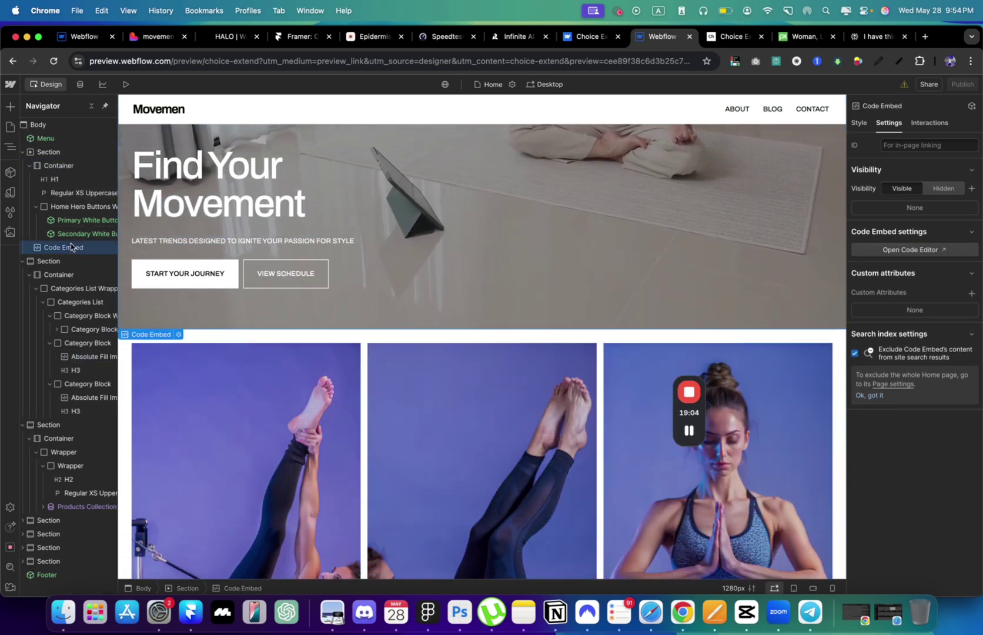
double_click(71, 247)
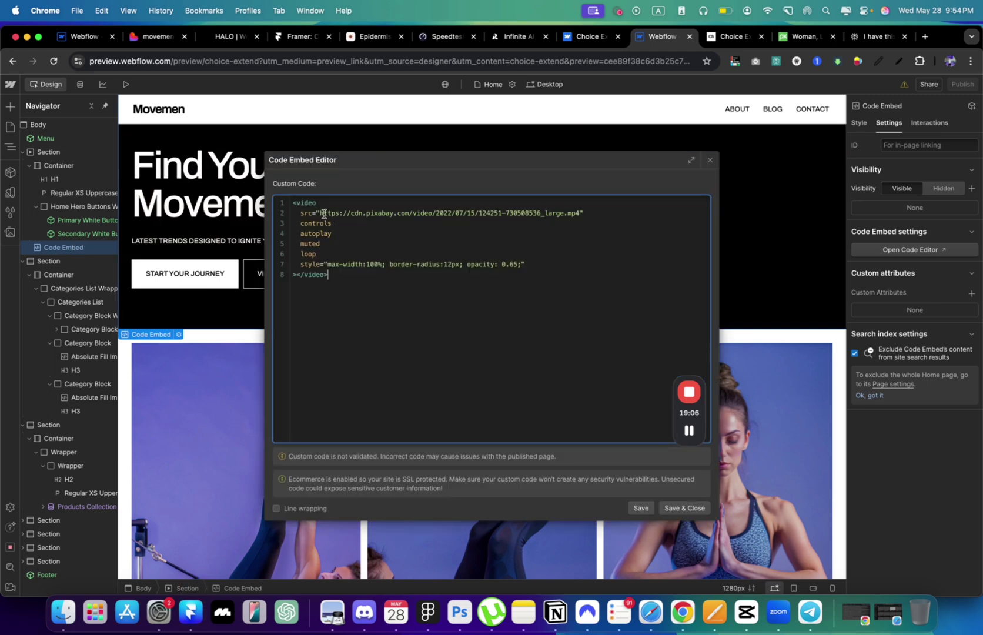
drag(391, 210, 577, 211)
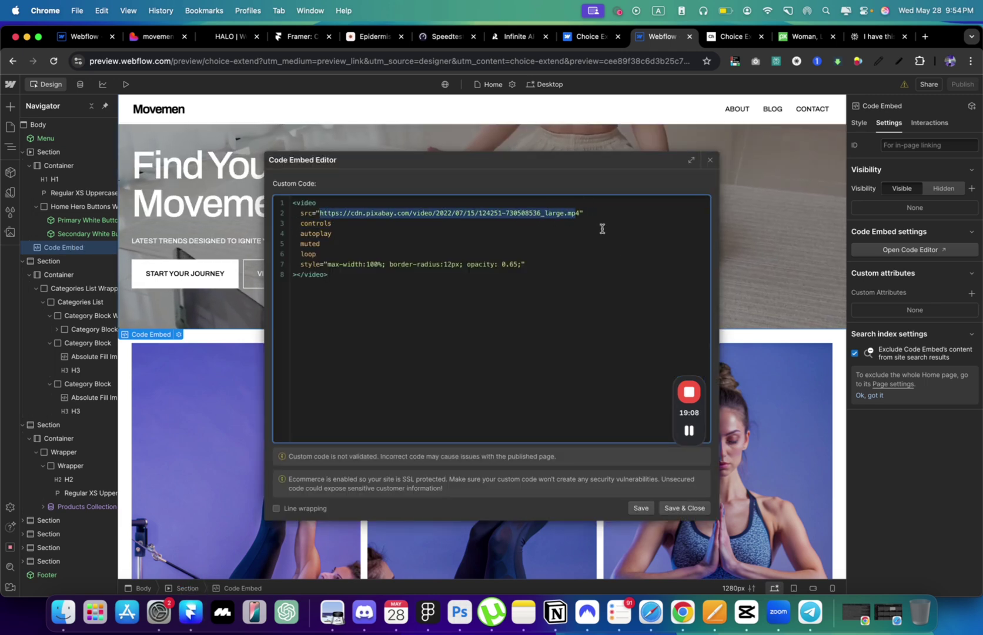
key(super+v)
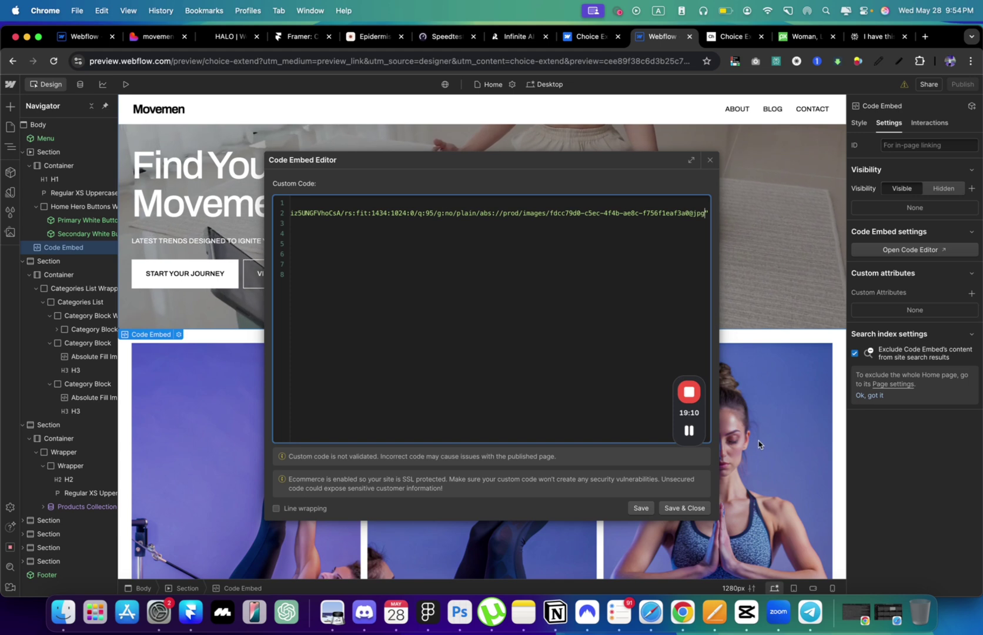
click(683, 505)
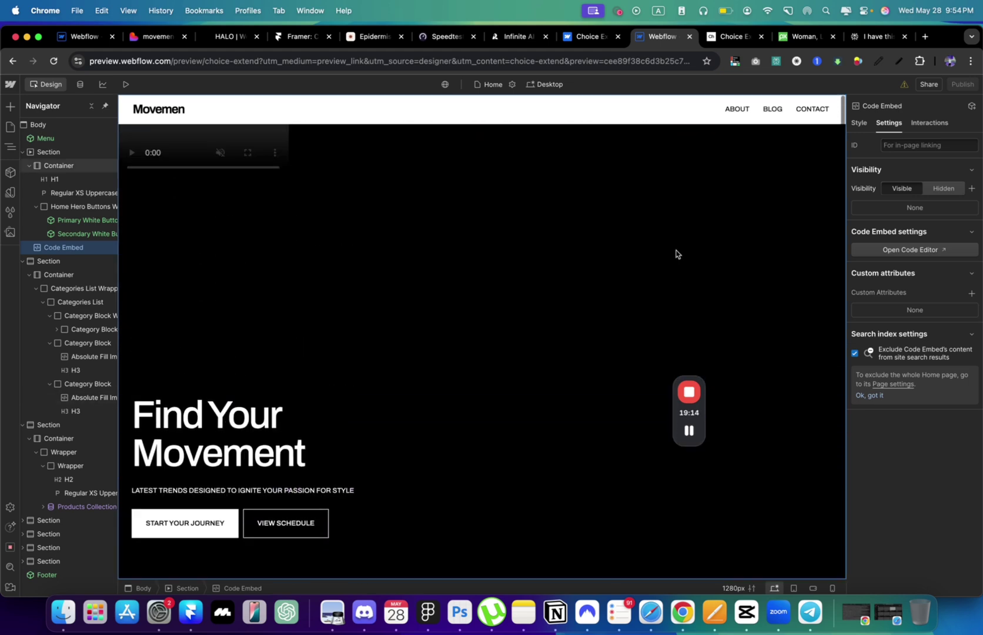
- Open the Reformer Pilates card's code embed, copy its complete img code, and close the editor
click(315, 450)
double_click(315, 450)
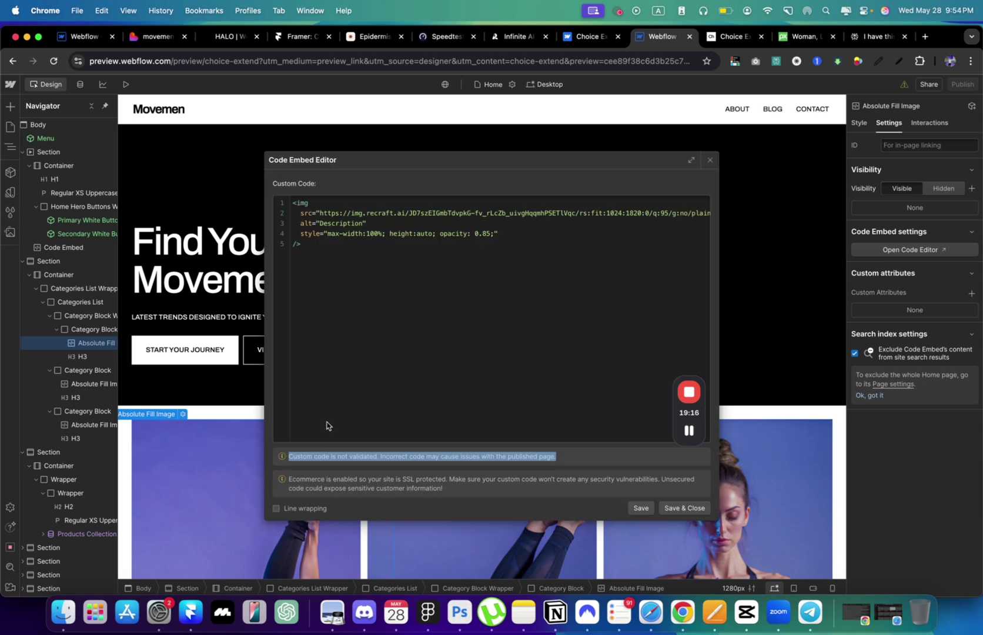
click(421, 257)
key(super+a)
click(683, 508)
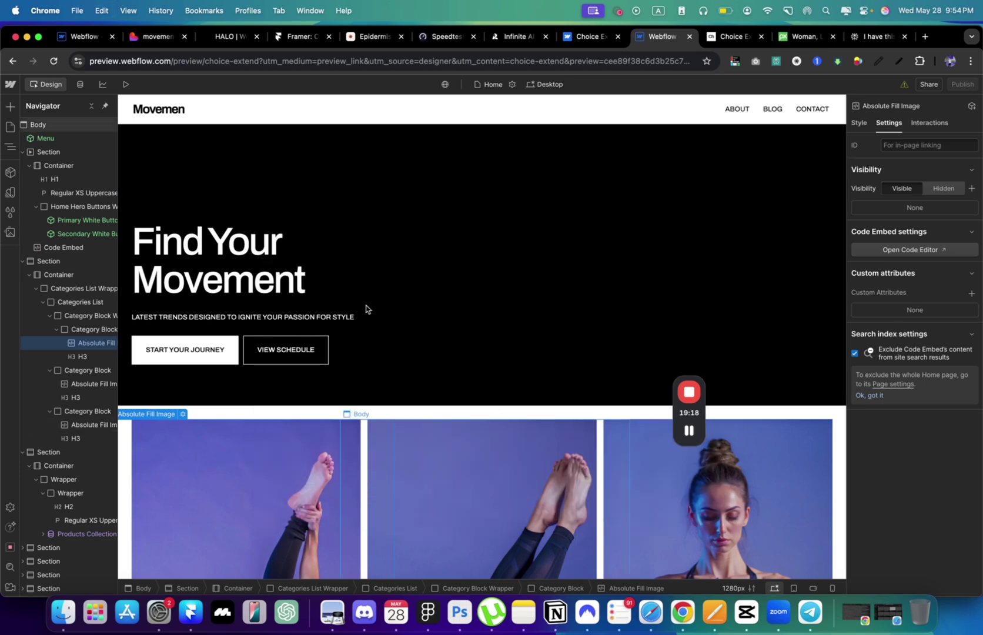
- Open the hero section's code embed and replace the video code with the copied img code
click(277, 215)
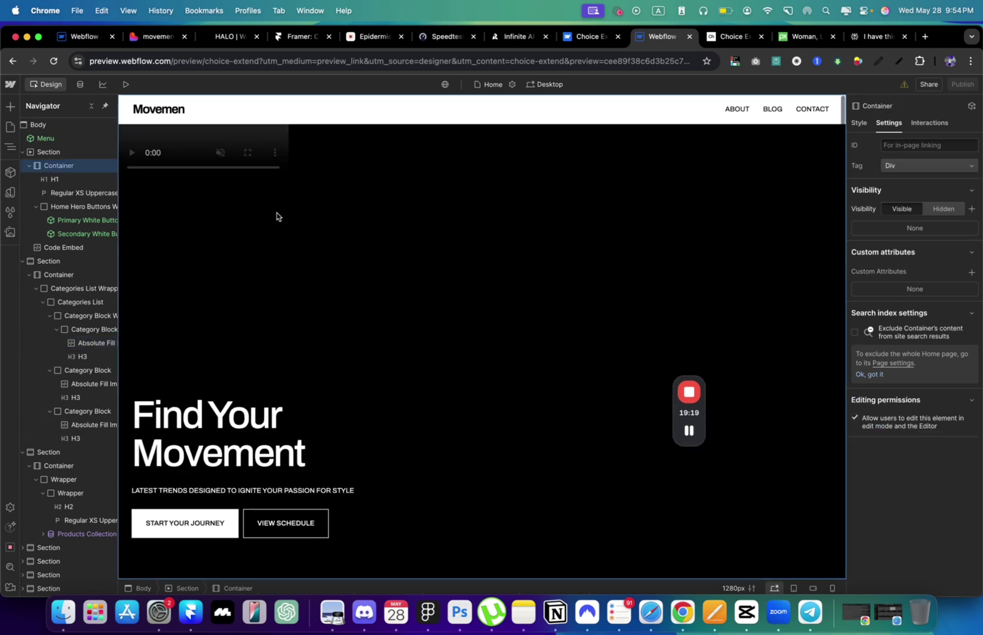
click(66, 152)
click(253, 149)
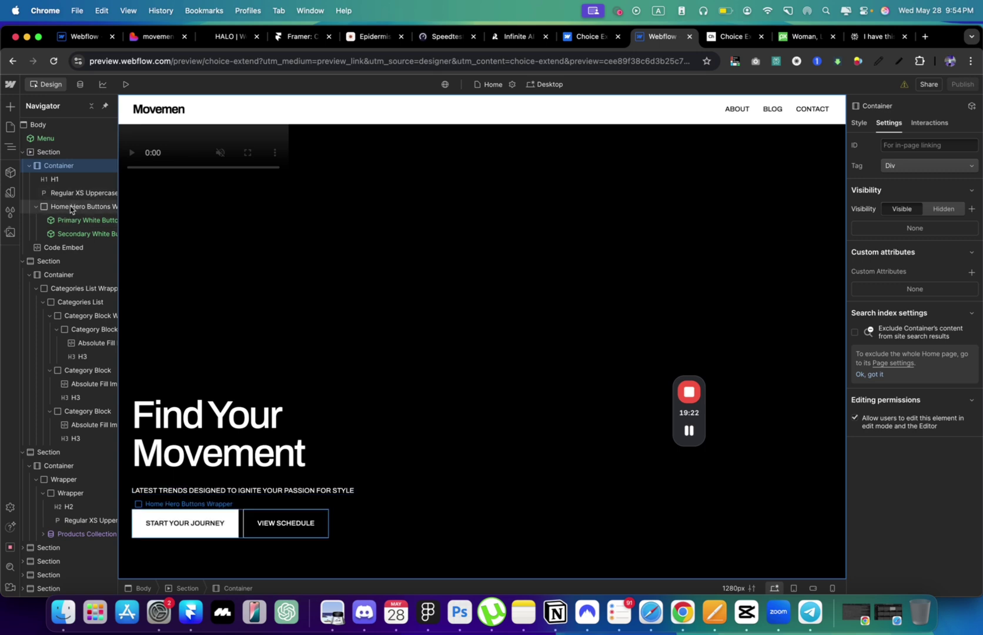
double_click(66, 247)
key(super+a)
click(347, 267)
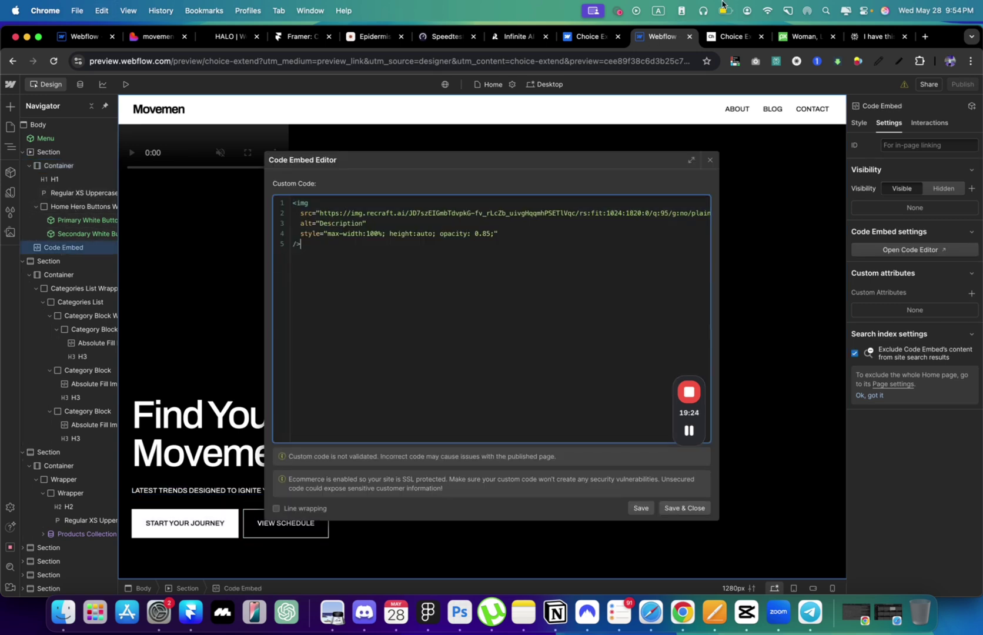
- Switch to Safari and copy the yoga gym image's address from its Recraft page
key(super+Tab)
right_click(519, 286)
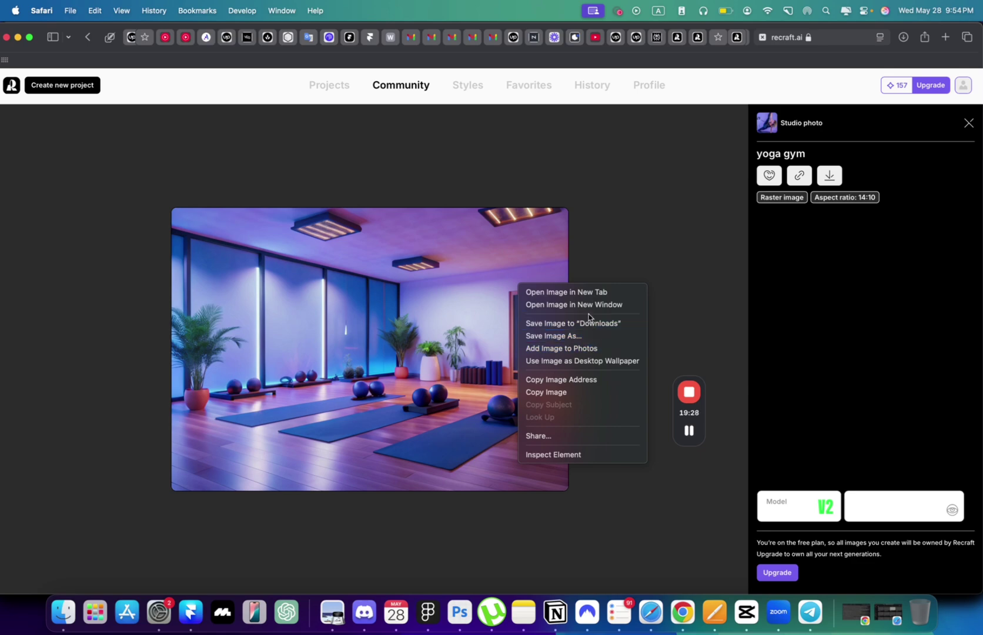
click(581, 379)
- Return to Webflow in Chrome, replace the src URL in the hero's img code with the yoga gym image address, and save it
key(ctrl+Right)
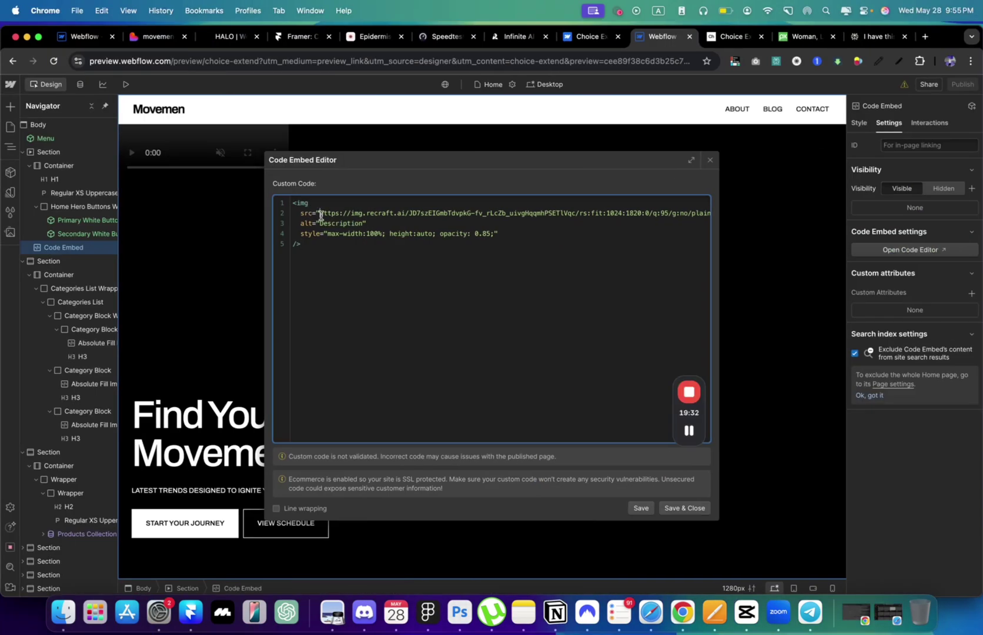
click(321, 215)
key(shift+End)
key(cmd+v)
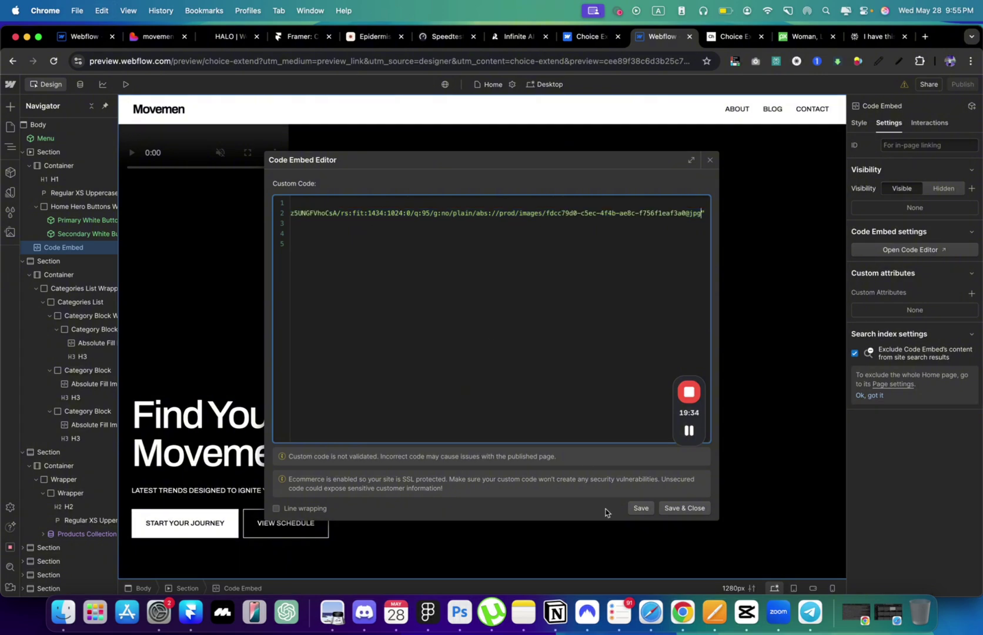
click(679, 508)
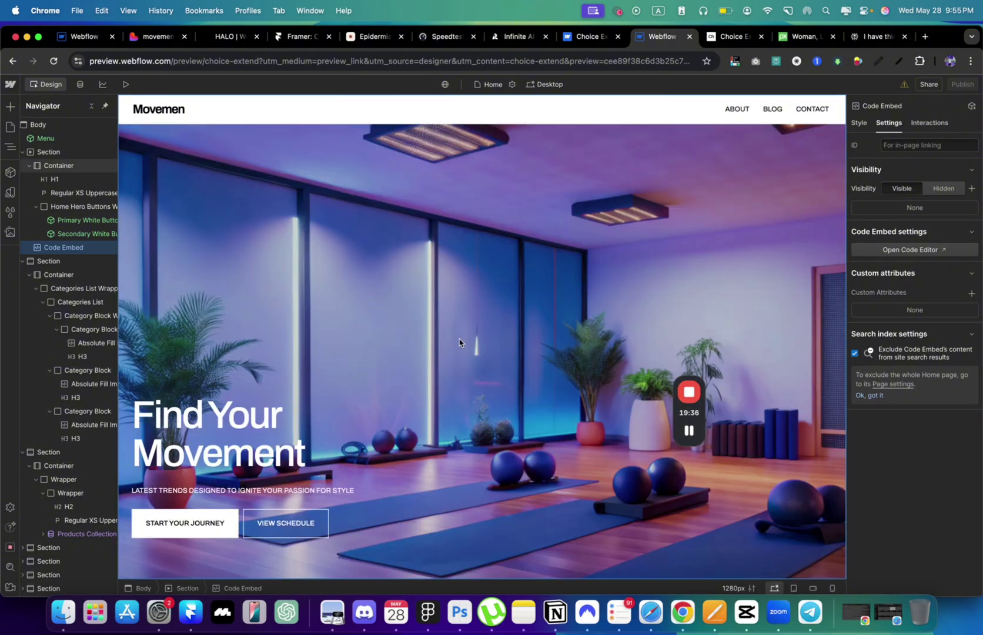
- Review the homepage's hero with the yoga gym image and the three class cards below it
scroll(459, 343, down, 10)
scroll(459, 343, up, 2)
scroll(460, 343, down, 4)
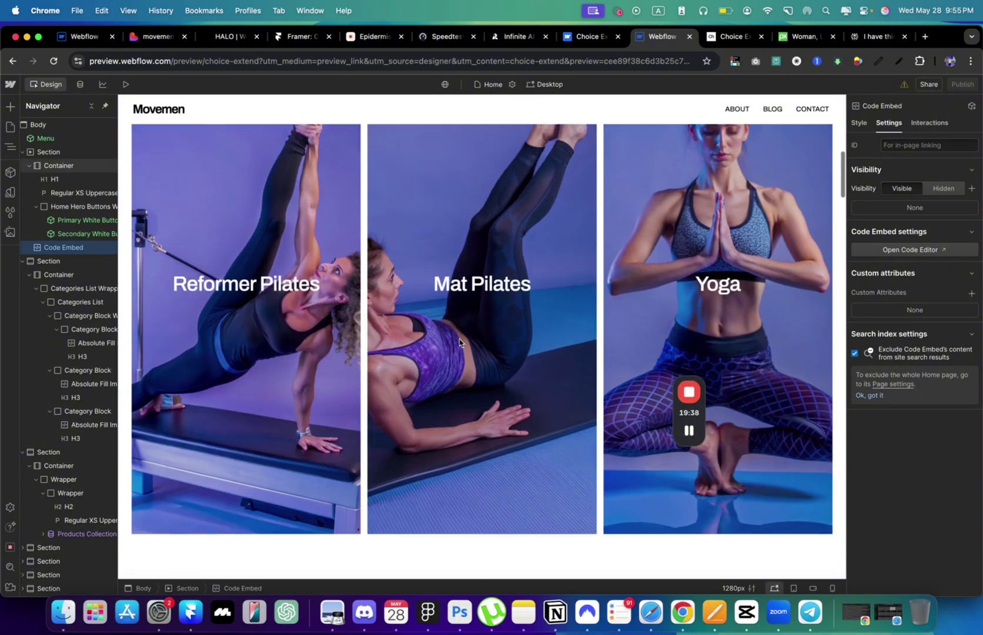
scroll(460, 342, up, 10)
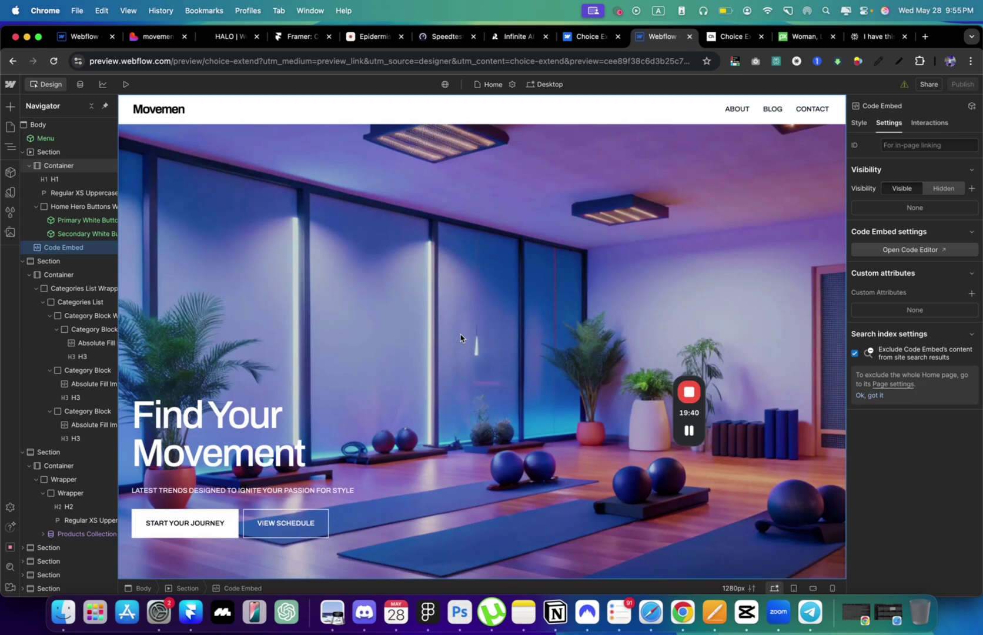
scroll(520, 288, down, 5)
scroll(520, 288, up, 6)
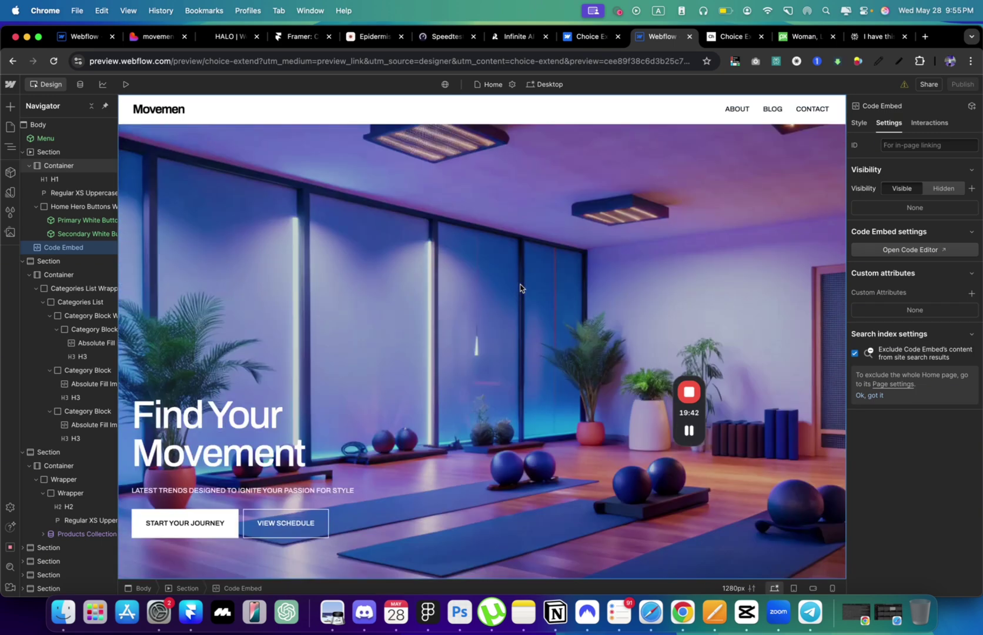